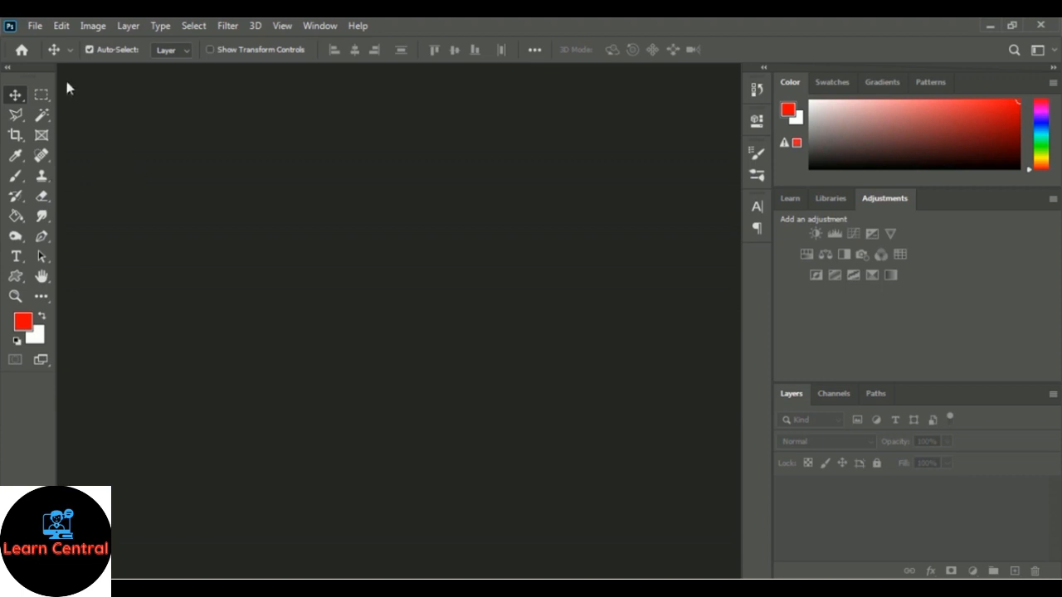
Step: Create a new 8 x 9 inch RGB document at 300 pixels/inch with a white background
left_click(35, 26)
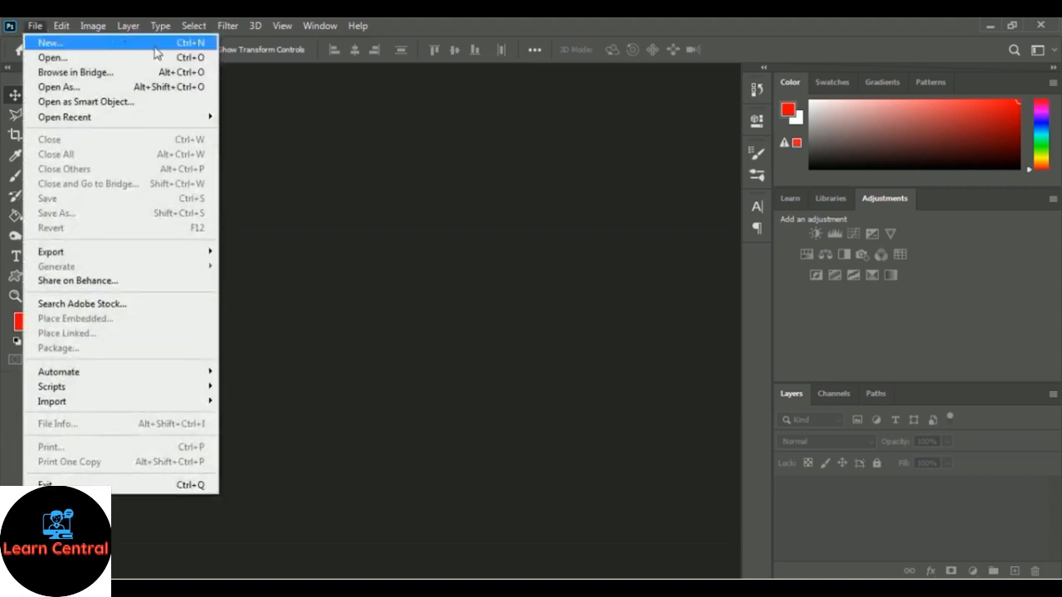
left_click(155, 53)
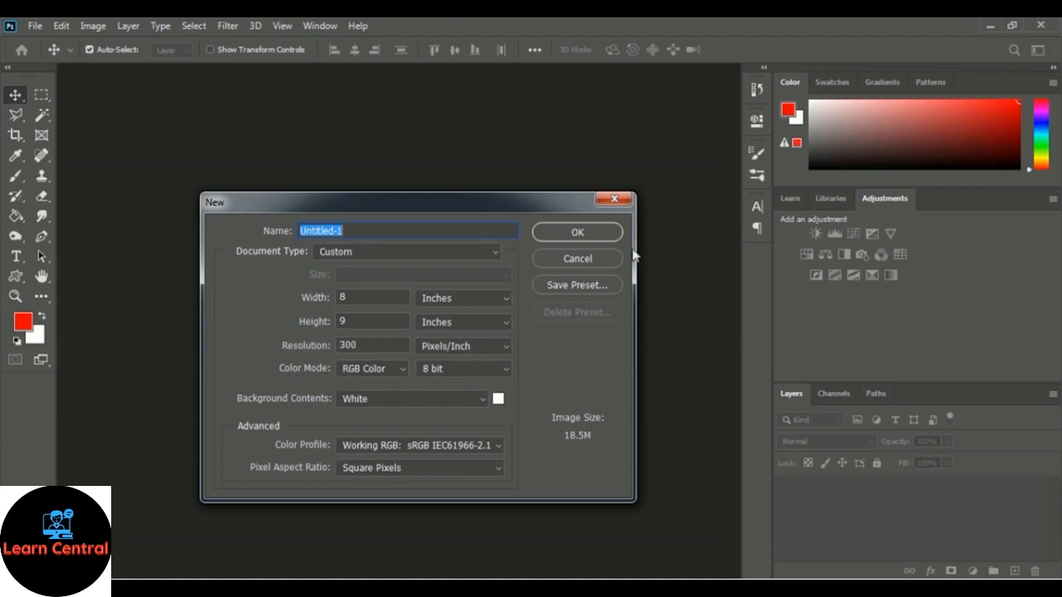
left_click(608, 232)
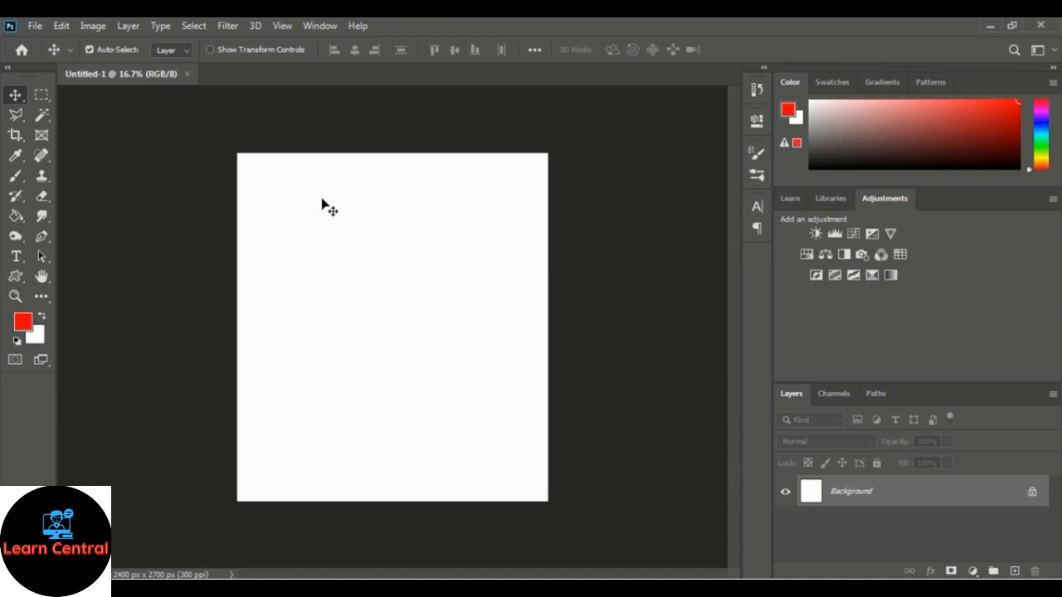
Step: Open the autumn leaves image tree-branch-plant-leaf-flower-petal-694268-pxhere.com from the 07 Mug Design folder
left_click(39, 29)
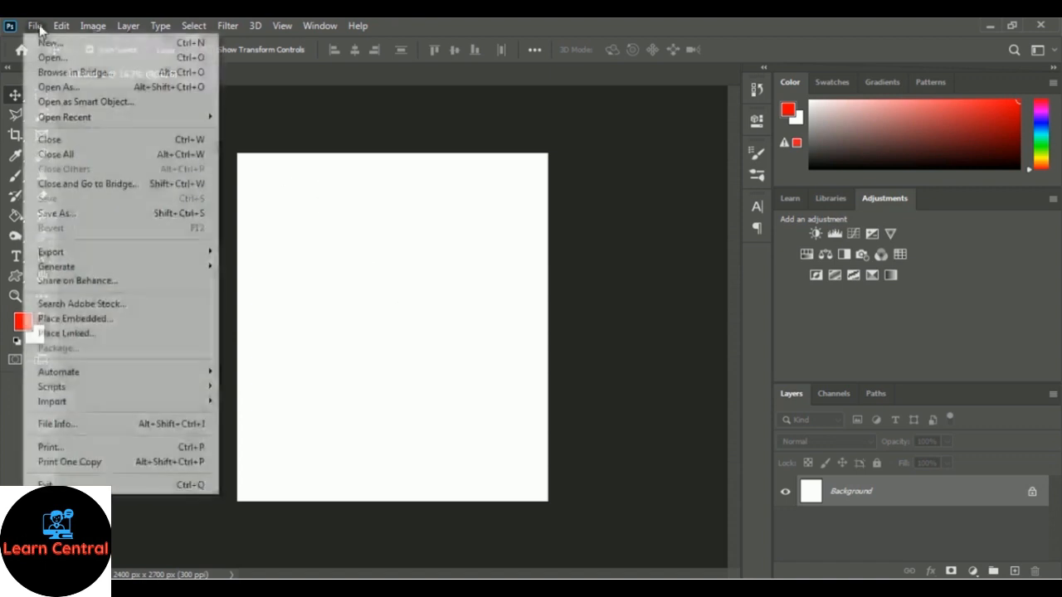
left_click(116, 60)
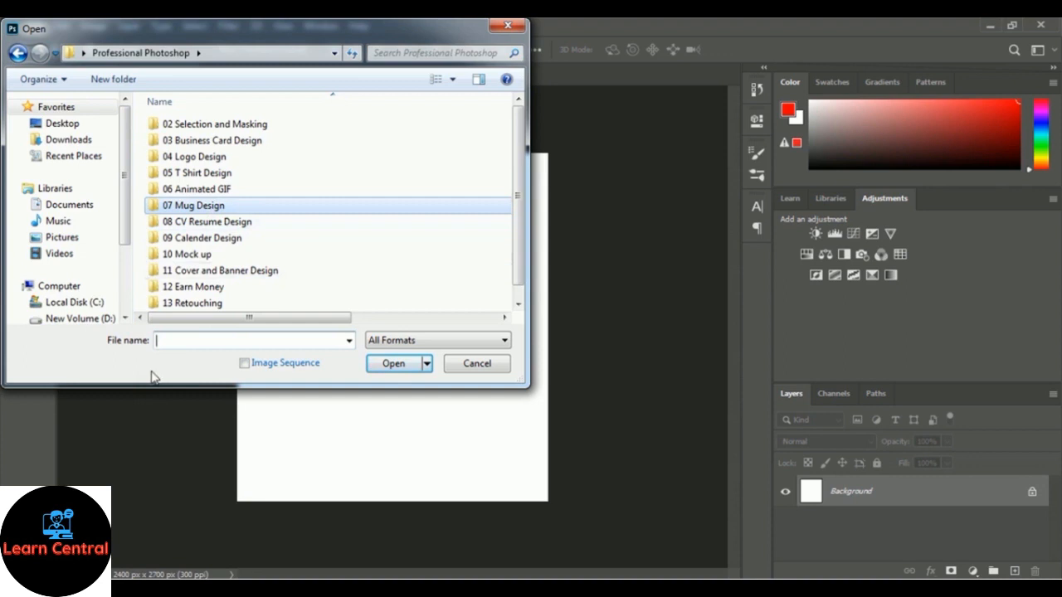
double_click(208, 208)
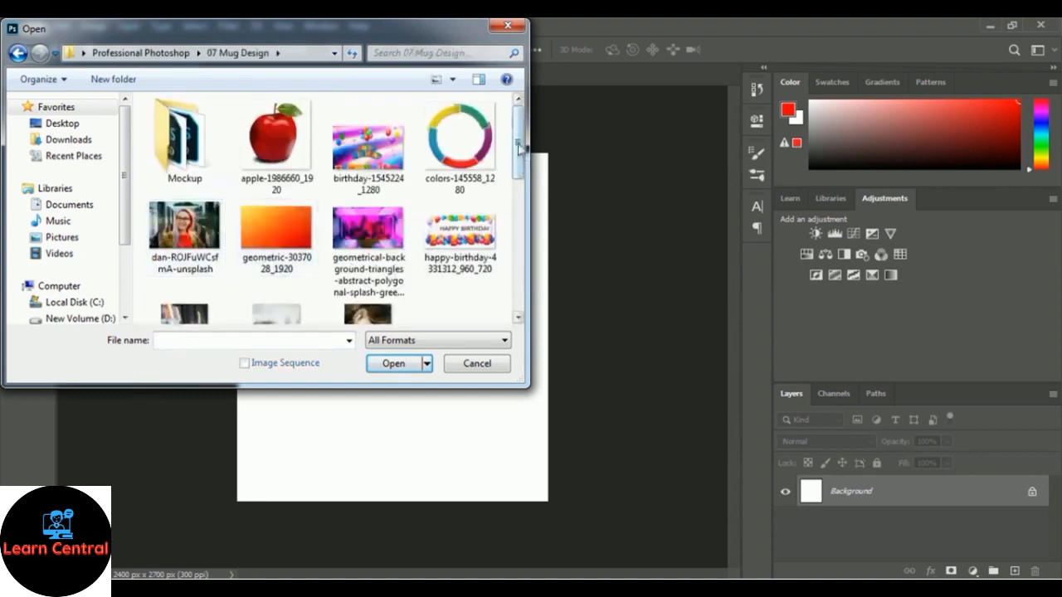
left_click_drag(519, 141, 522, 292)
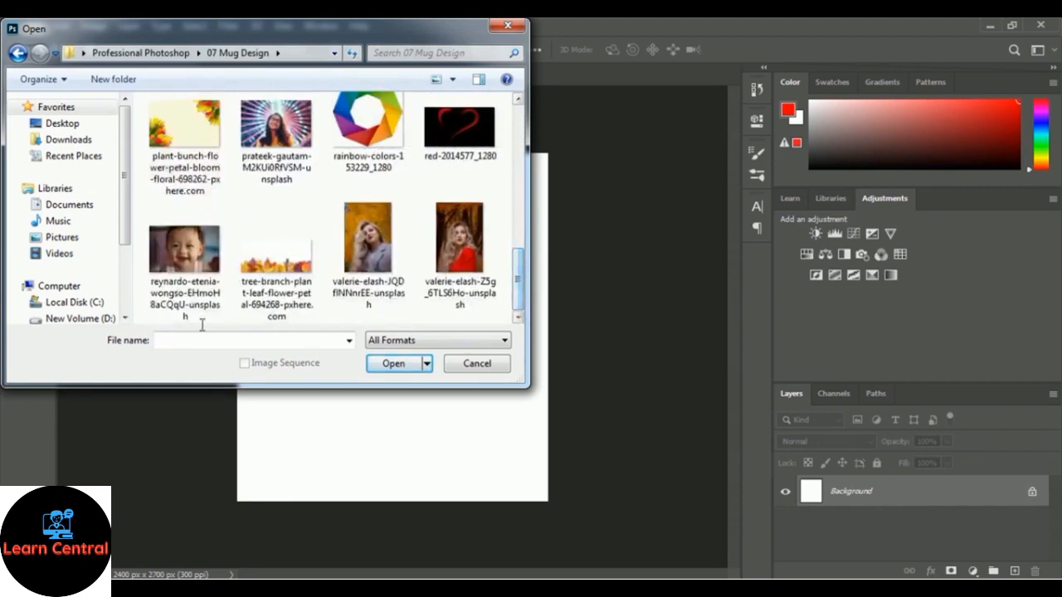
left_click(276, 290)
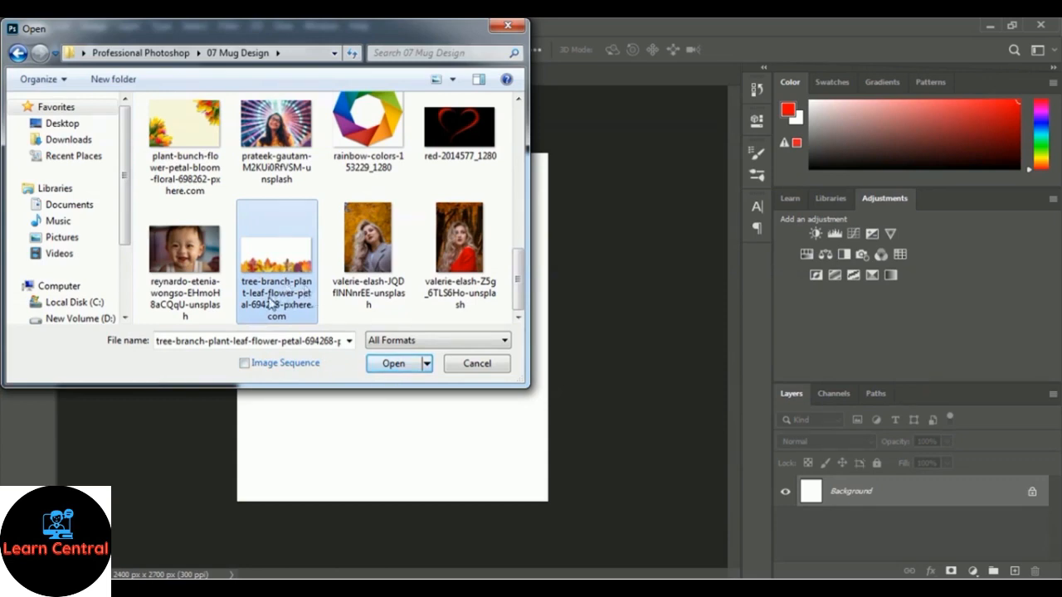
left_click(377, 365)
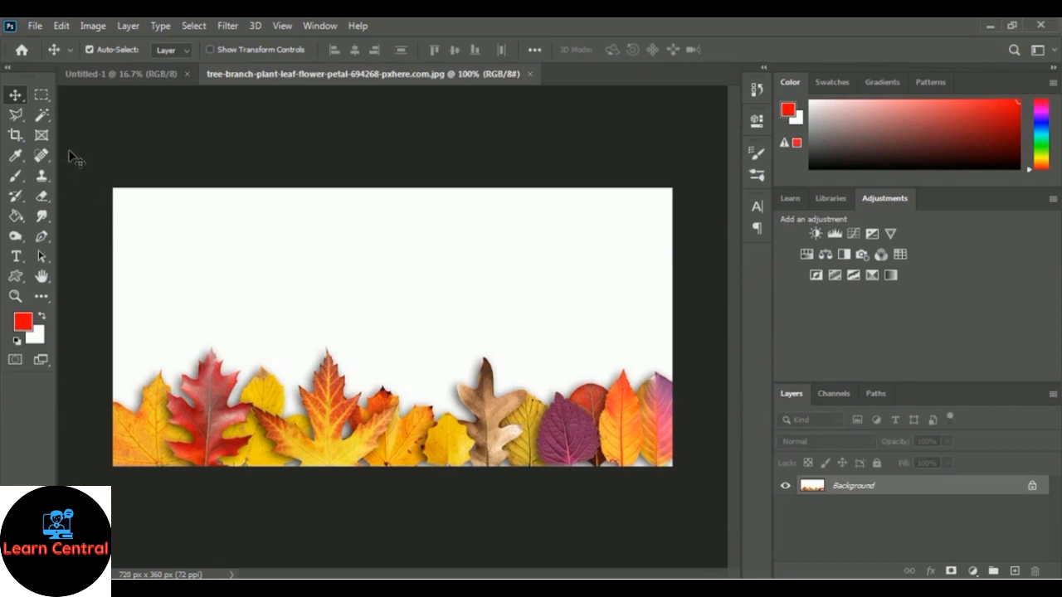
Step: Select the white background above the leaves using the Quick Selection tool with a 172 px brush
left_click(41, 113)
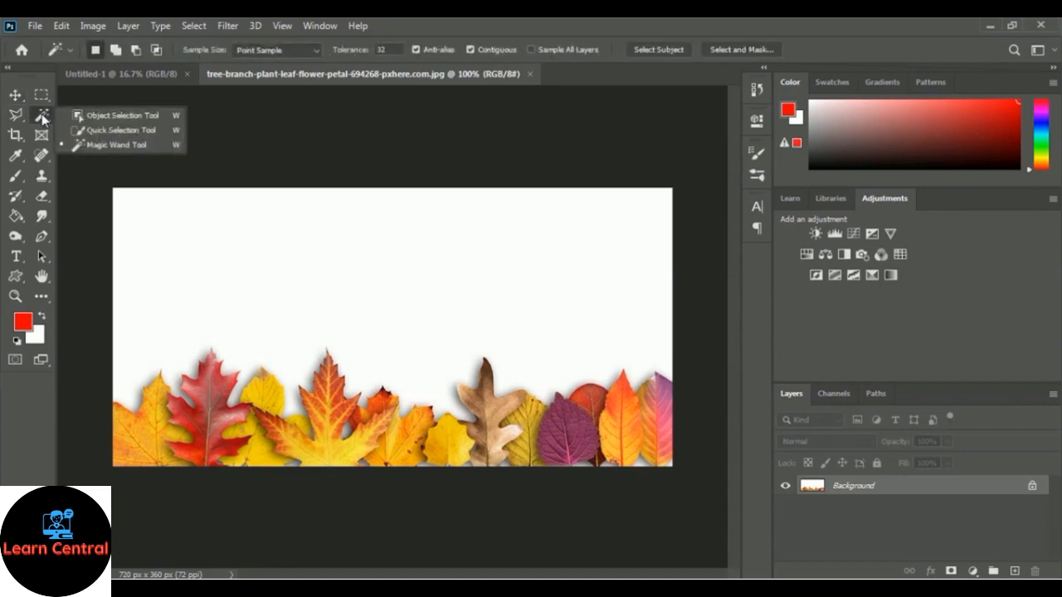
left_click(113, 132)
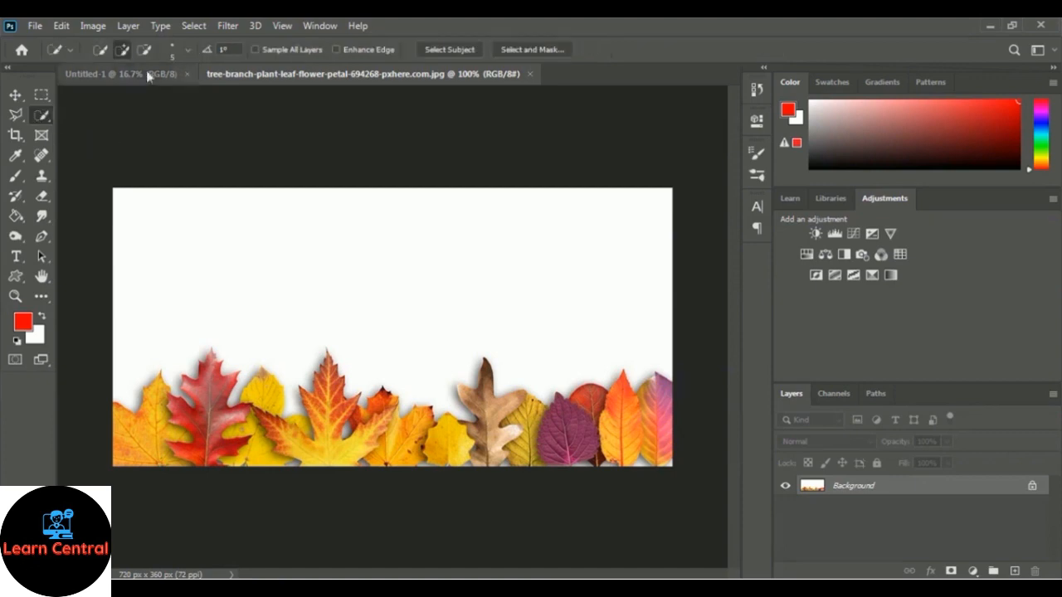
left_click(189, 50)
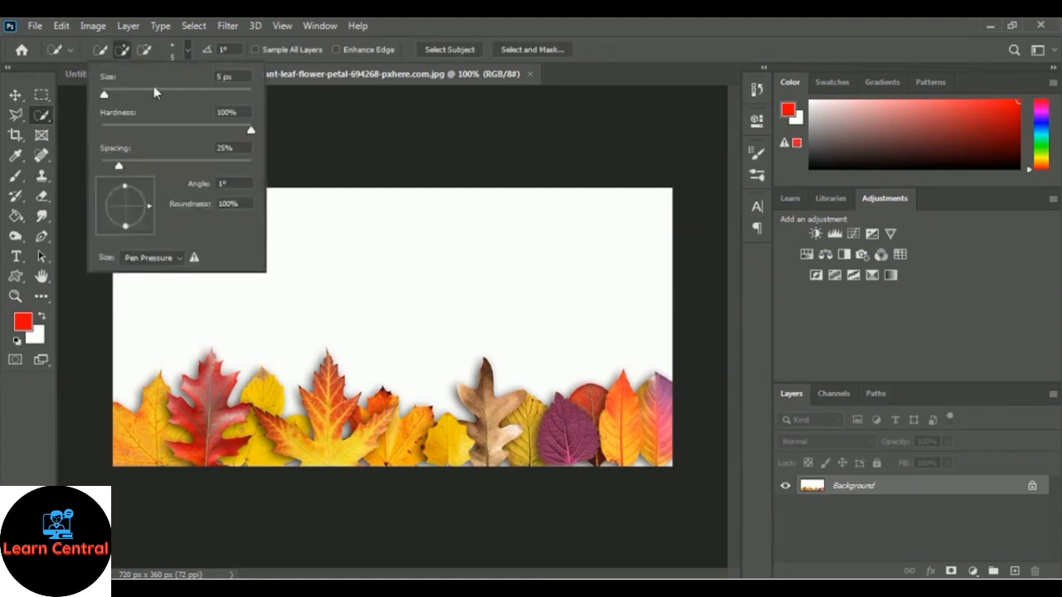
left_click_drag(153, 86, 203, 91)
left_click(652, 61)
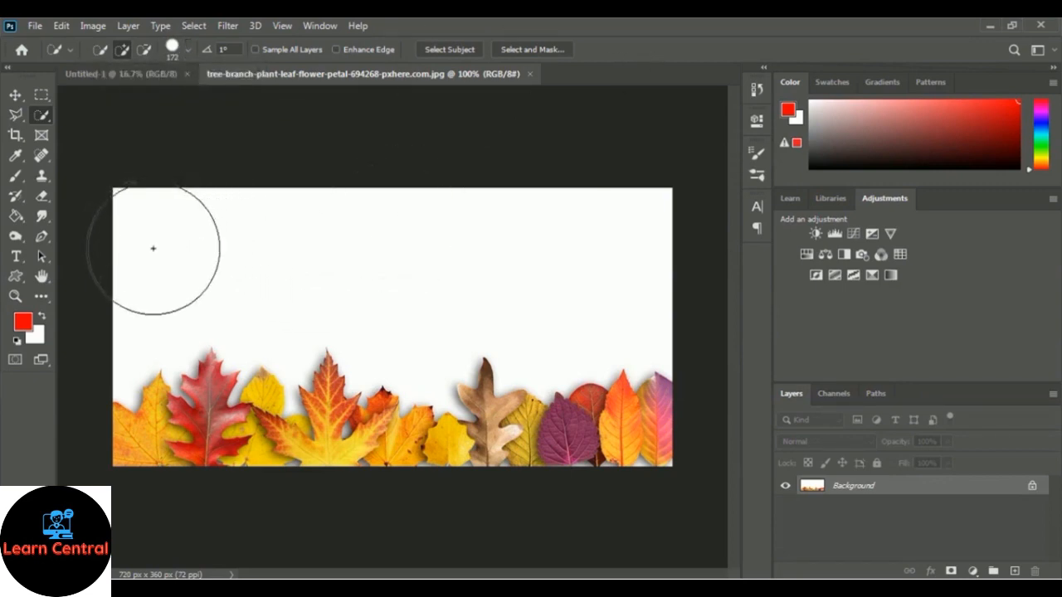
left_click_drag(152, 248, 436, 250)
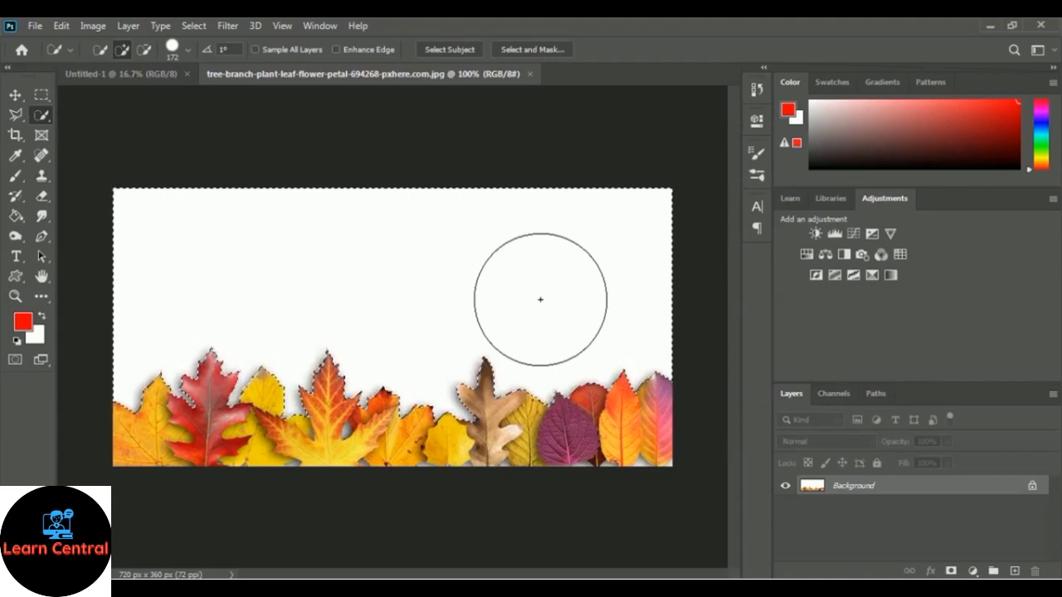
Step: Hide the selected white background with an inverted layer mask and convert the masked leaves layer to a smart object
left_click(952, 573)
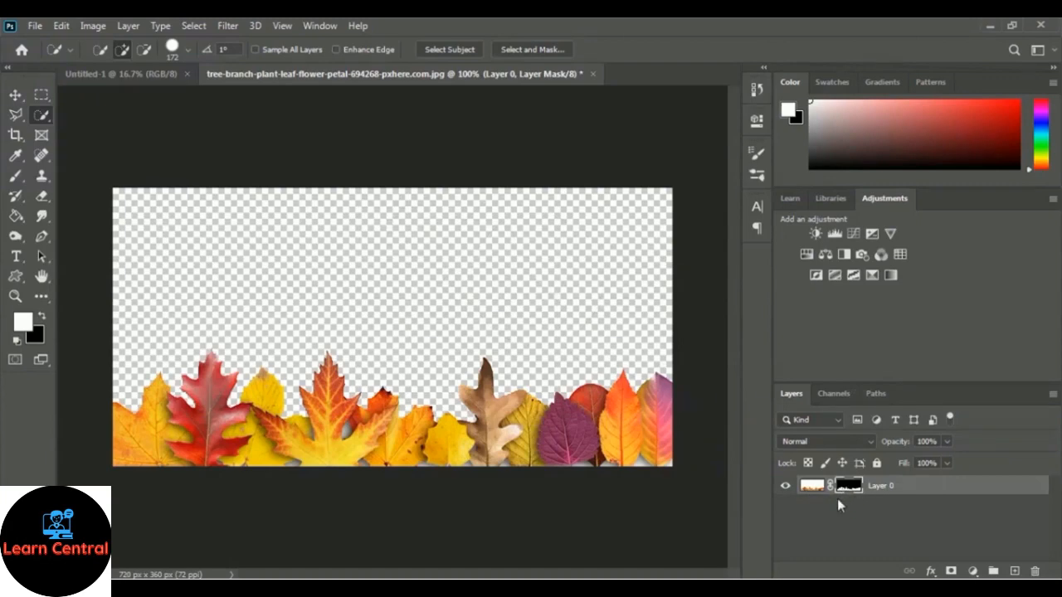
right_click(887, 491)
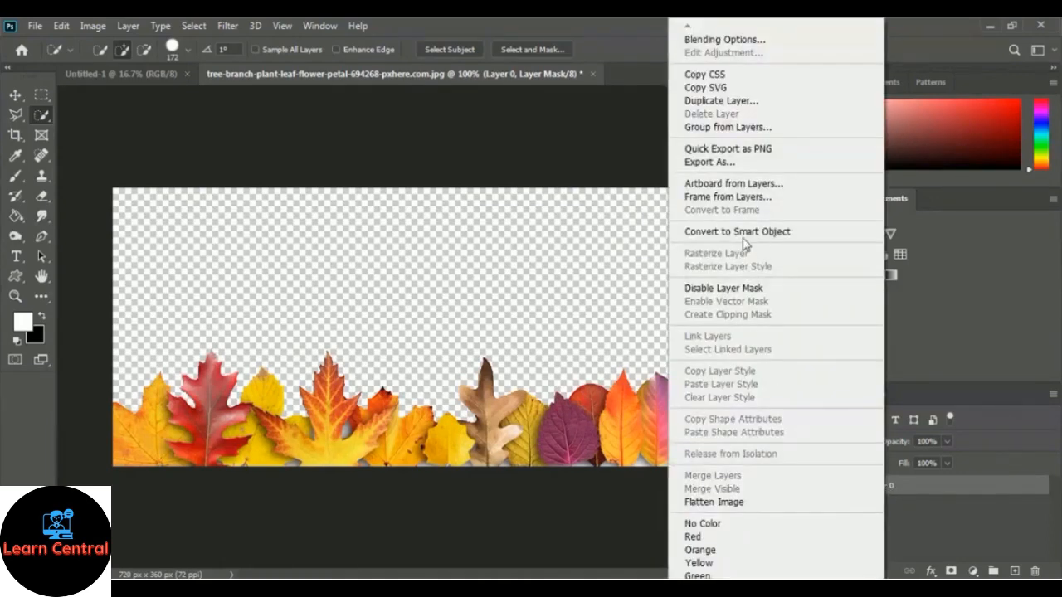
left_click(834, 239)
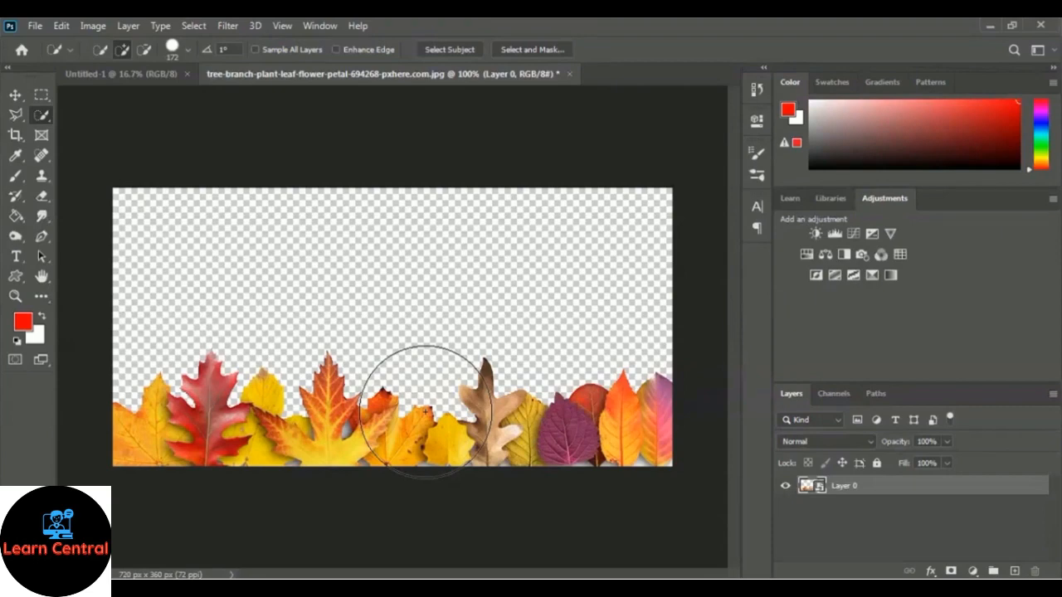
Step: Move the cut-out leaves into the Untitled-1 document and position them near the bottom of the canvas
left_click(15, 95)
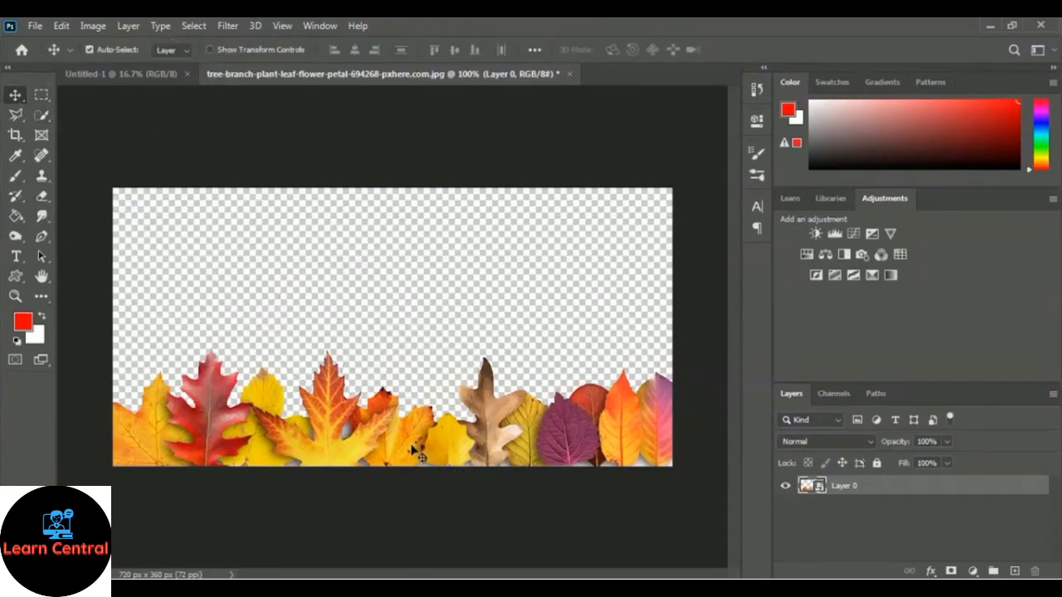
left_click_drag(415, 449, 396, 434)
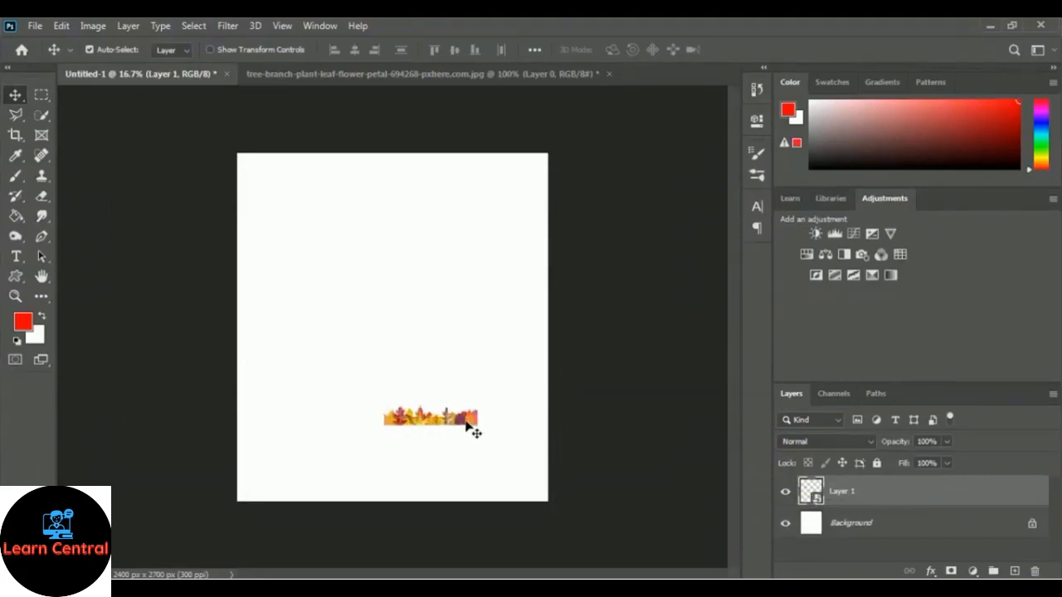
left_click_drag(471, 428, 425, 478)
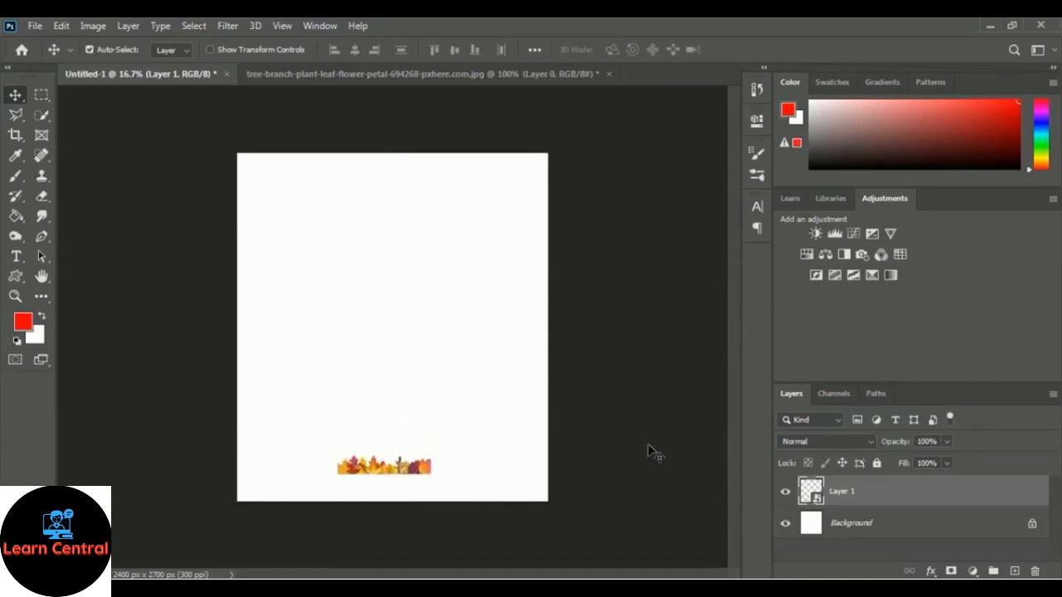
Step: Scale the leaves non-proportionally so they span the full canvas width along the bottom edge
key("ctrl+t")
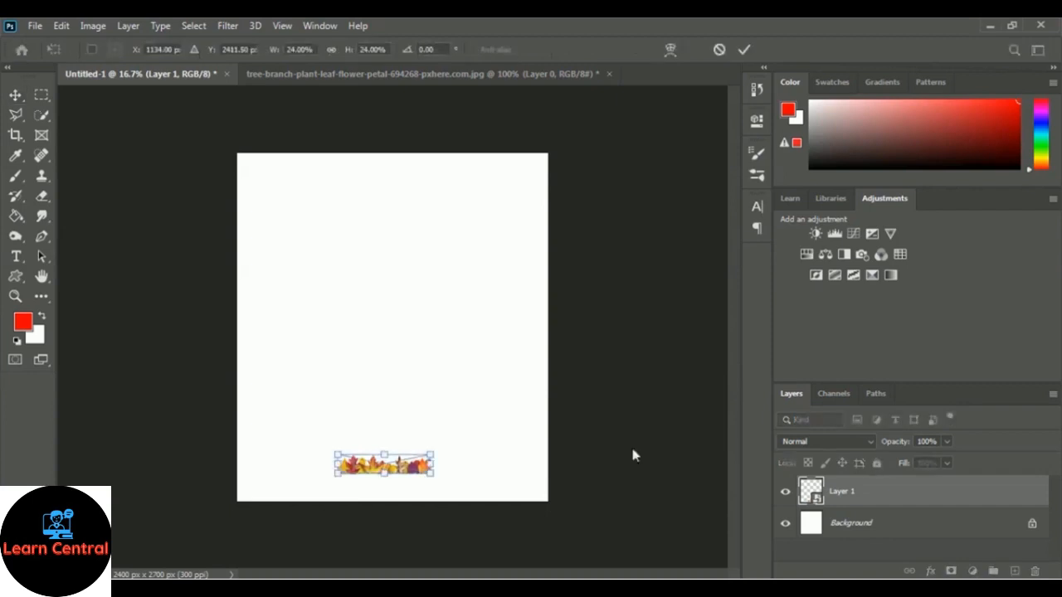
left_click_drag(432, 473, 539, 501)
left_click_drag(337, 478, 239, 486)
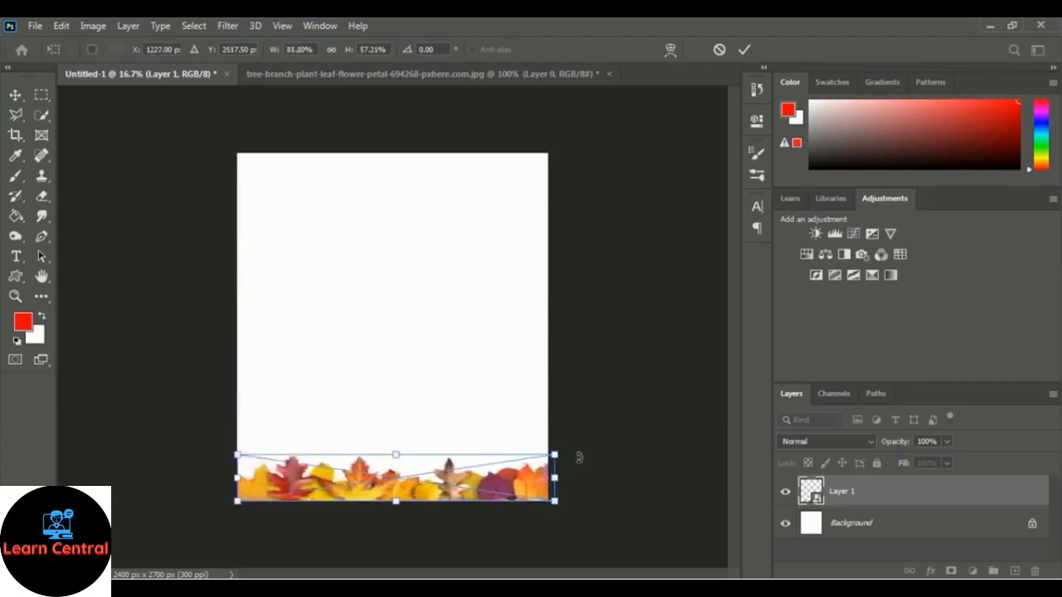
left_click_drag(554, 478, 547, 478)
left_click_drag(240, 478, 240, 479)
key("Return")
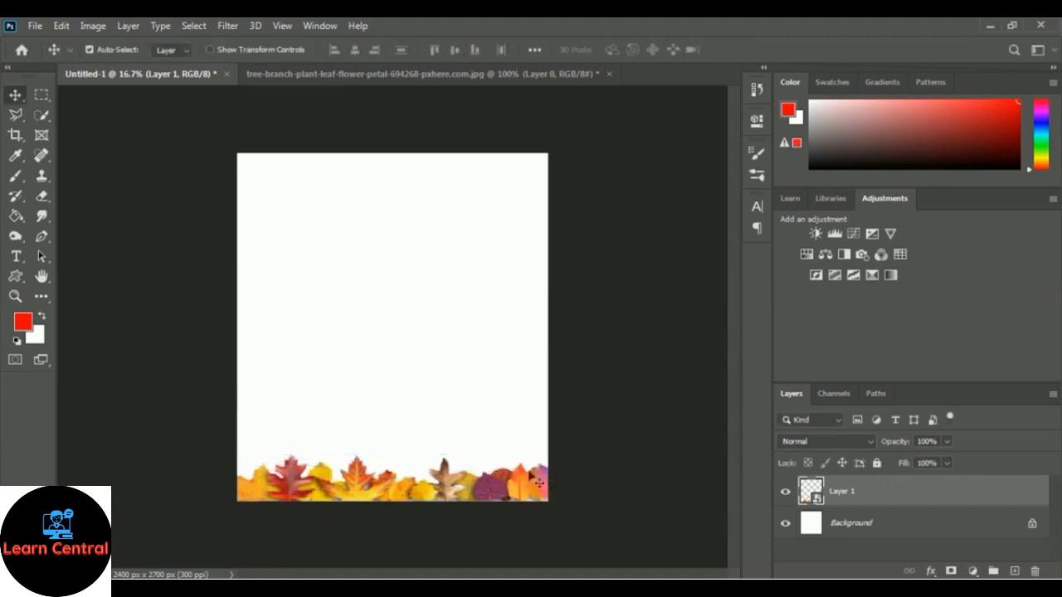
Step: Rename the leaves layer as Bottom Leaf
double_click(845, 493)
type("Bottom L")
type("af")
key("Return")
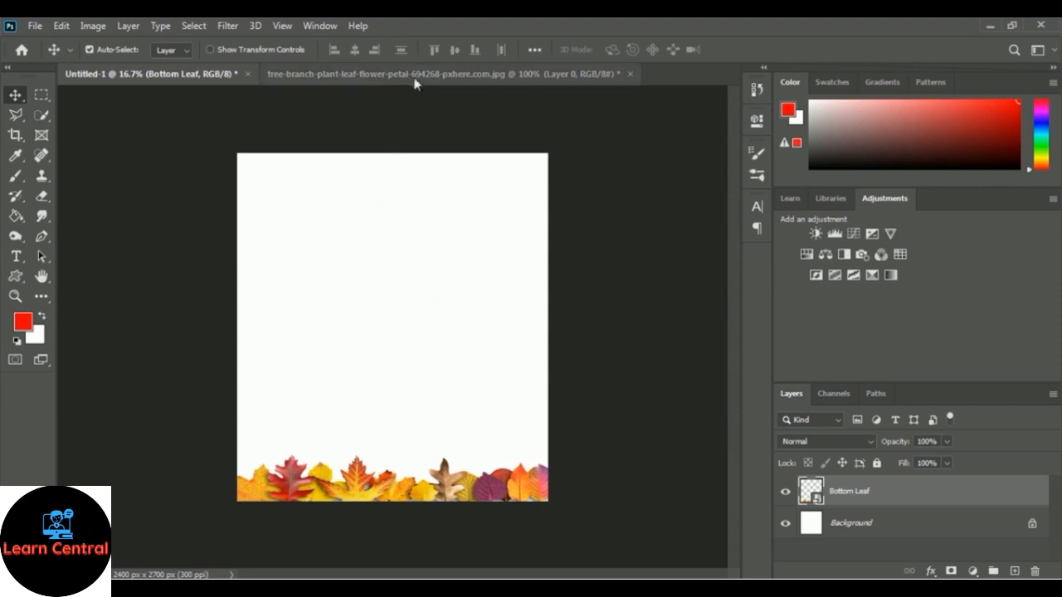
Step: Close the autumn leaves source image without saving its changes
left_click(565, 75)
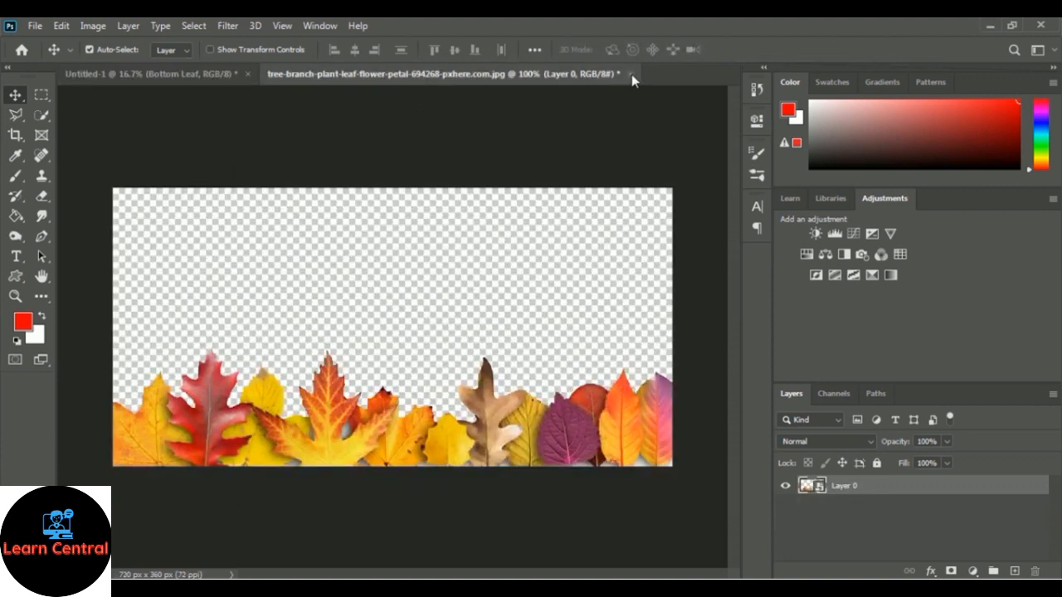
left_click(630, 73)
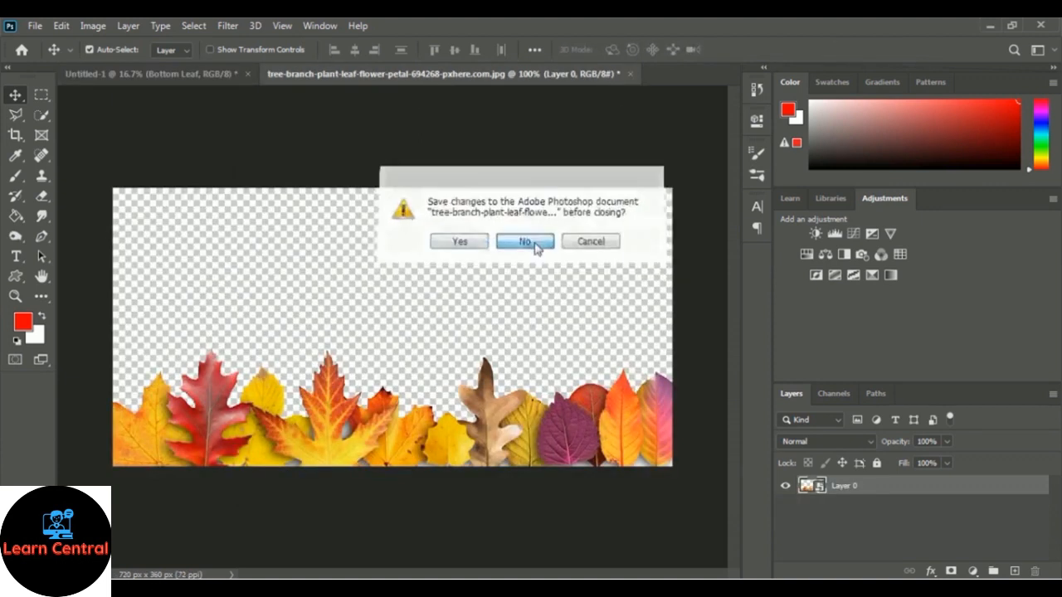
left_click(525, 242)
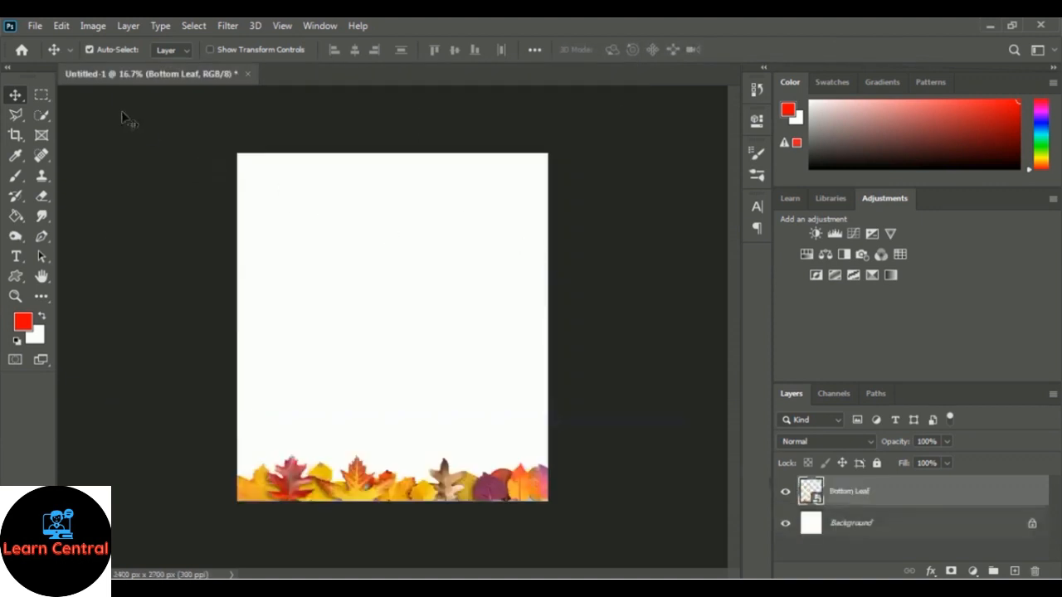
Step: Open the red heart image red-2014577_1280 from the 07 Mug Design folder
left_click(36, 26)
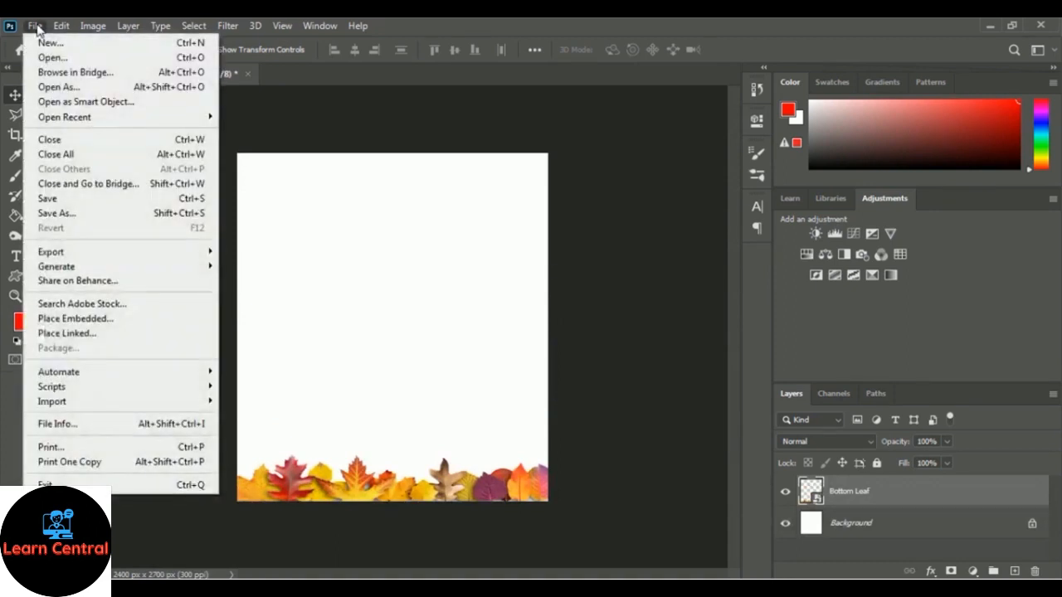
left_click(52, 58)
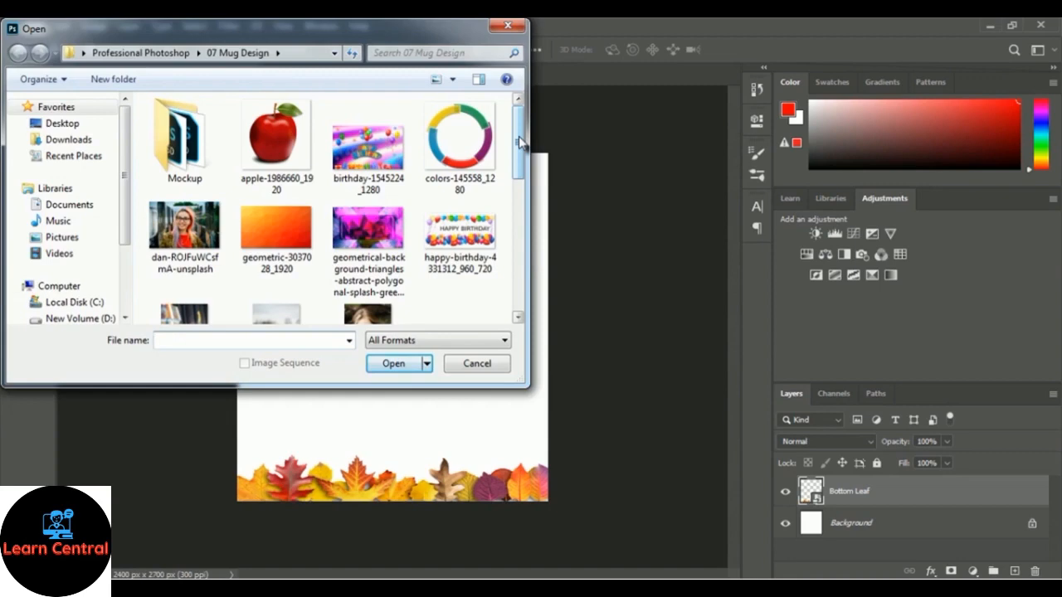
left_click_drag(518, 143, 530, 237)
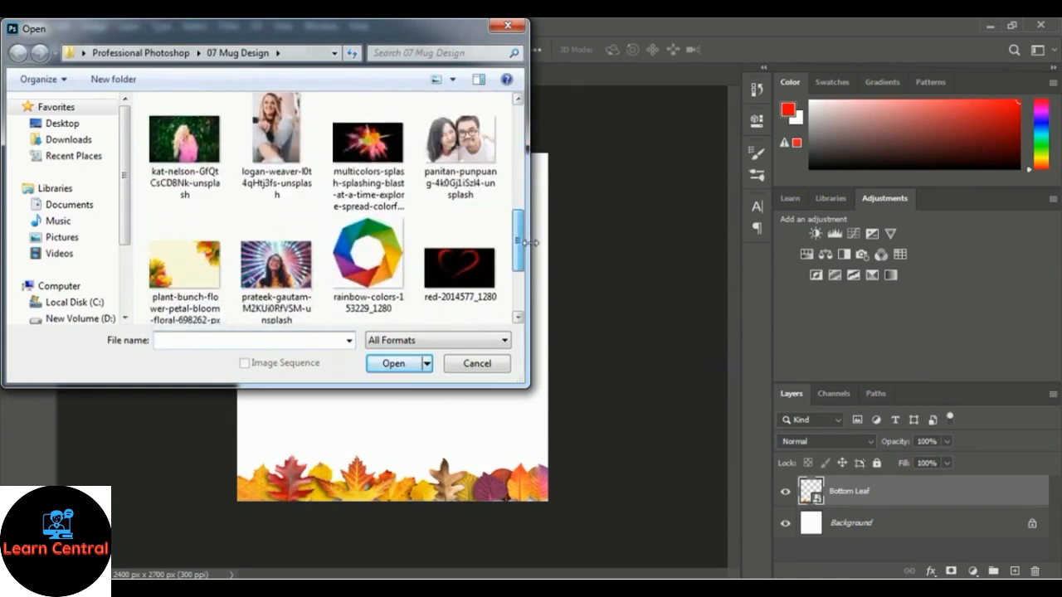
left_click(459, 267)
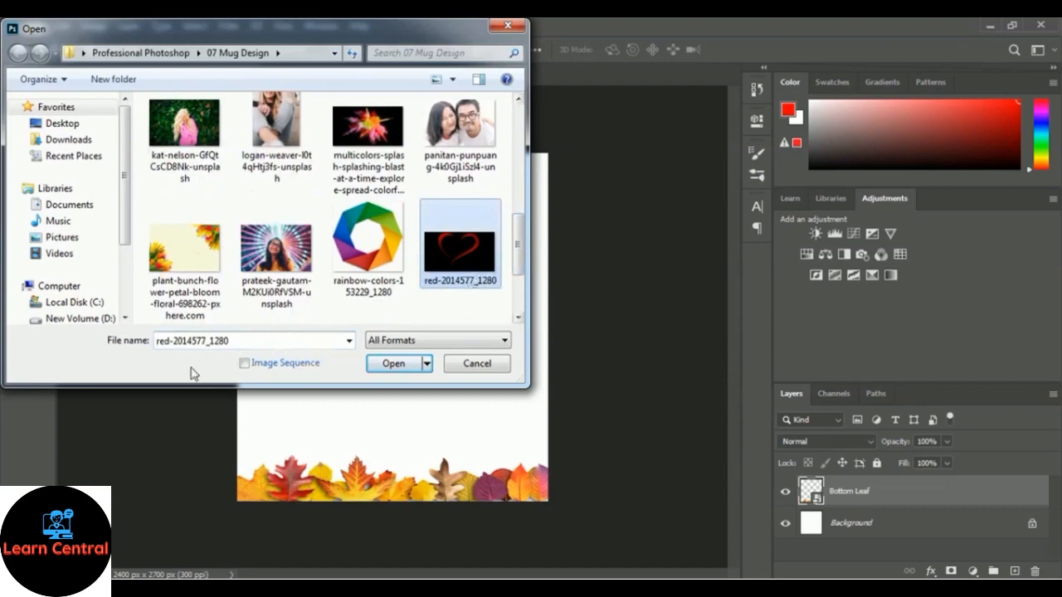
left_click(394, 364)
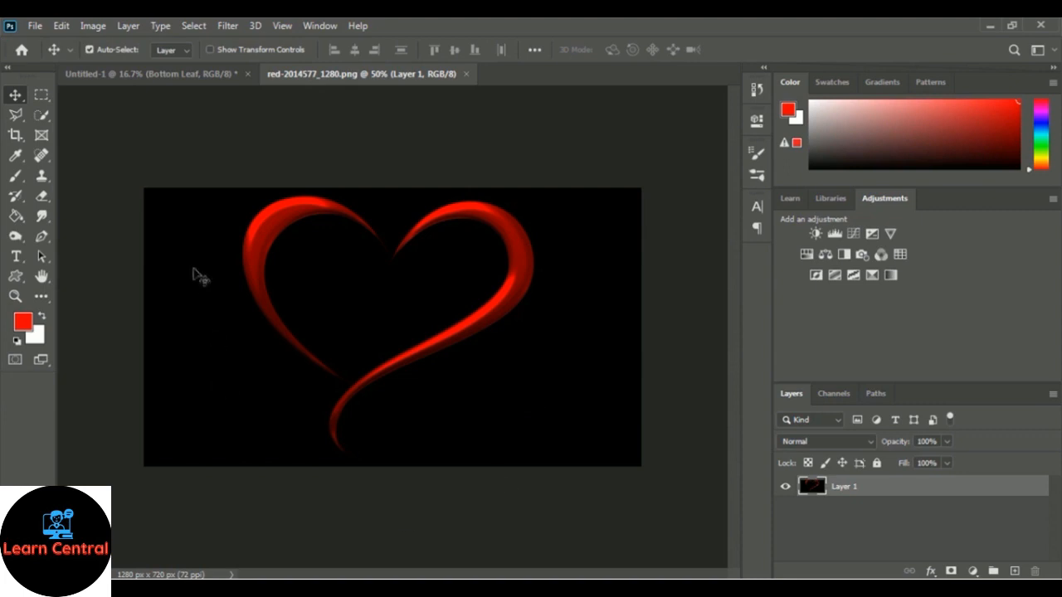
Step: Select the black background around the red heart using the Magic Wand tool with a tolerance of 32
left_click(44, 116)
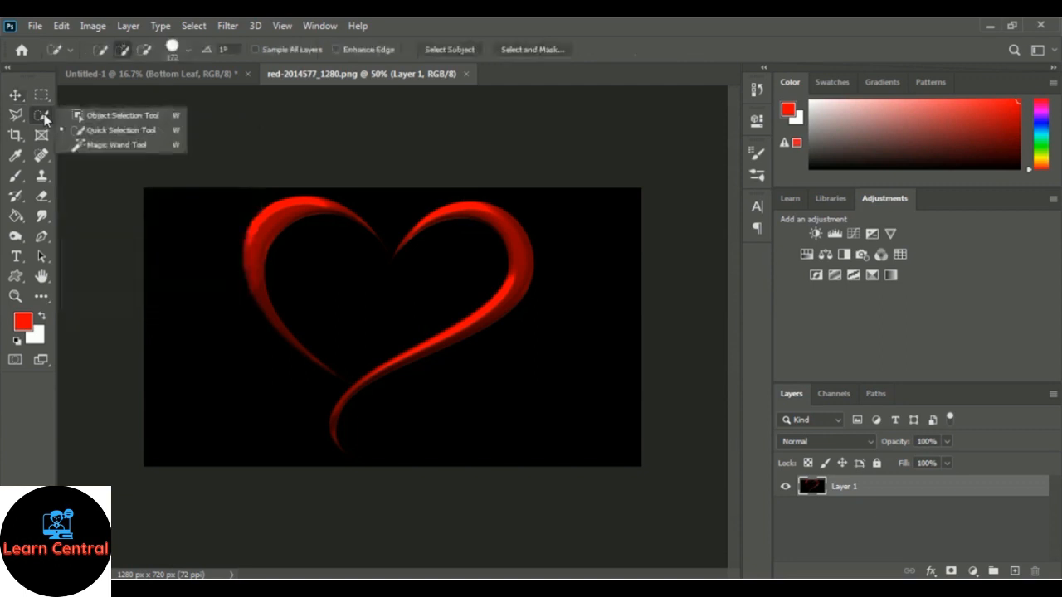
left_click(102, 147)
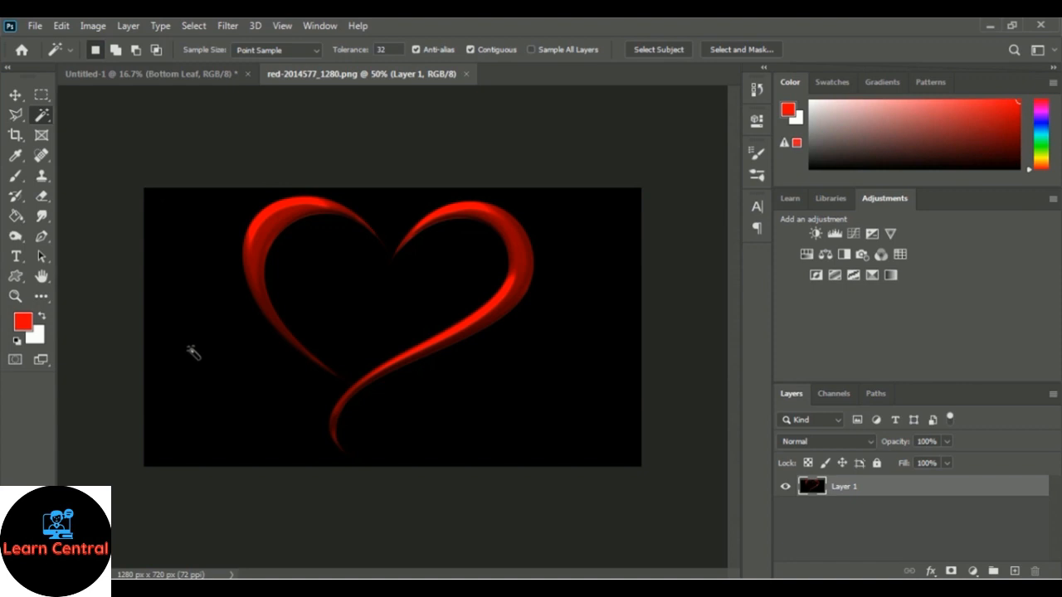
left_click(192, 352)
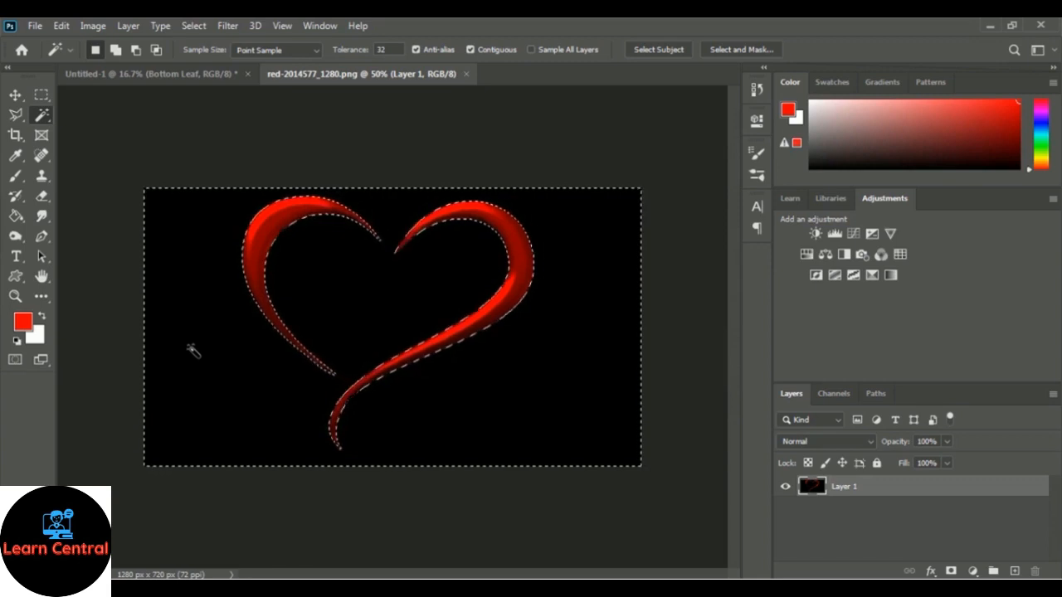
Step: Delete the selected black background and move the cut-out red heart into the Untitled-1 design
key("Delete")
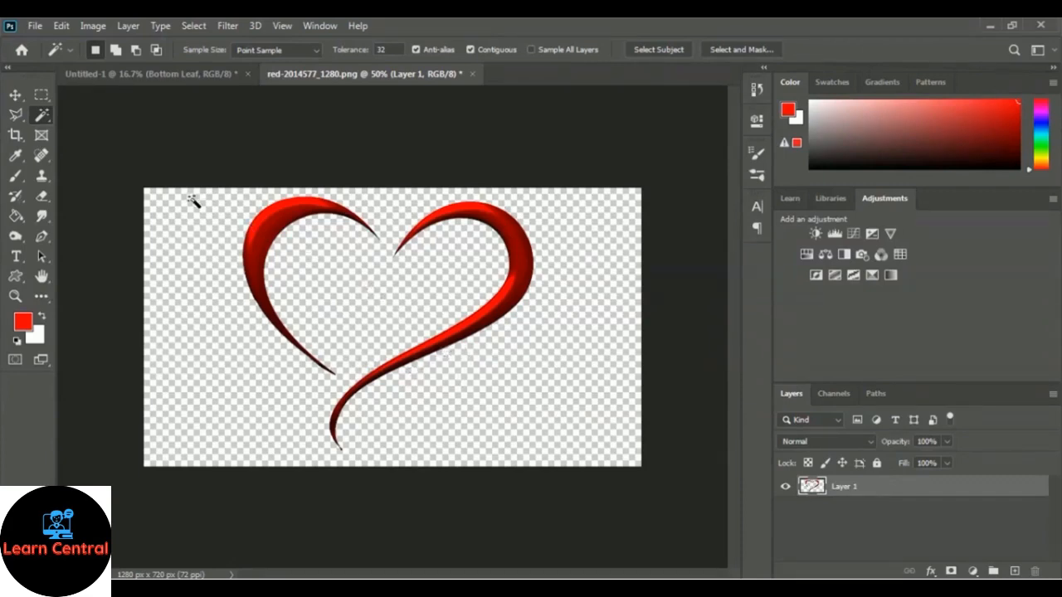
left_click(15, 97)
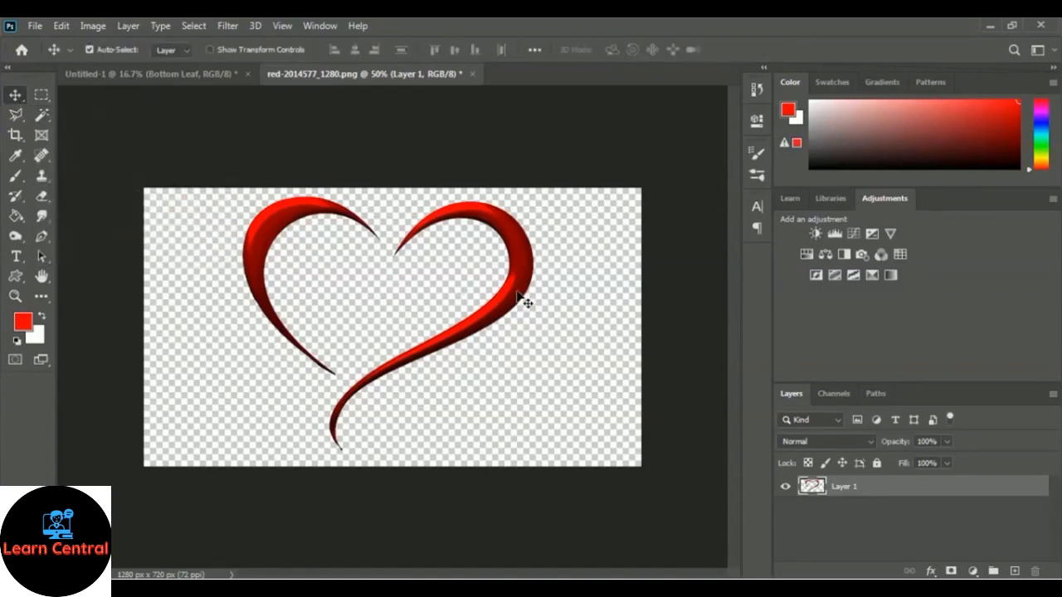
left_click_drag(526, 301, 437, 305)
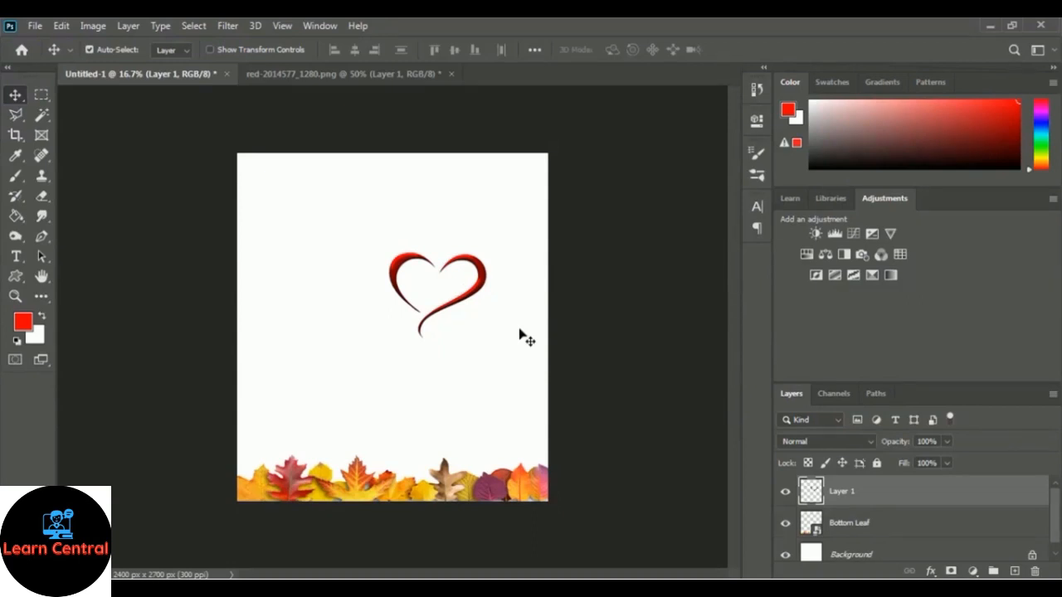
Step: Enlarge the heart to about 286% width and 305% height and centre it horizontally above the leaves
key("ctrl+t")
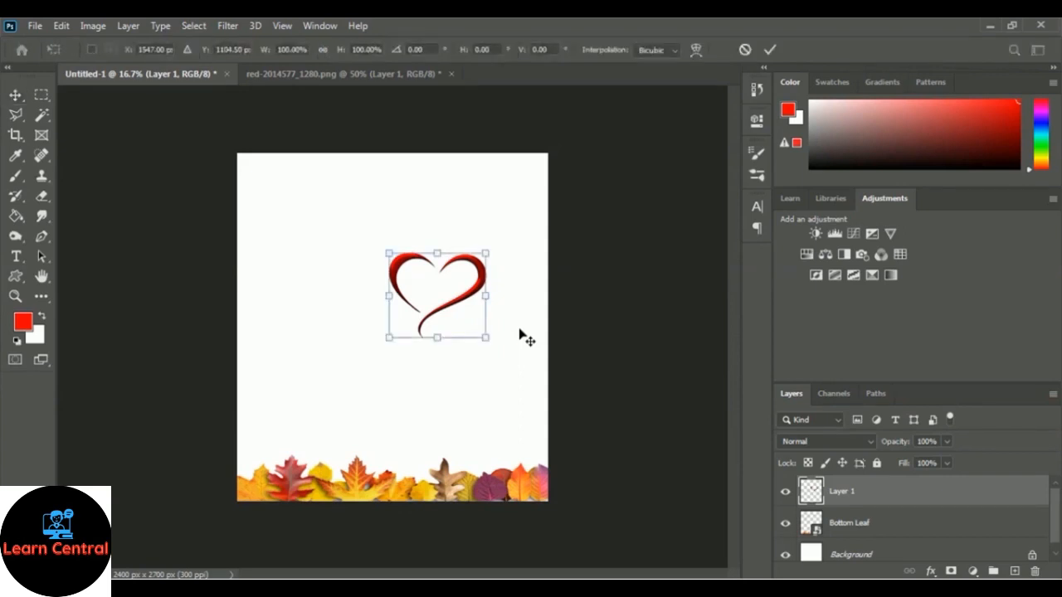
left_click_drag(390, 253, 261, 168)
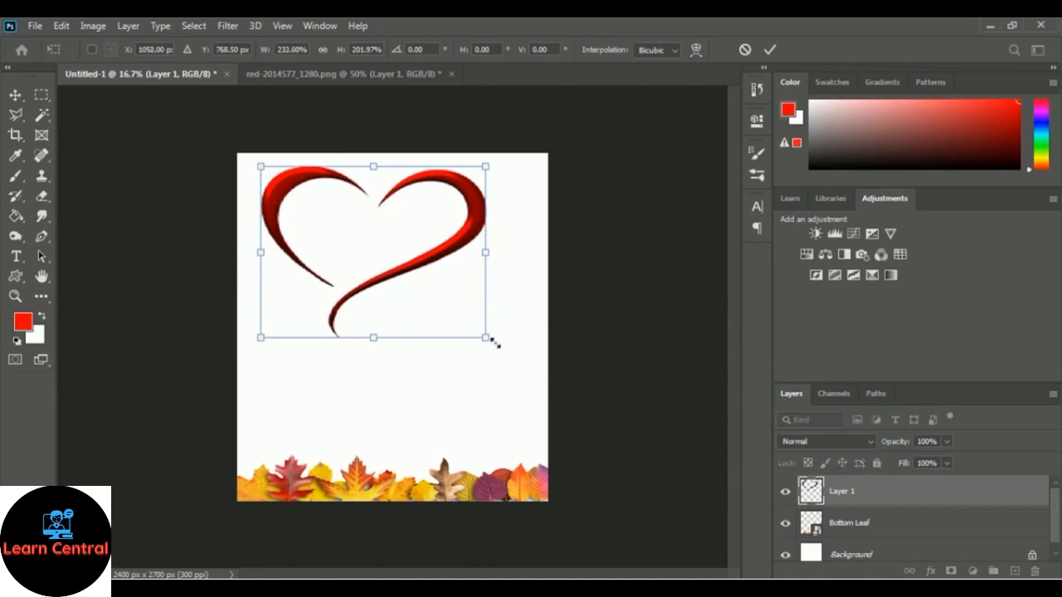
left_click_drag(488, 339, 540, 425)
left_click_drag(517, 284, 509, 284)
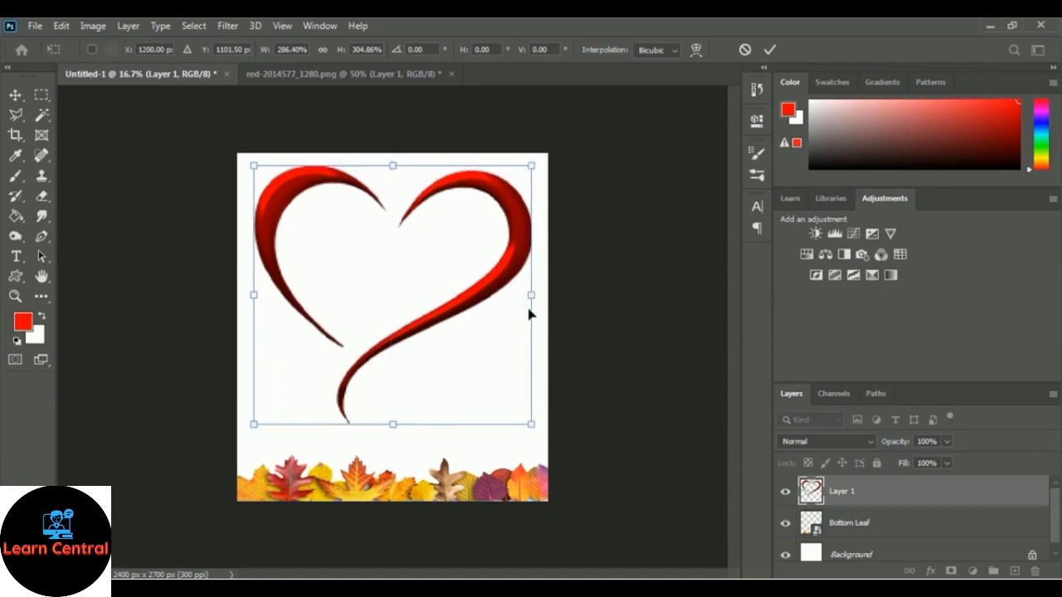
key("Return")
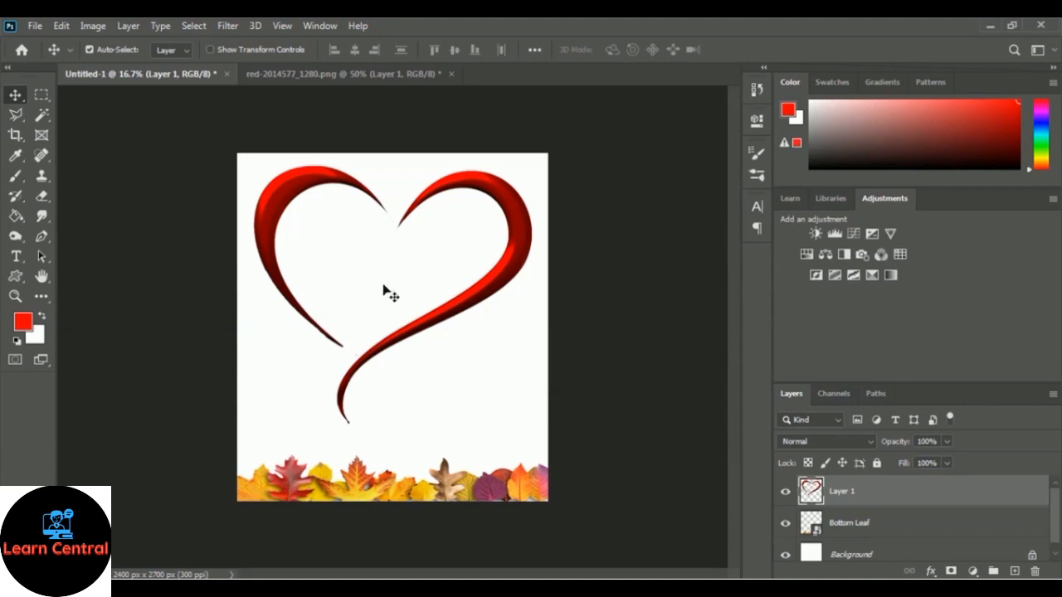
Step: Open the portrait photo dan-ROJFuWCsfmA-unsplash from the 07 Mug Design folder
left_click(37, 26)
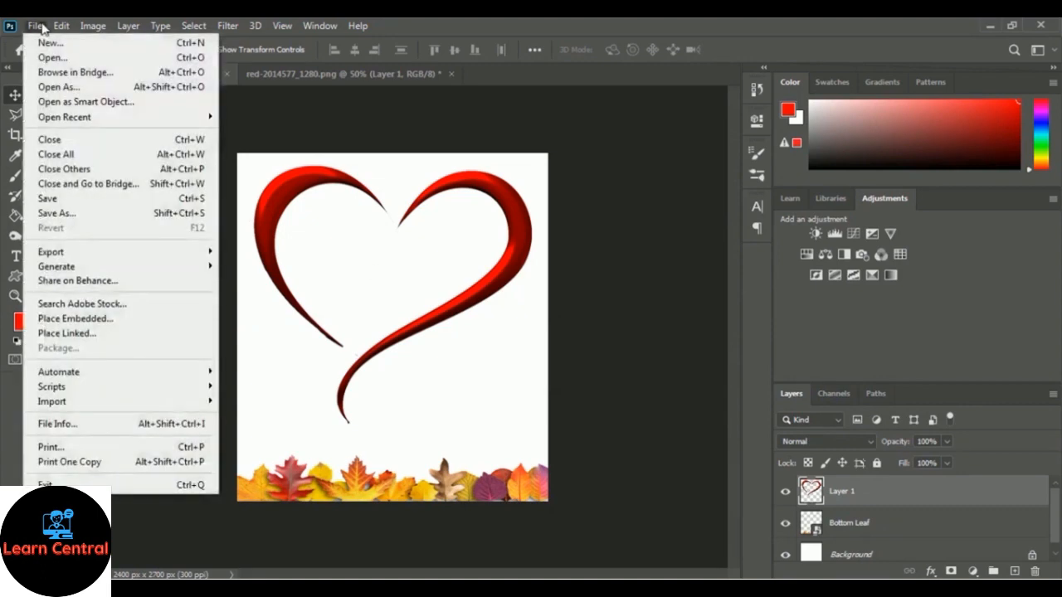
left_click(87, 57)
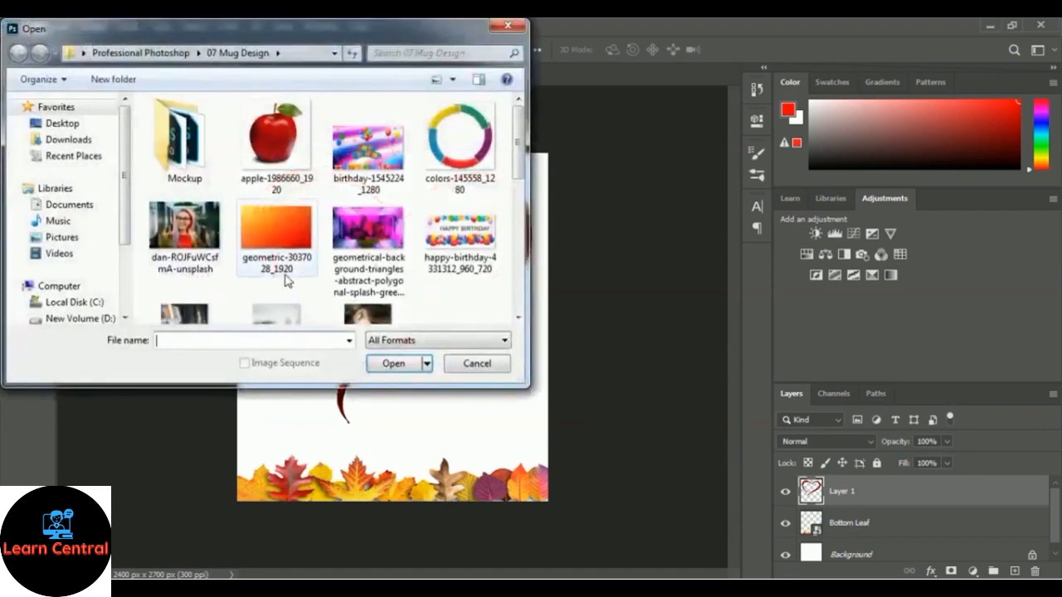
left_click(190, 249)
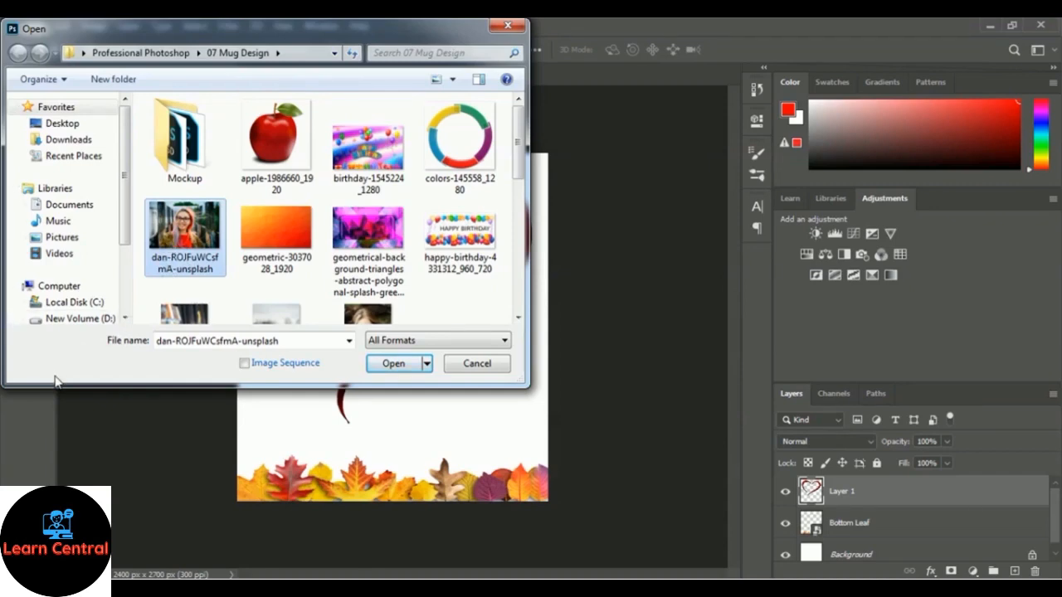
left_click(390, 364)
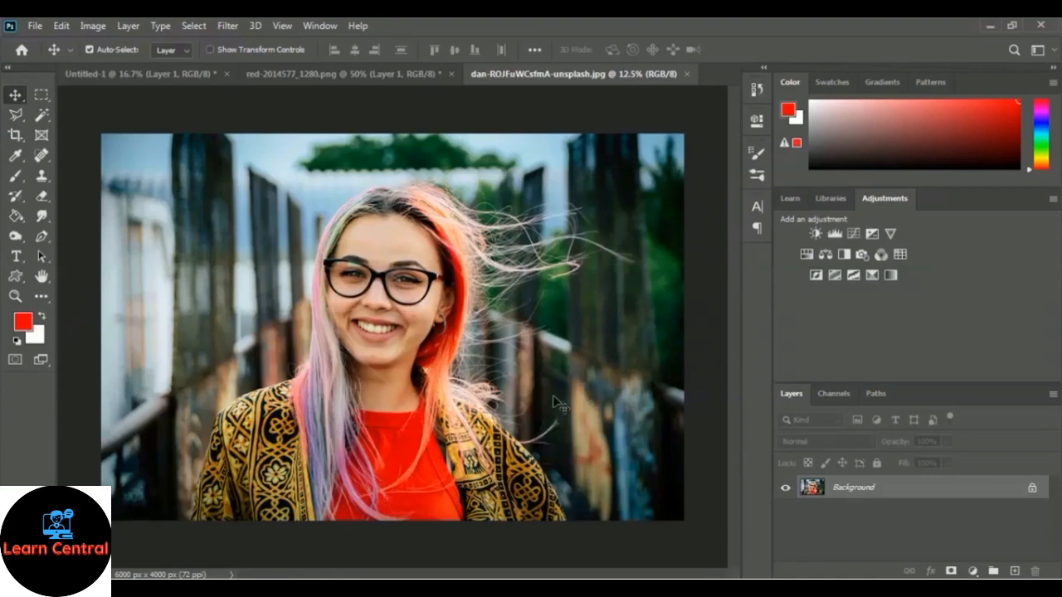
Step: Unlock the portrait's background layer and copy the photo into the Untitled-1 design
left_click(1032, 490)
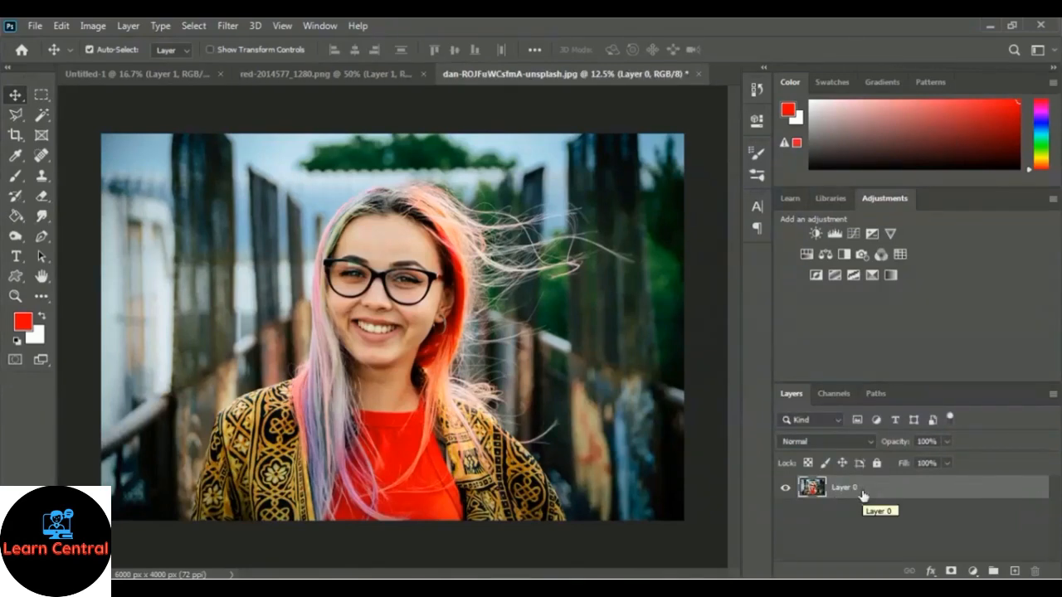
left_click_drag(444, 453, 503, 331)
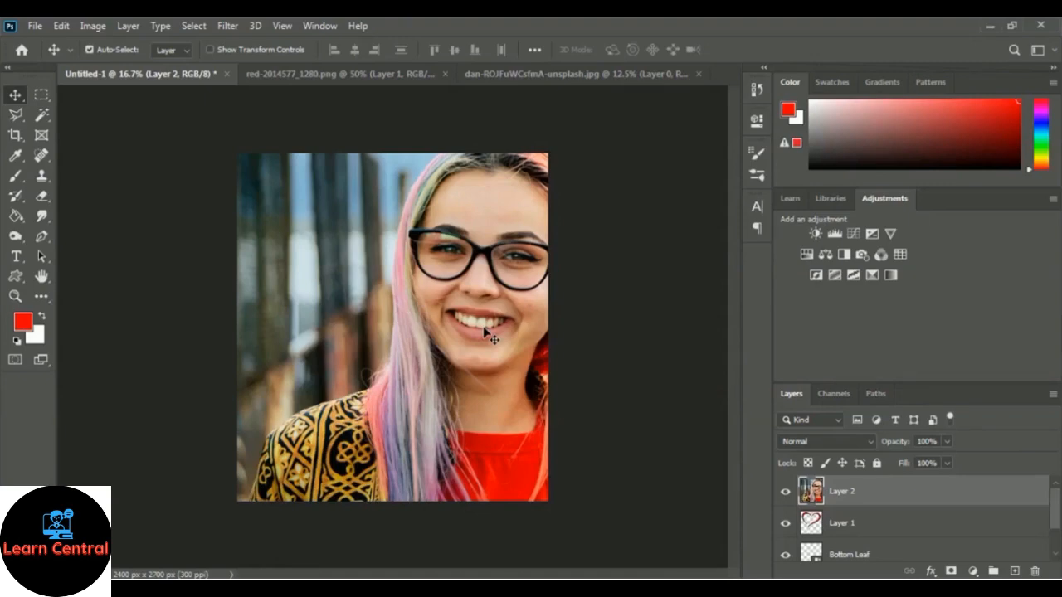
Step: Scale the photo to about 35.8% width and 47% height, matching the heart's width at the canvas's upper edge
key("ctrl")
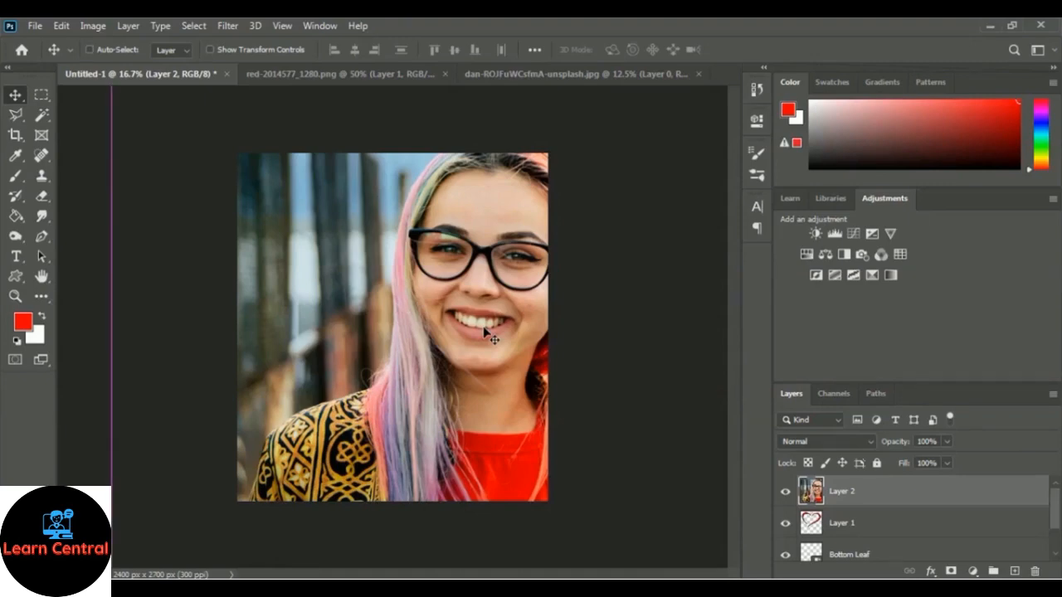
key("ctrl+t")
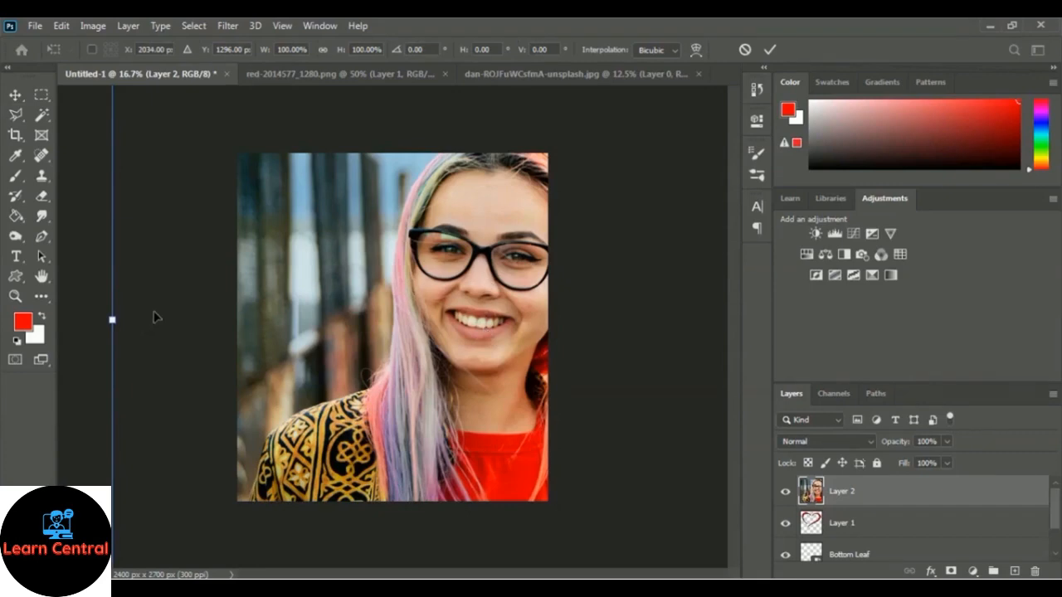
key("ctrl+minus")
left_click_drag(180, 128, 599, 347)
left_click_drag(619, 386, 329, 269)
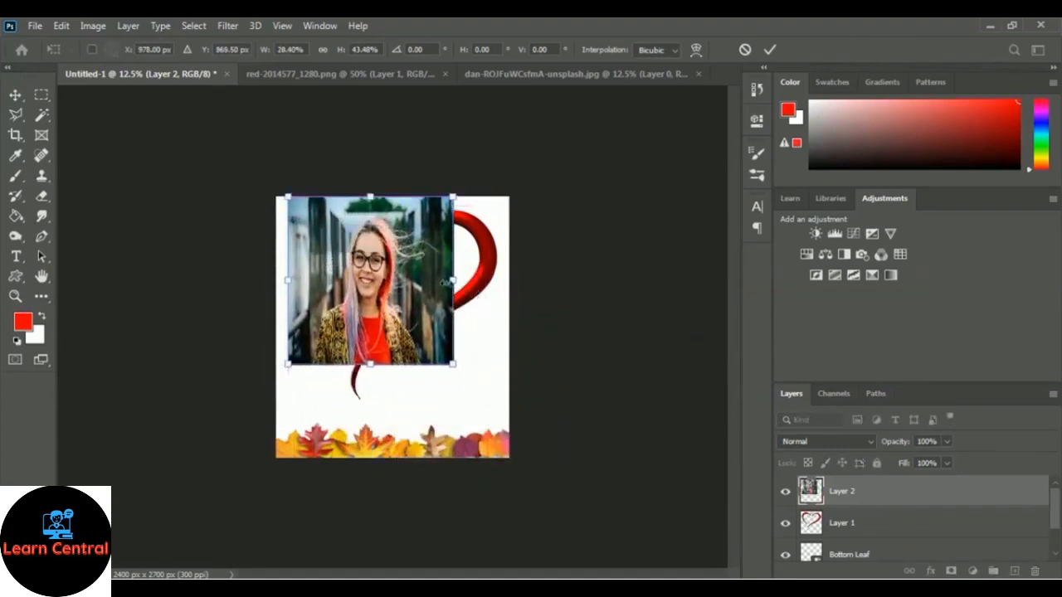
left_click_drag(446, 282, 498, 287)
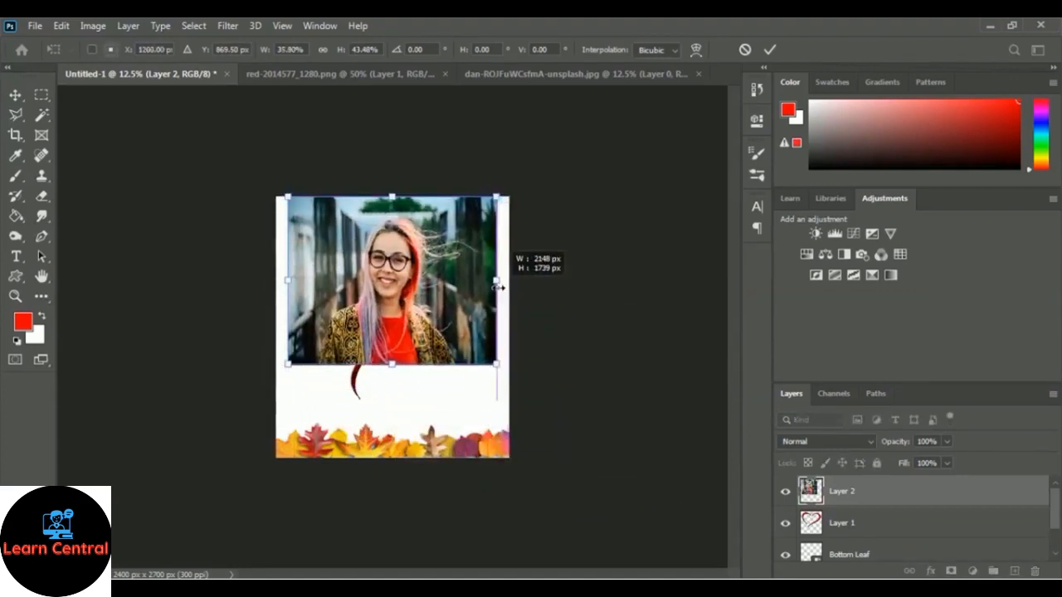
left_click_drag(288, 283, 287, 287)
left_click_drag(391, 367, 393, 378)
key("ctrl+plus")
key("ctrl+plus")
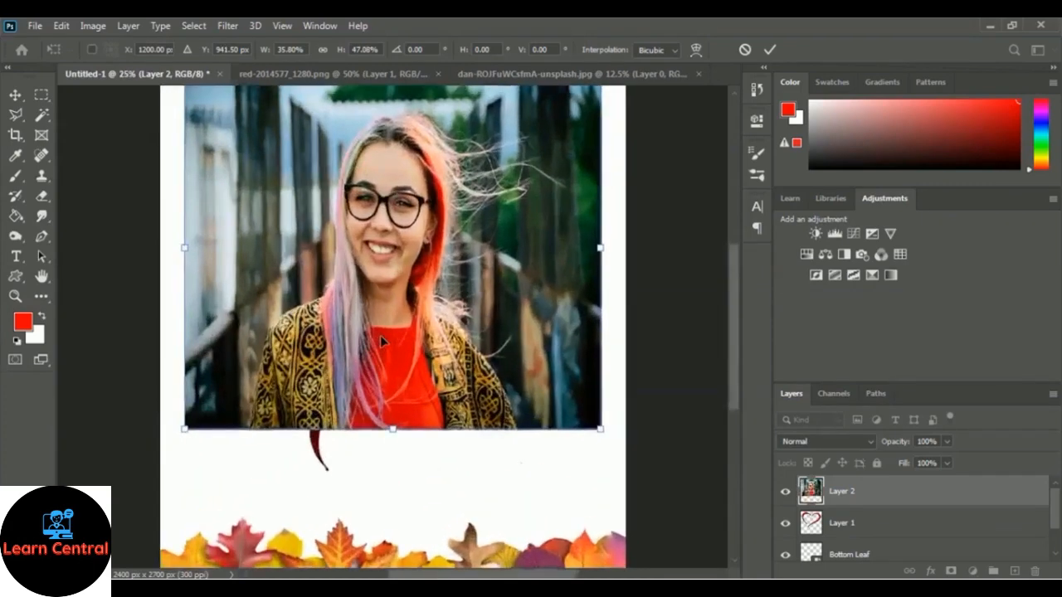
key("ctrl+minus")
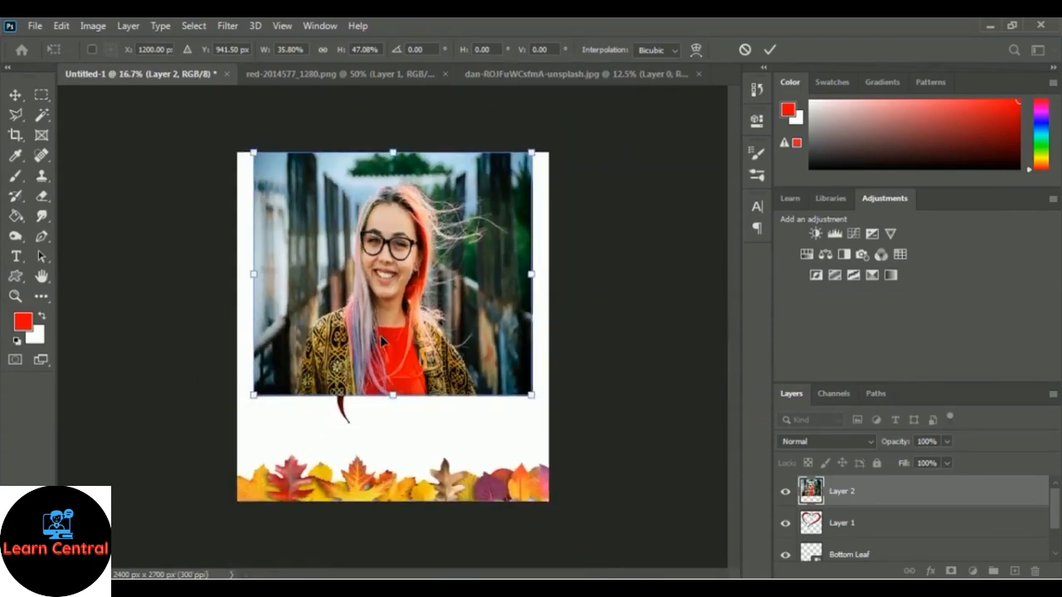
left_click(770, 50)
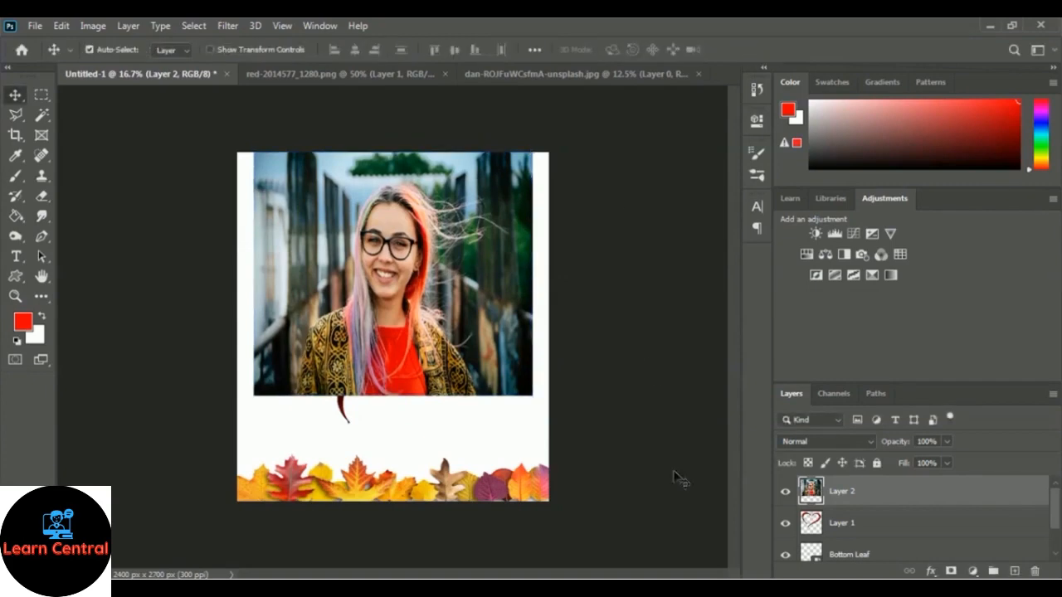
Step: Rename the photo layer as BG Image and the heart layer as Heart Shape
double_click(843, 491)
type("BG Image")
key("Return")
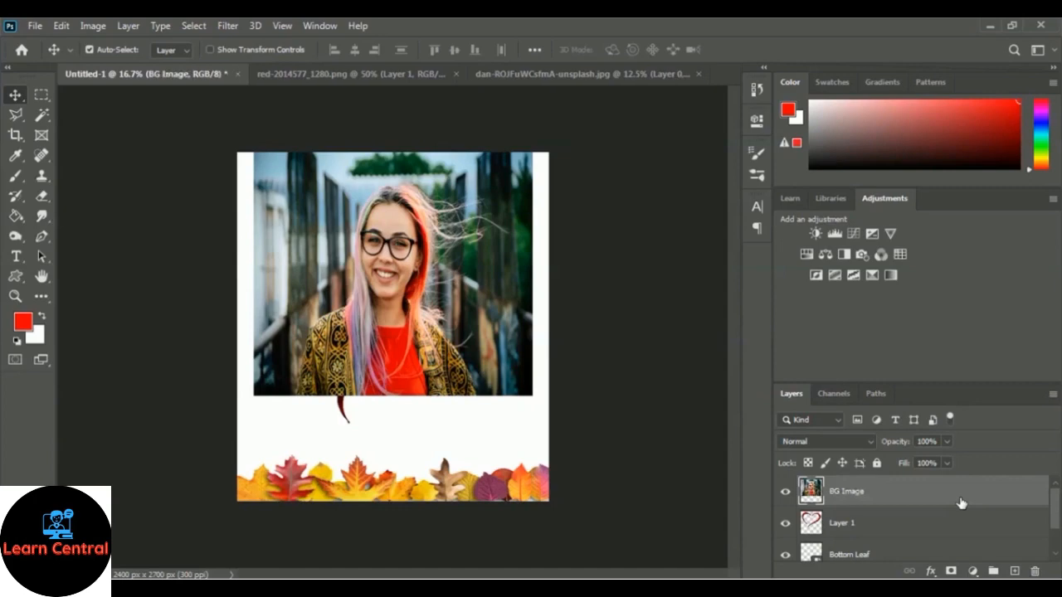
double_click(846, 524)
type("Heart Shape")
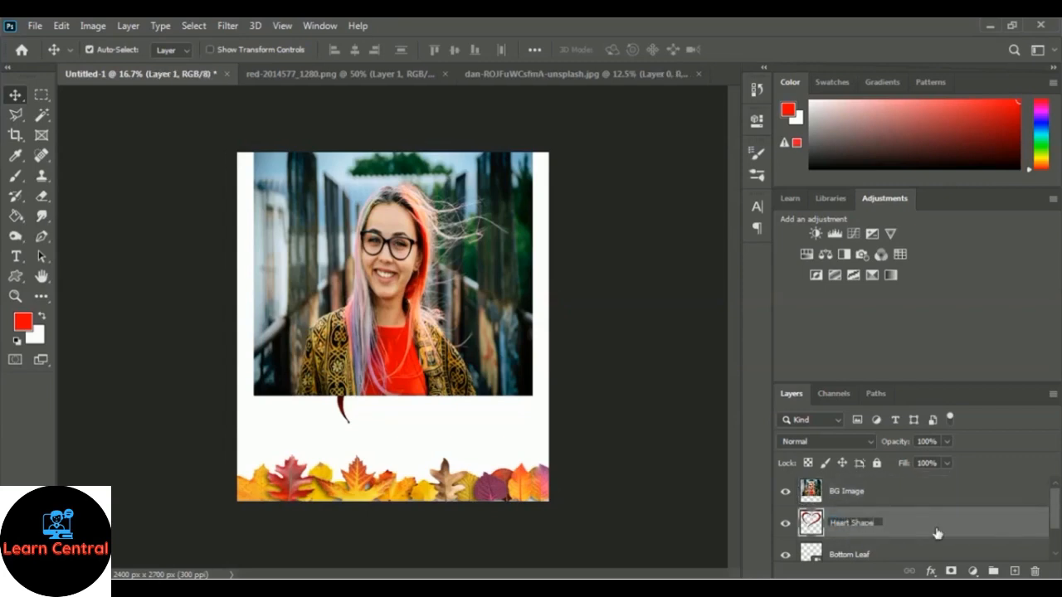
key("Return")
Step: Place the BG Image layer below Heart Shape and shift the photo down to align with the heart's upper edge
left_click(855, 496)
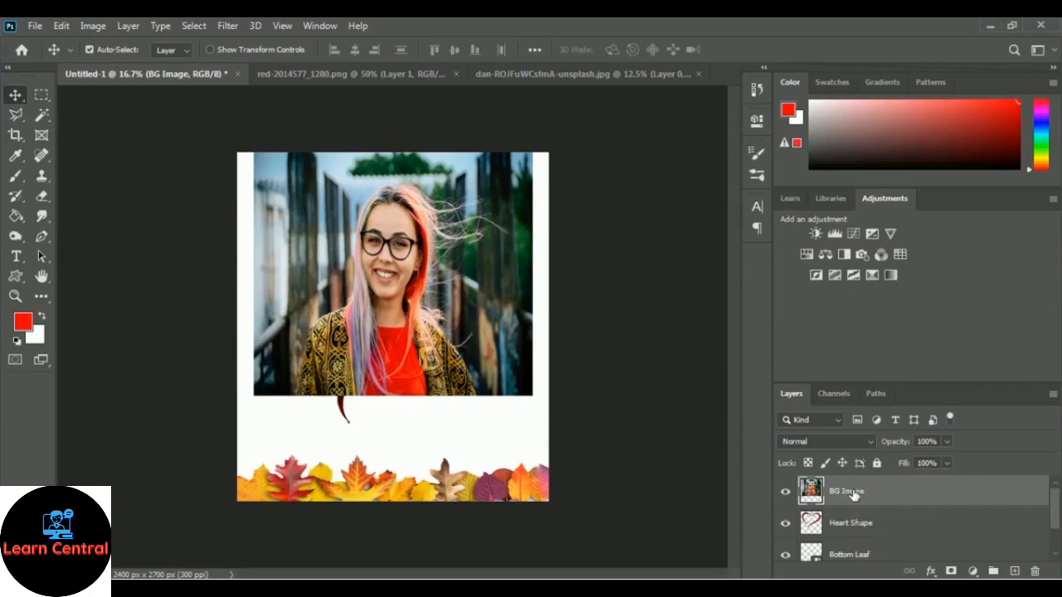
left_click_drag(859, 493, 855, 531)
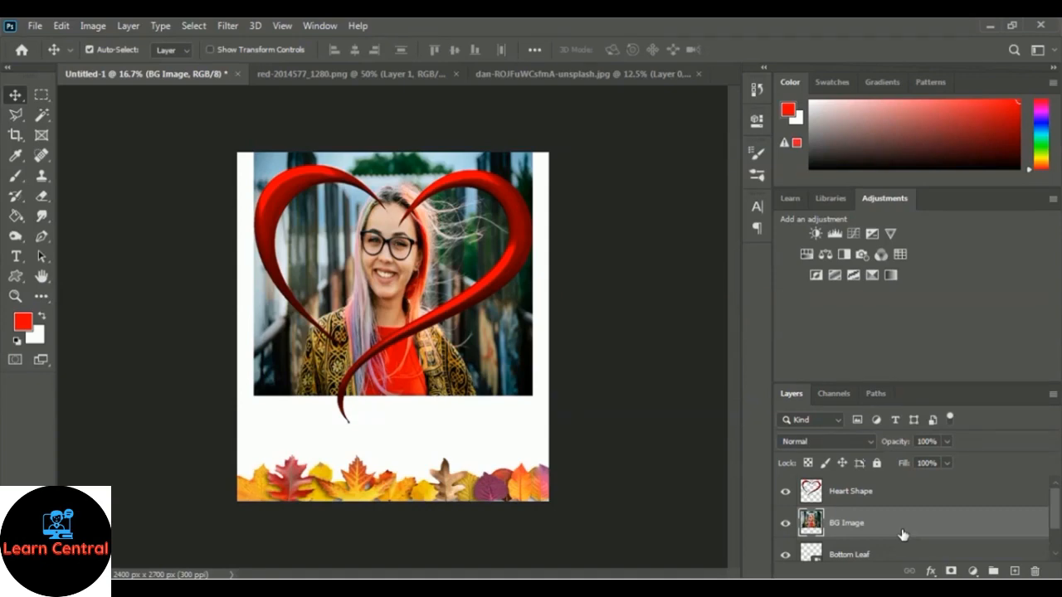
key("ctrl+t")
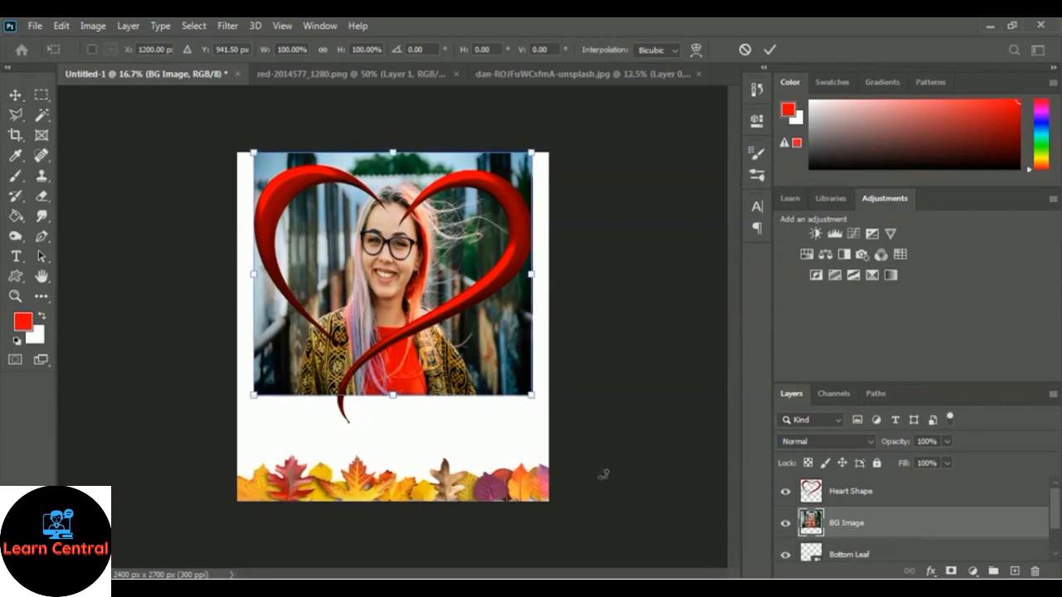
left_click_drag(395, 253, 391, 267)
left_click(770, 50)
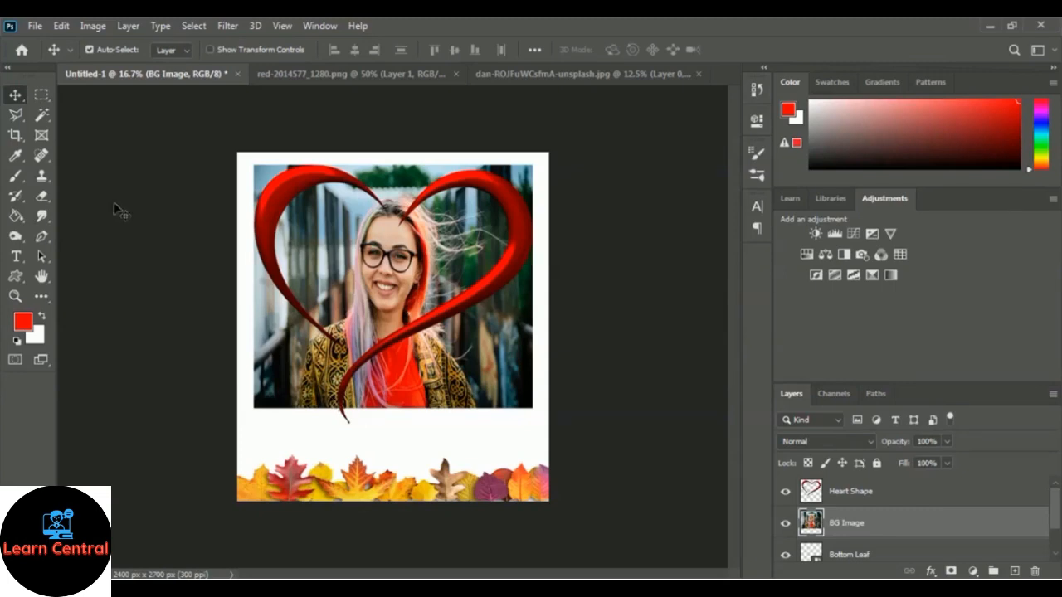
Step: Erase the photo outside the heart's right and left sides using a Hard Round eraser enlarged to 228 px
left_click(43, 198)
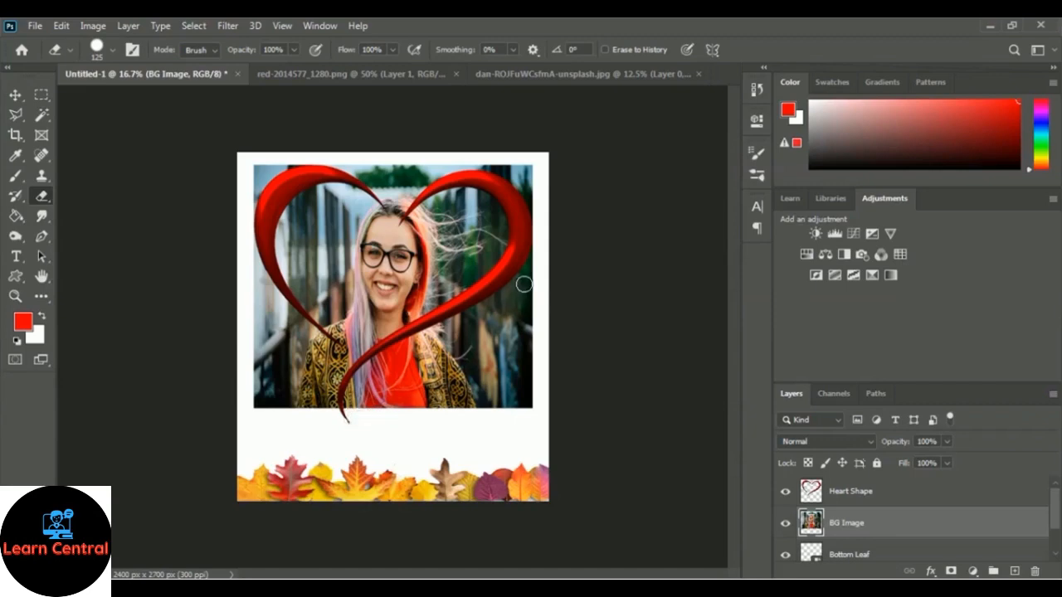
left_click_drag(535, 264, 473, 311)
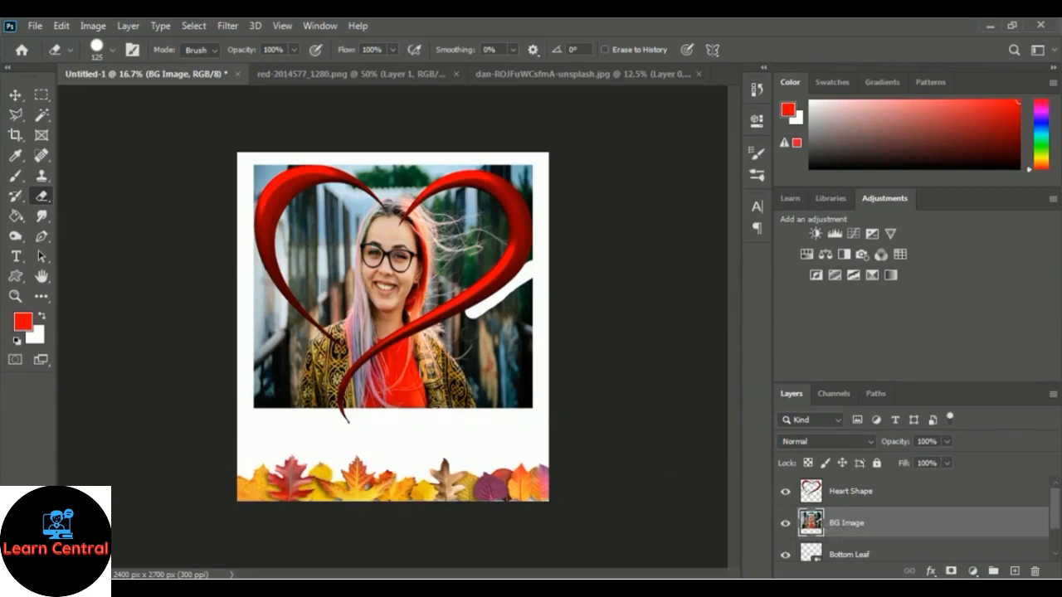
left_click(113, 49)
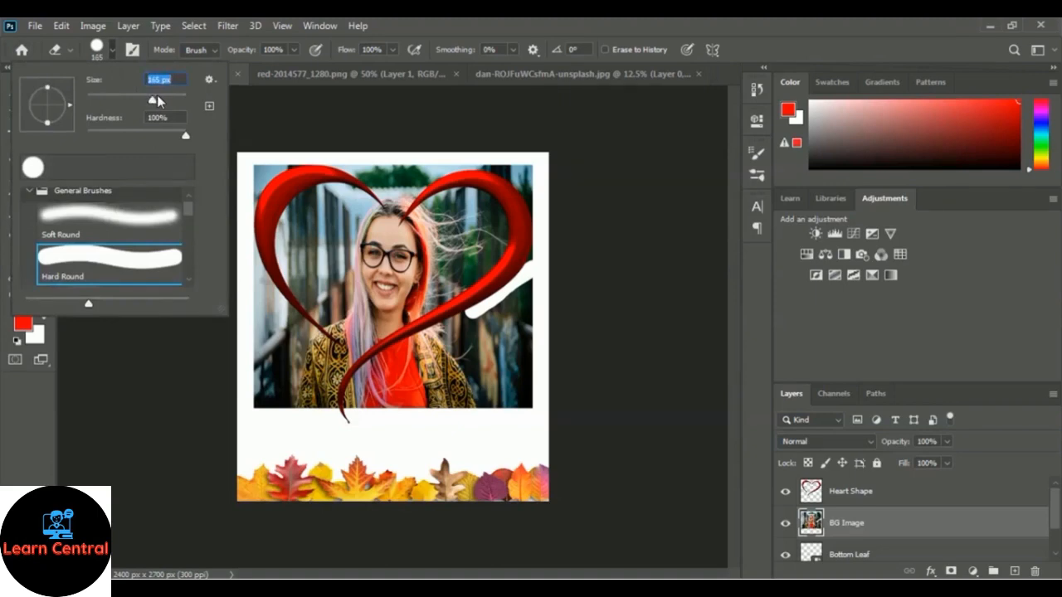
left_click_drag(157, 100, 164, 102)
left_click(772, 47)
mouse_move(531, 293)
left_mouse_down()
mouse_move(517, 342)
mouse_move(531, 398)
mouse_move(526, 346)
mouse_move(475, 376)
mouse_move(506, 309)
mouse_move(419, 336)
mouse_move(363, 378)
left_mouse_up()
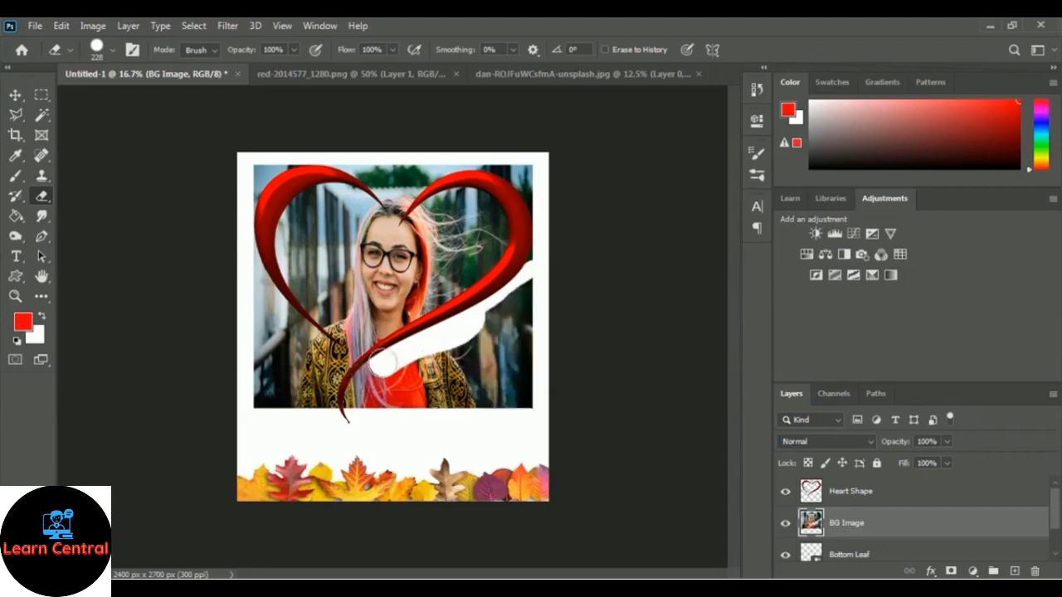
mouse_move(385, 362)
left_mouse_down()
mouse_move(361, 408)
mouse_move(500, 336)
mouse_move(506, 307)
mouse_move(524, 297)
mouse_move(529, 317)
mouse_move(530, 294)
mouse_move(526, 338)
mouse_move(536, 287)
mouse_move(526, 390)
mouse_move(489, 407)
mouse_move(434, 408)
mouse_move(533, 386)
mouse_move(518, 369)
mouse_move(455, 386)
mouse_move(510, 356)
mouse_move(500, 359)
mouse_move(544, 236)
mouse_move(533, 184)
mouse_move(474, 154)
mouse_move(400, 158)
mouse_move(416, 170)
mouse_move(385, 177)
mouse_move(352, 163)
mouse_move(460, 160)
mouse_move(509, 174)
left_mouse_up()
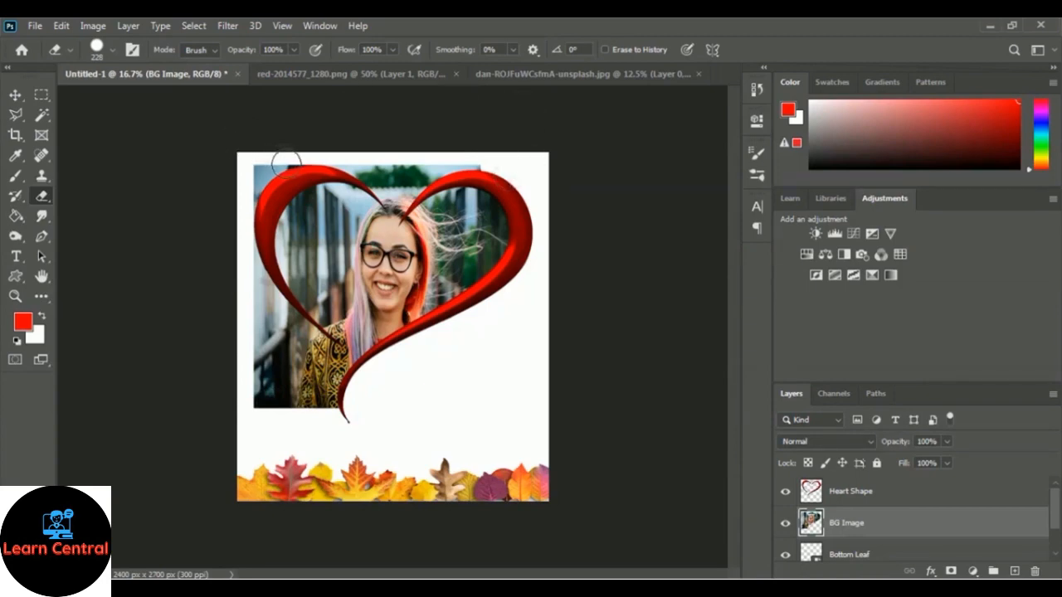
mouse_move(286, 162)
left_mouse_down()
mouse_move(239, 240)
mouse_move(299, 423)
mouse_move(333, 429)
mouse_move(322, 381)
mouse_move(271, 300)
mouse_move(311, 412)
mouse_move(276, 348)
mouse_move(259, 354)
mouse_move(249, 317)
mouse_move(268, 408)
left_mouse_up()
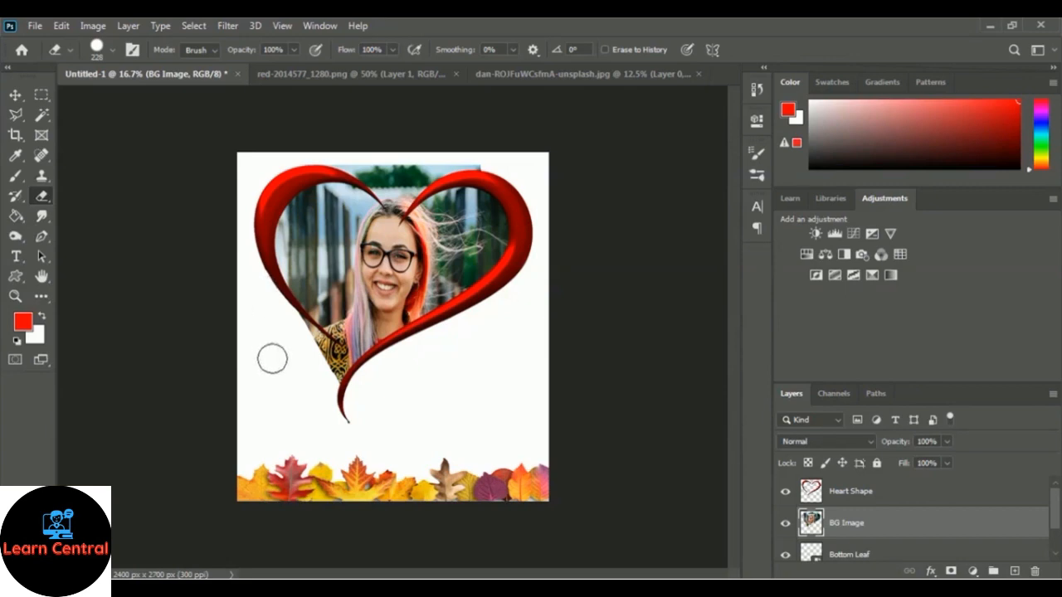
Step: Erase the leftover photo area below the heart's lower-left curve, beside its tail
left_click(283, 26)
left_click(342, 141)
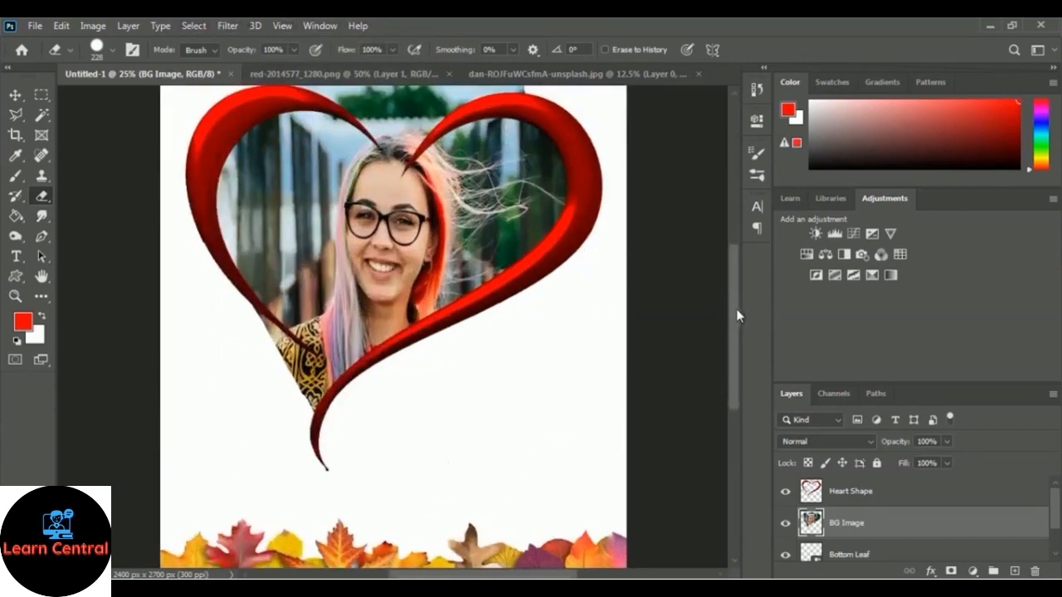
left_click_drag(736, 309, 740, 273)
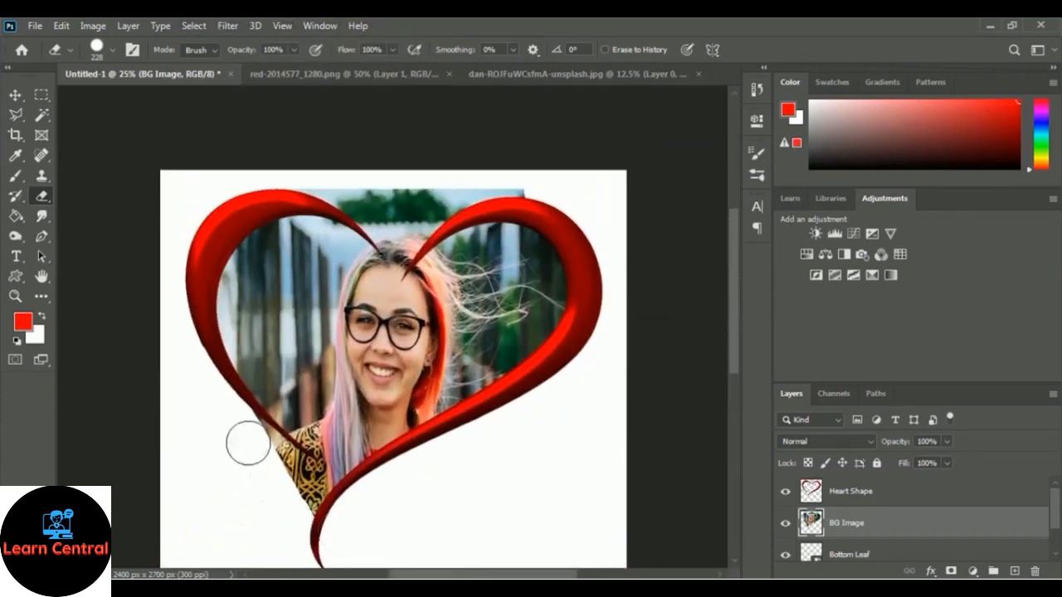
mouse_move(249, 436)
left_mouse_down()
mouse_move(358, 512)
mouse_move(296, 501)
left_mouse_up()
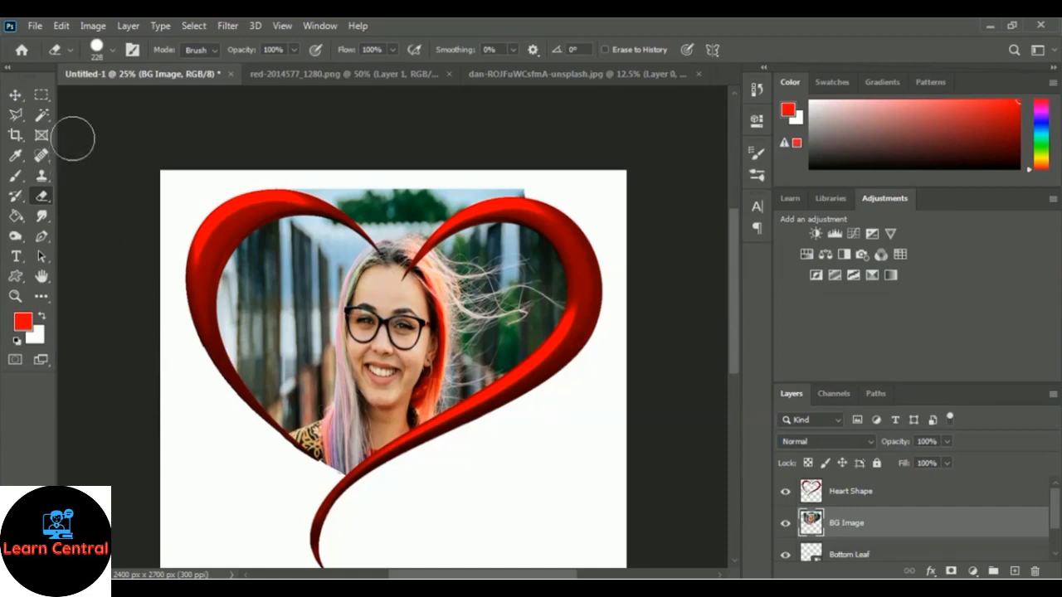
Step: Outline the photo area above the heart's two lobes down to their central notch with the Polygonal Lasso, delete it and deselect
left_click(16, 116)
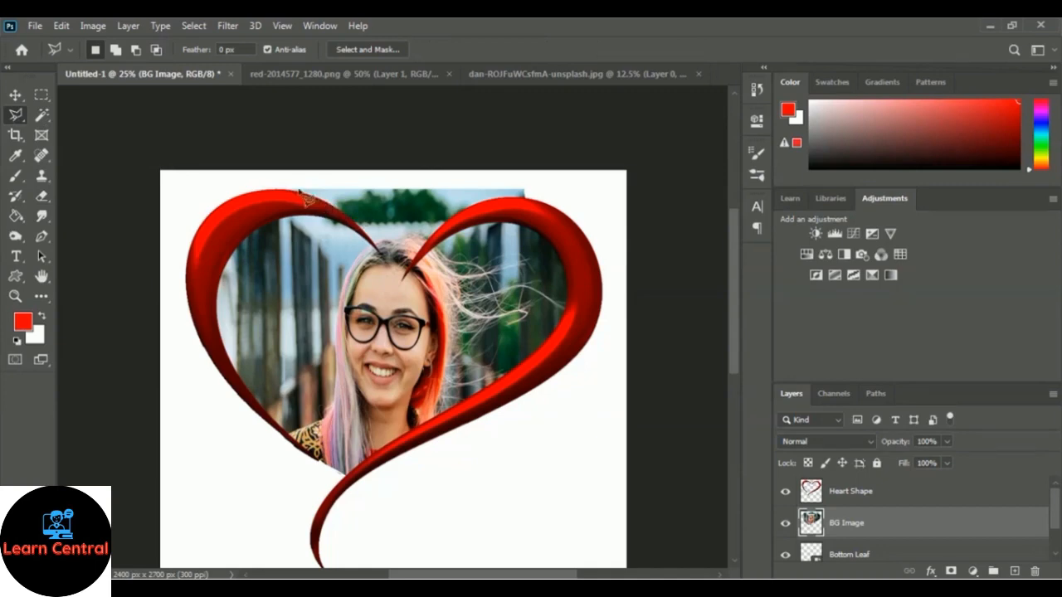
left_click(304, 196)
key("ctrl+plus")
key("ctrl+plus")
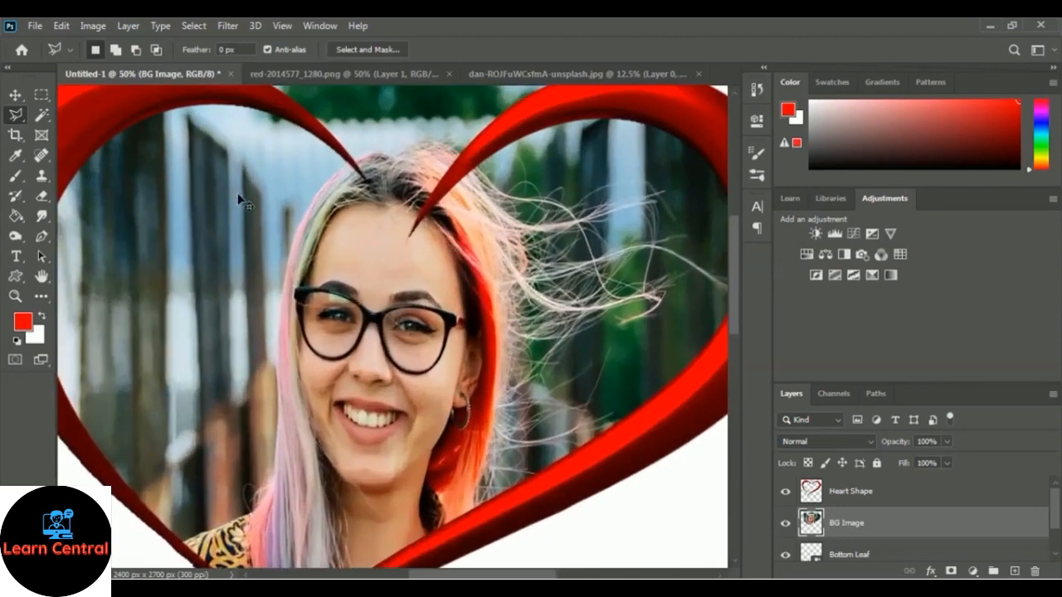
scroll(388, 287, "up", 3)
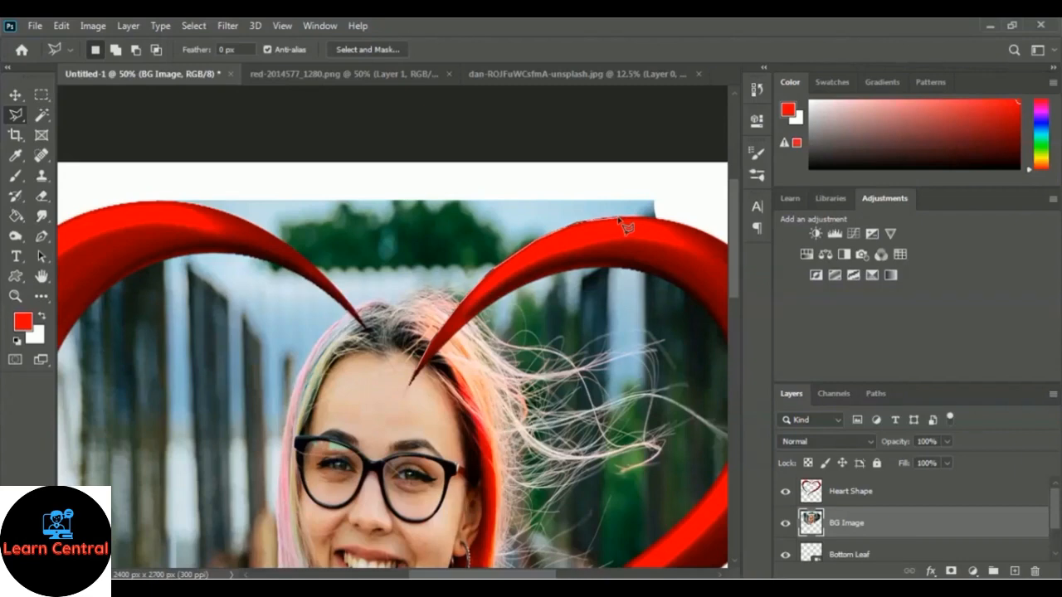
left_click(670, 218)
left_click(676, 190)
left_click(557, 176)
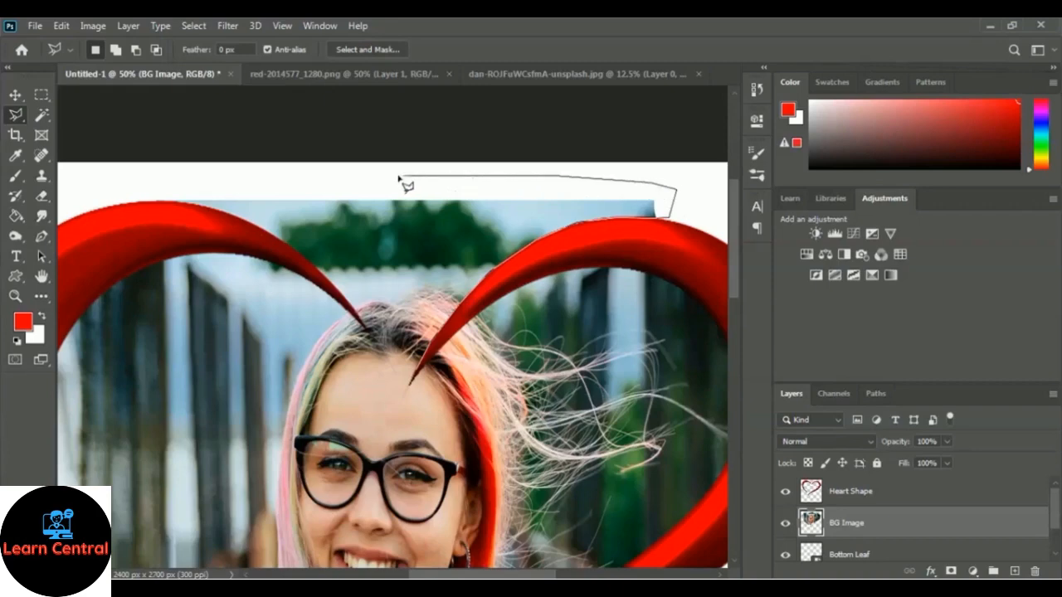
left_click(322, 175)
left_click(275, 180)
left_click(148, 187)
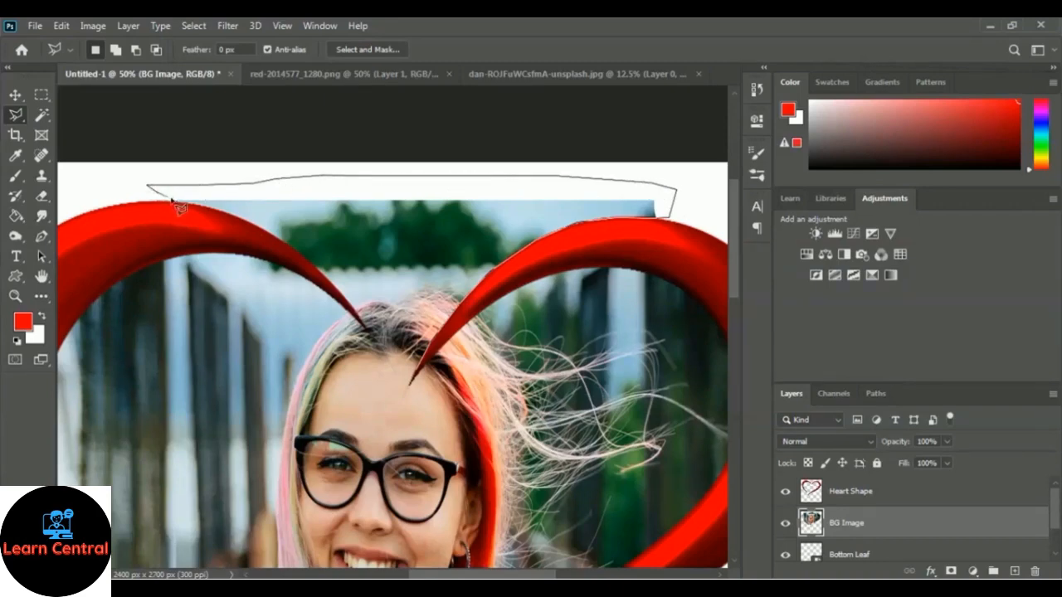
left_click(178, 201)
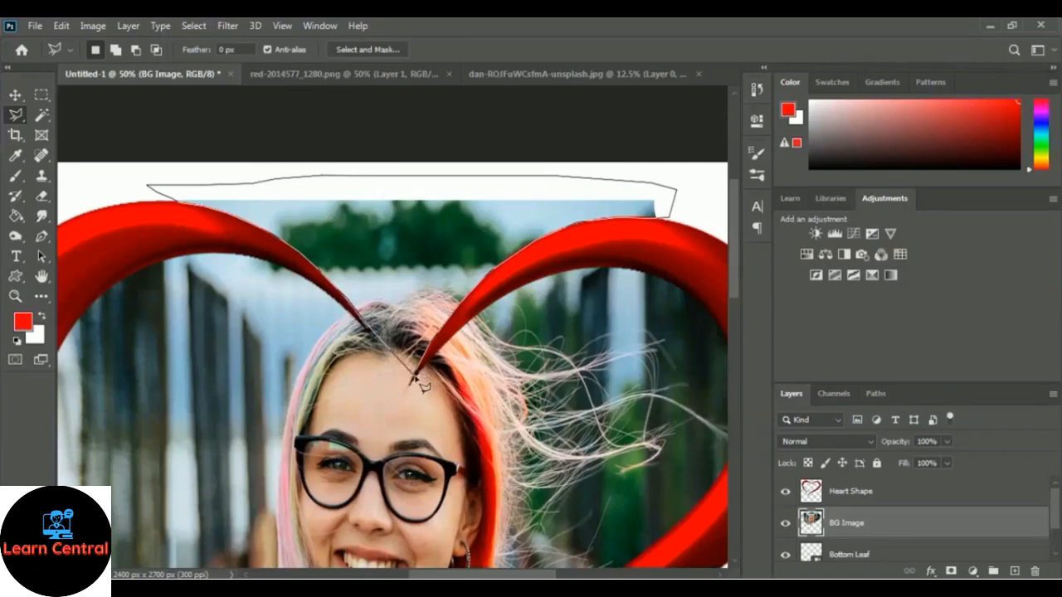
left_click_drag(409, 389, 427, 356)
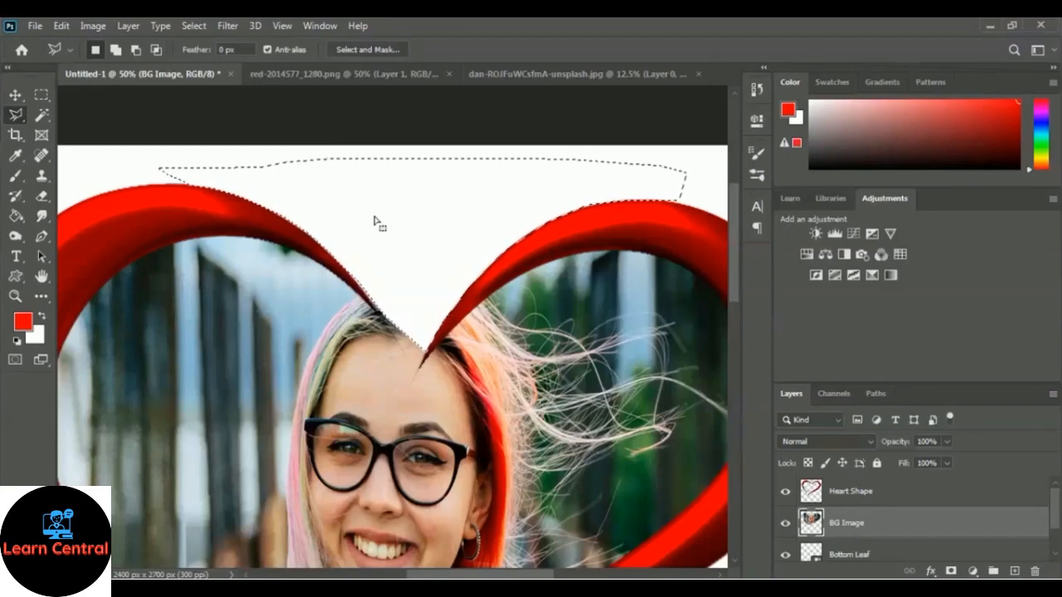
key("ctrl+d")
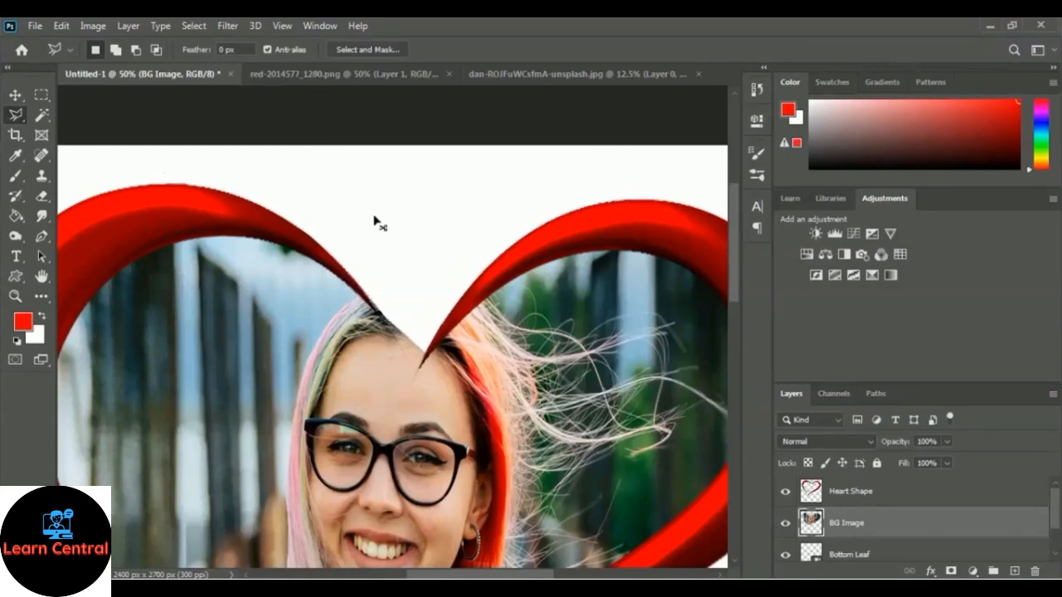
Step: Add a Drop Shadow effect to the Heart Shape layer with the distance set to 30 px
key("ctrl+minus")
key("ctrl+minus")
key("ctrl+minus")
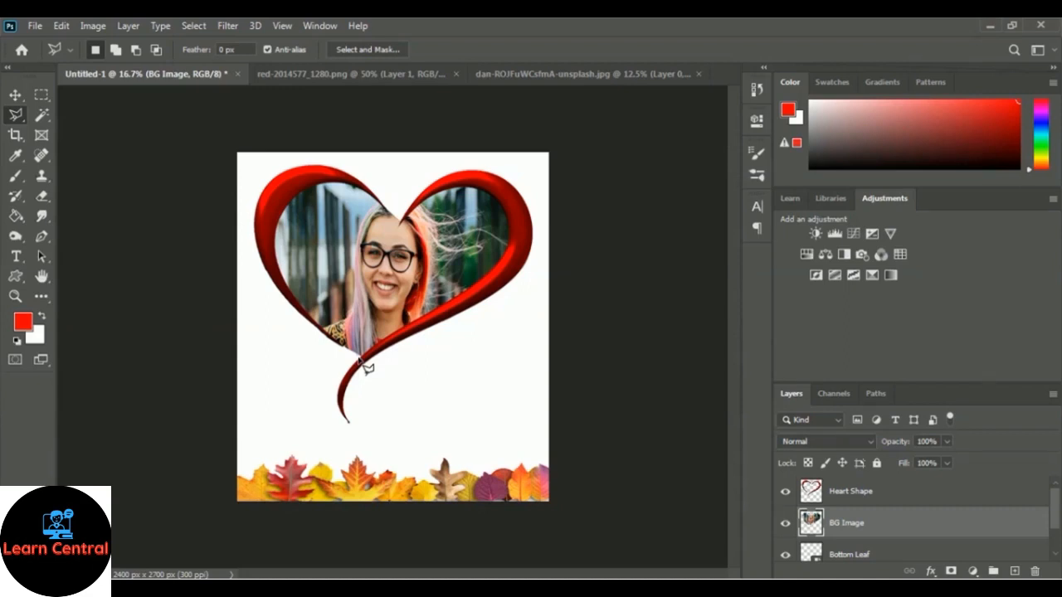
left_click(855, 496)
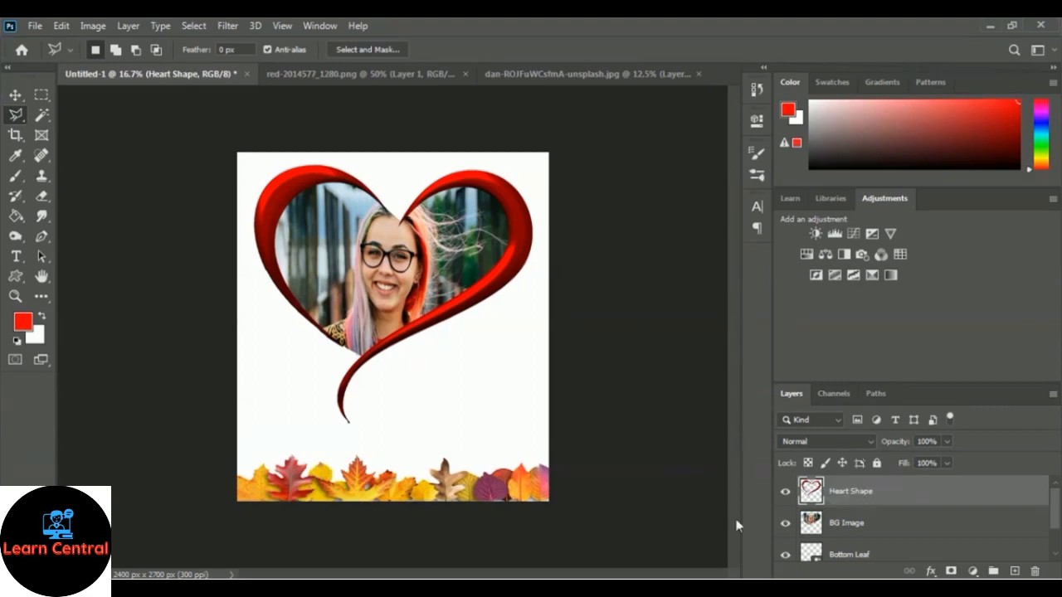
left_click(932, 573)
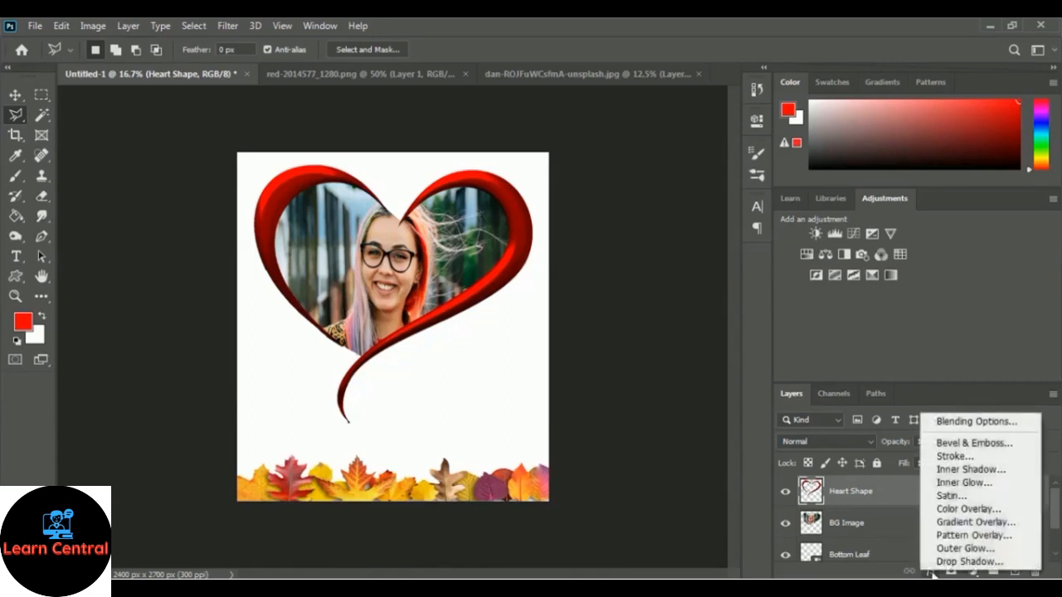
left_click(1006, 565)
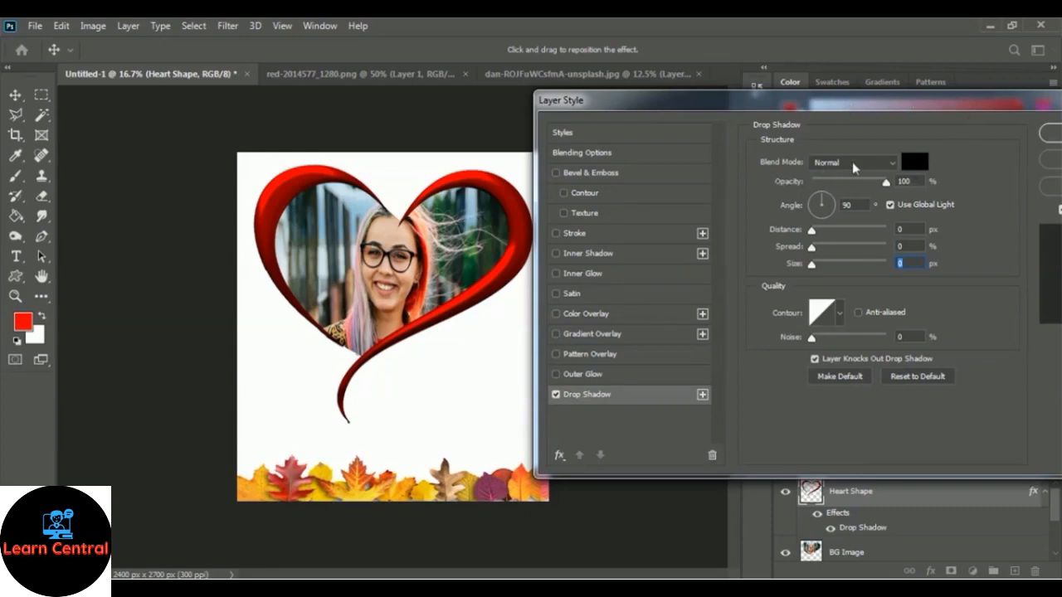
left_click(831, 230)
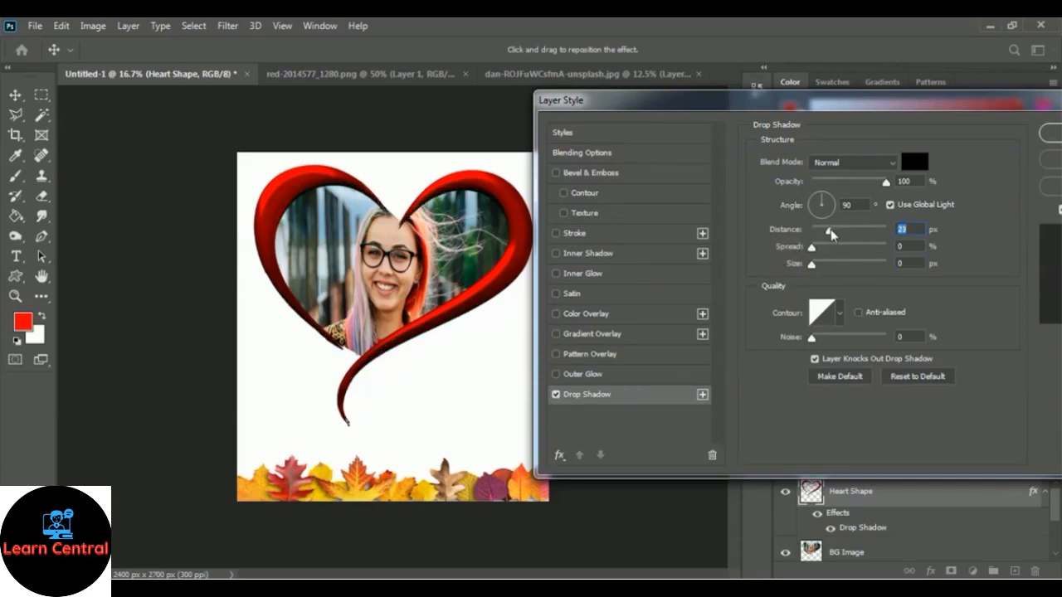
left_click(838, 229)
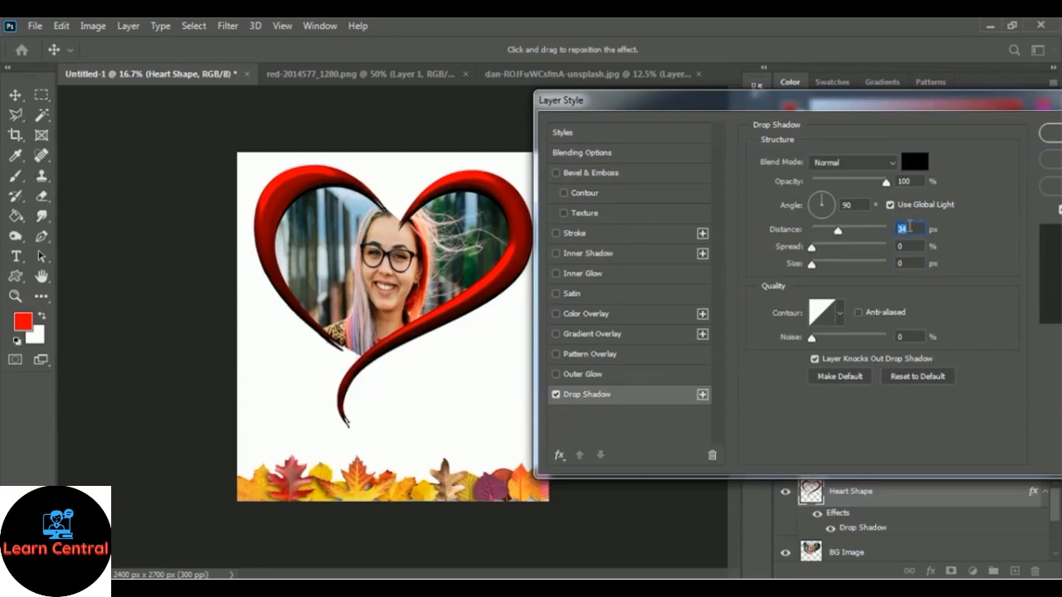
type("30")
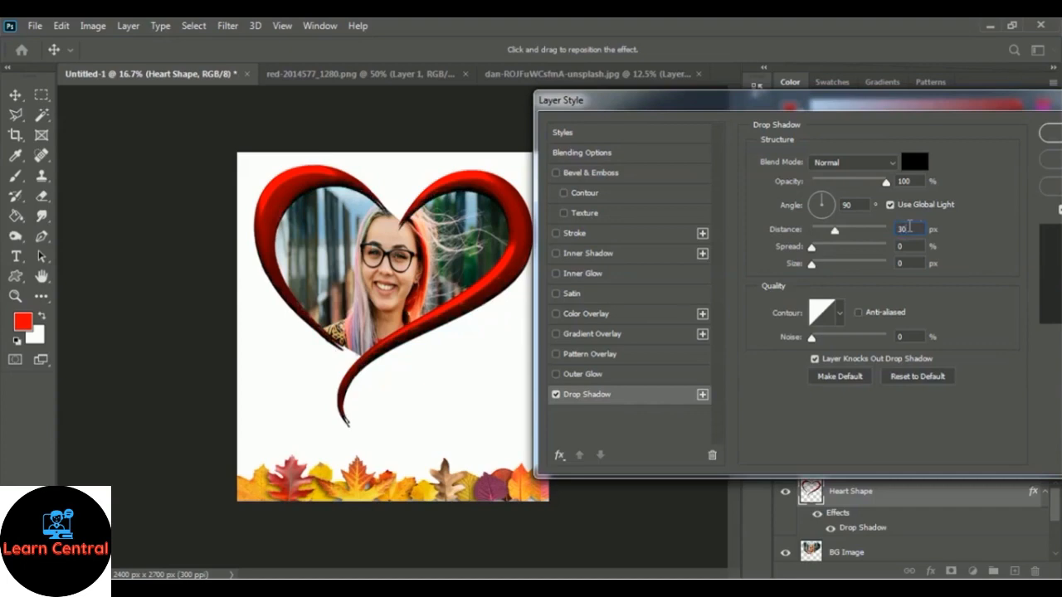
Step: Set the heart's drop shadow spread to 18% and its size to 87 px
left_click(825, 248)
left_click(834, 248)
left_click(837, 247)
left_click(829, 249)
left_click(825, 249)
left_click_drag(827, 267, 843, 265)
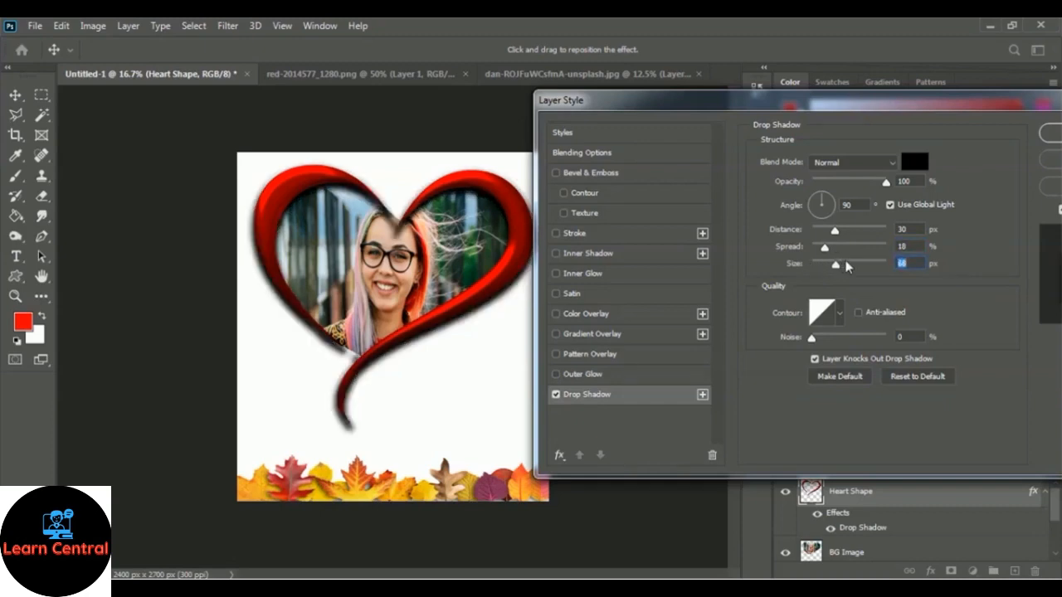
left_click(842, 262)
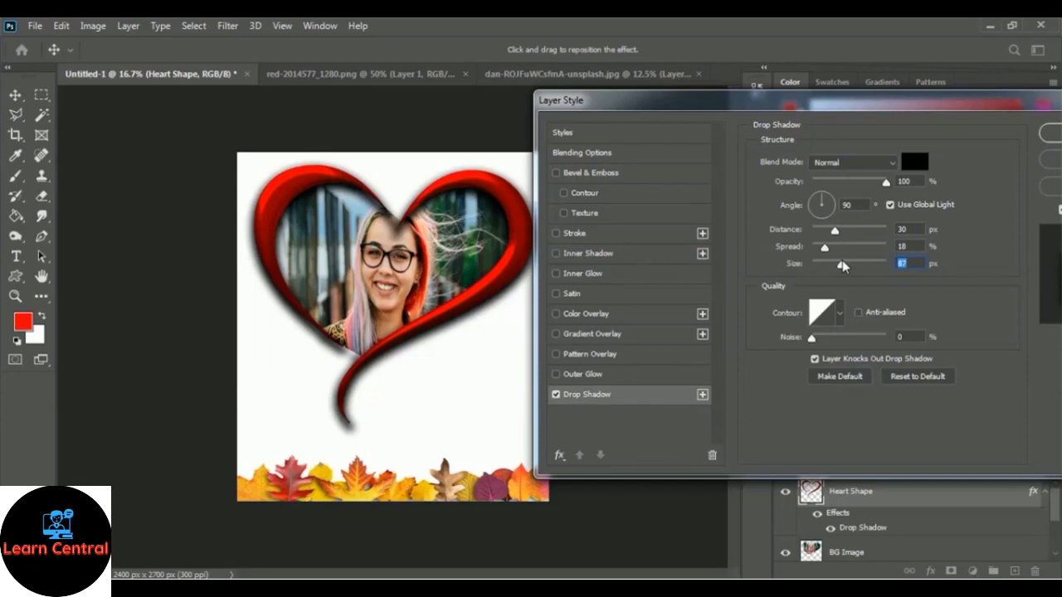
Step: Lower the drop shadow's opacity to 50%, raise its spread to about 38%, and apply the effect
left_click(852, 181)
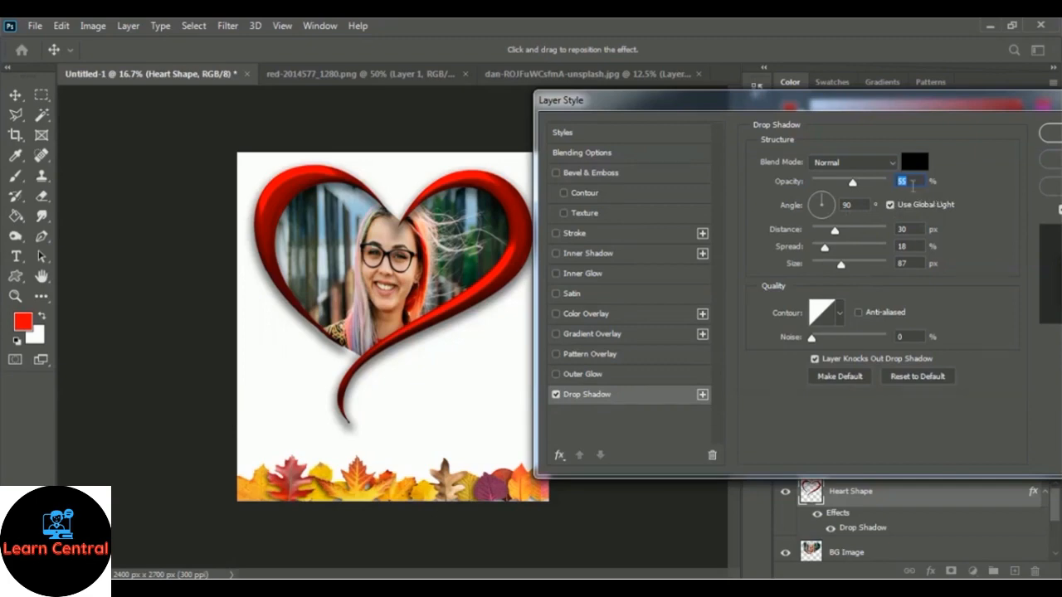
type("50")
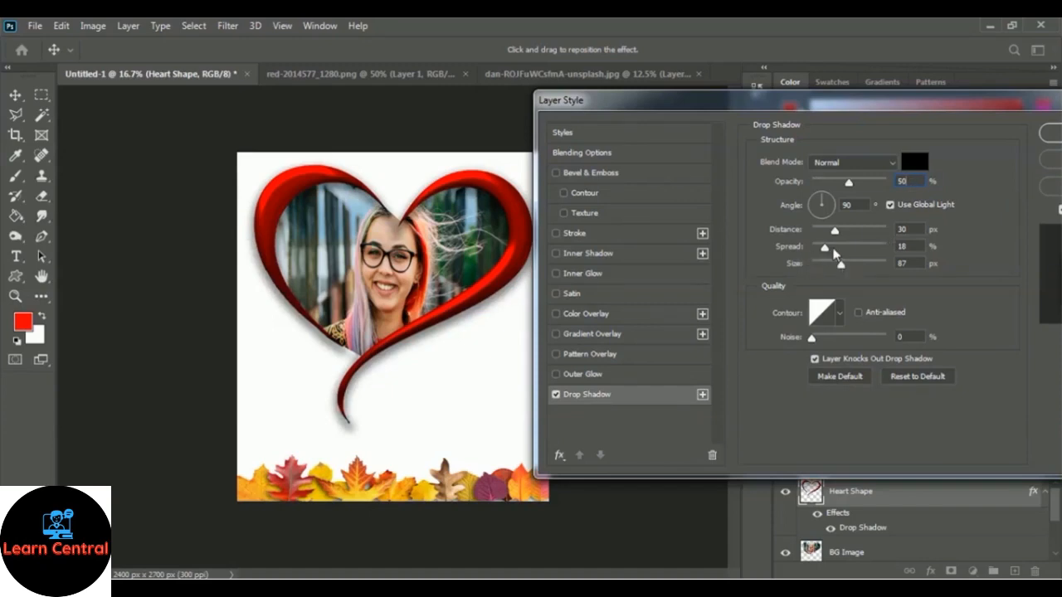
left_click_drag(834, 251, 842, 246)
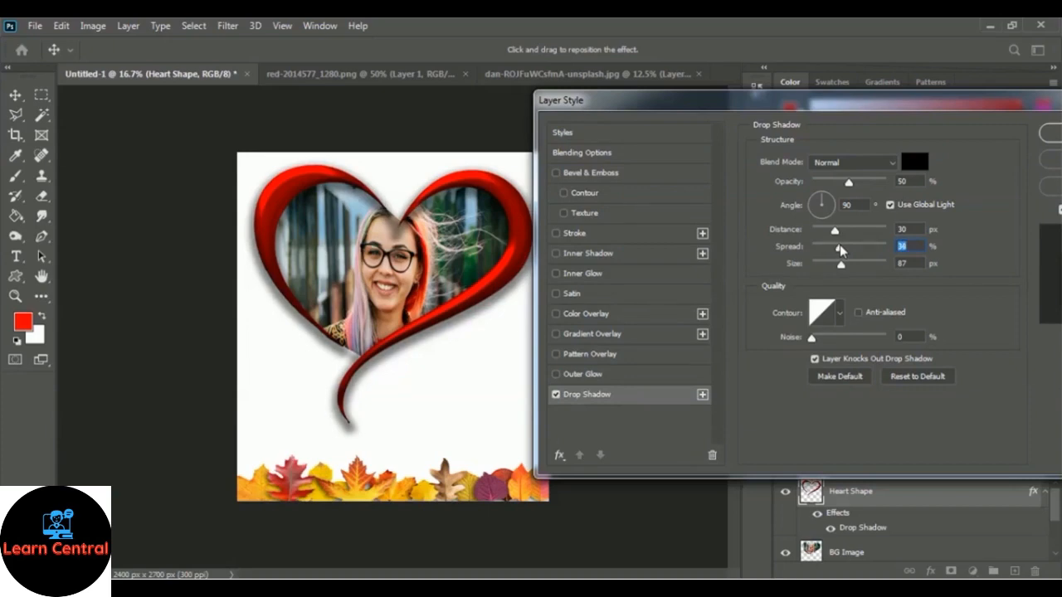
left_click_drag(896, 118, 738, 123)
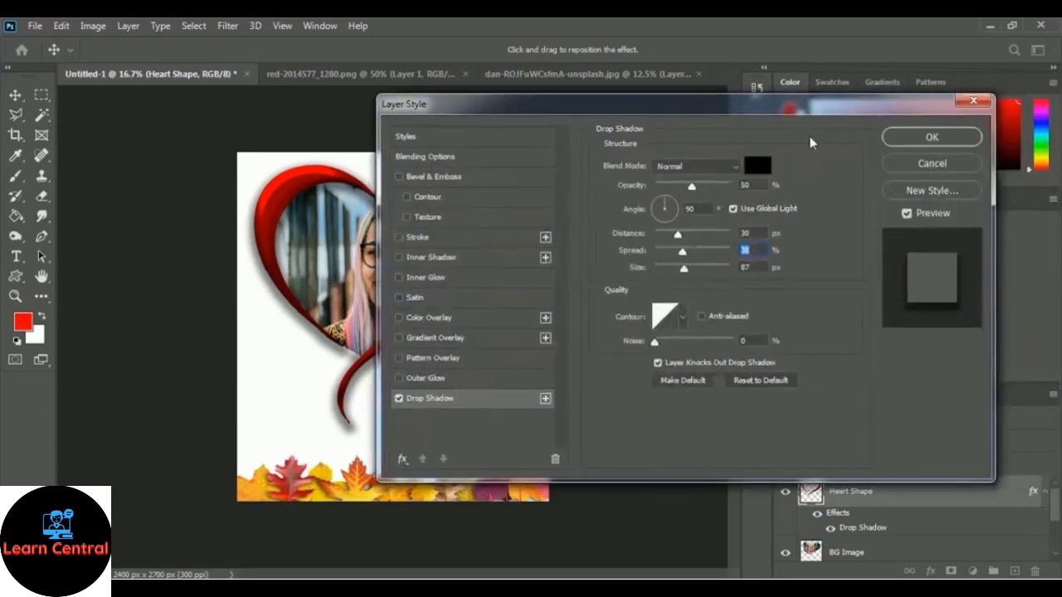
left_click(947, 138)
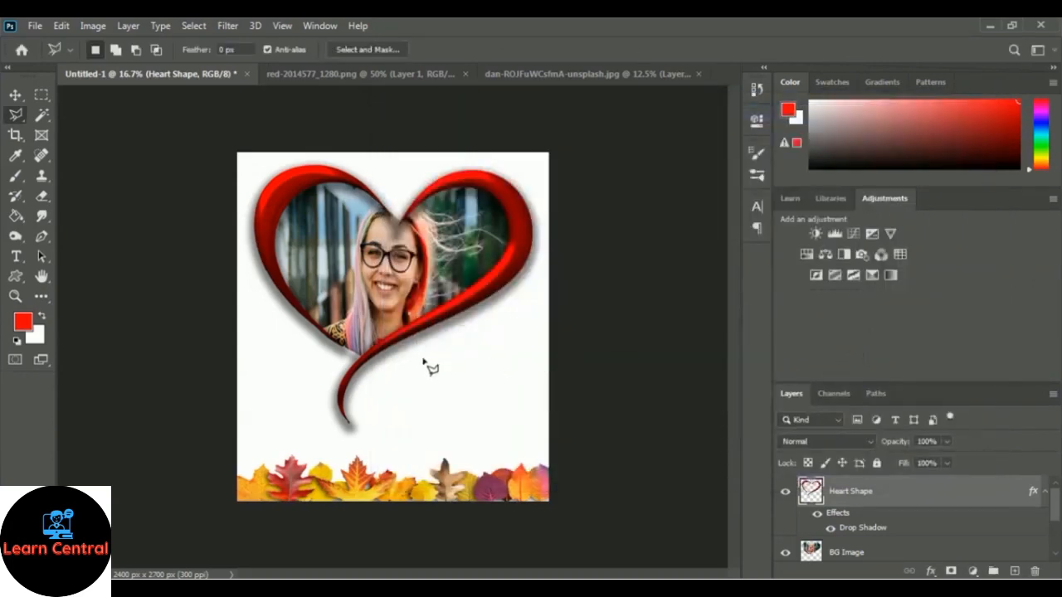
Step: Convert the Heart Shape layer to a smart object
right_click(852, 493)
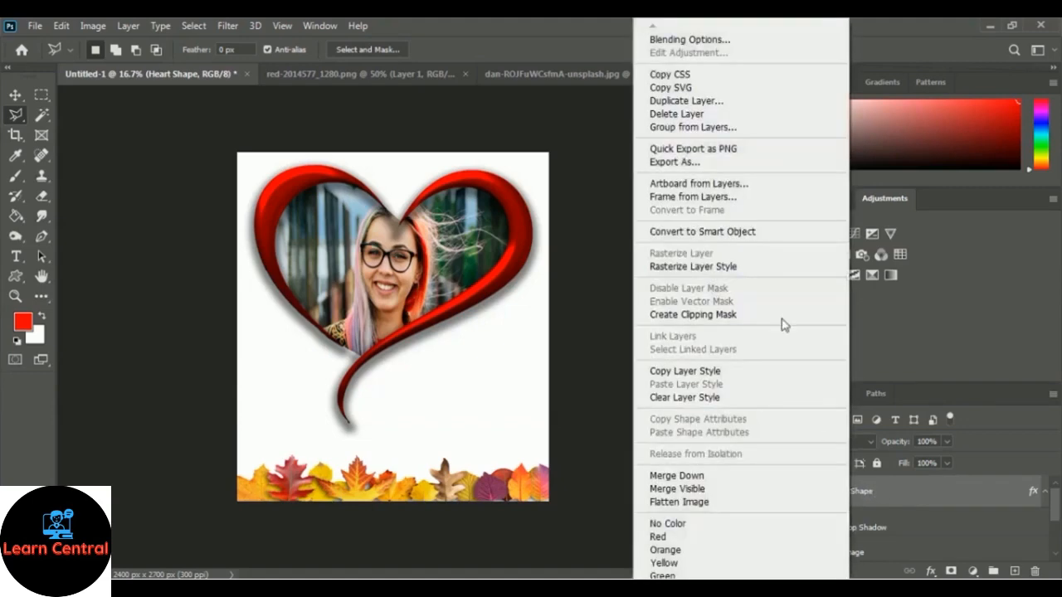
left_click(774, 233)
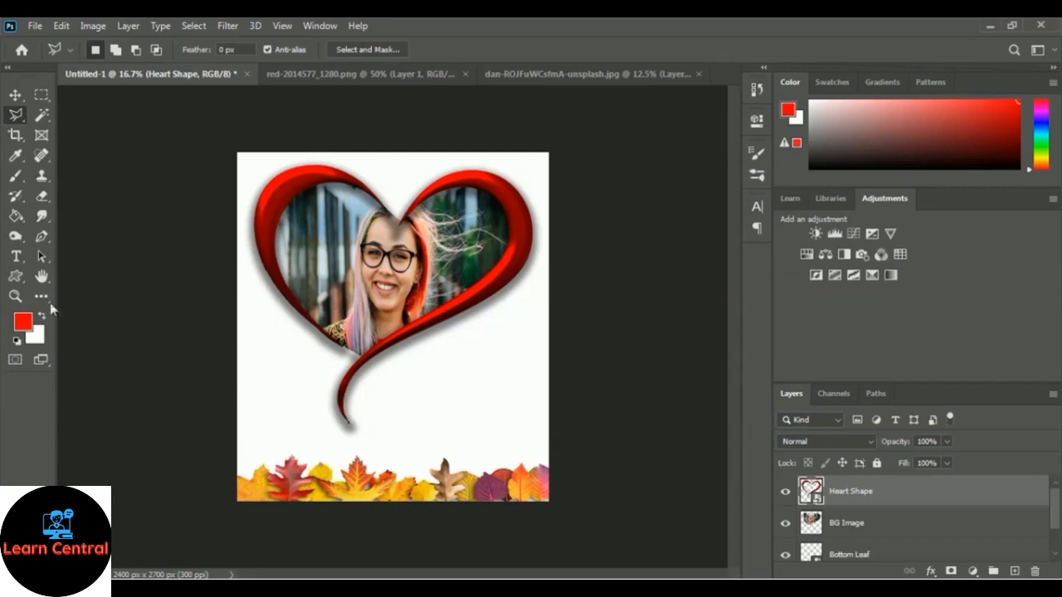
Step: Start a horizontal text layer across the heart's tail and set its font size to 48 pt
left_click(17, 258)
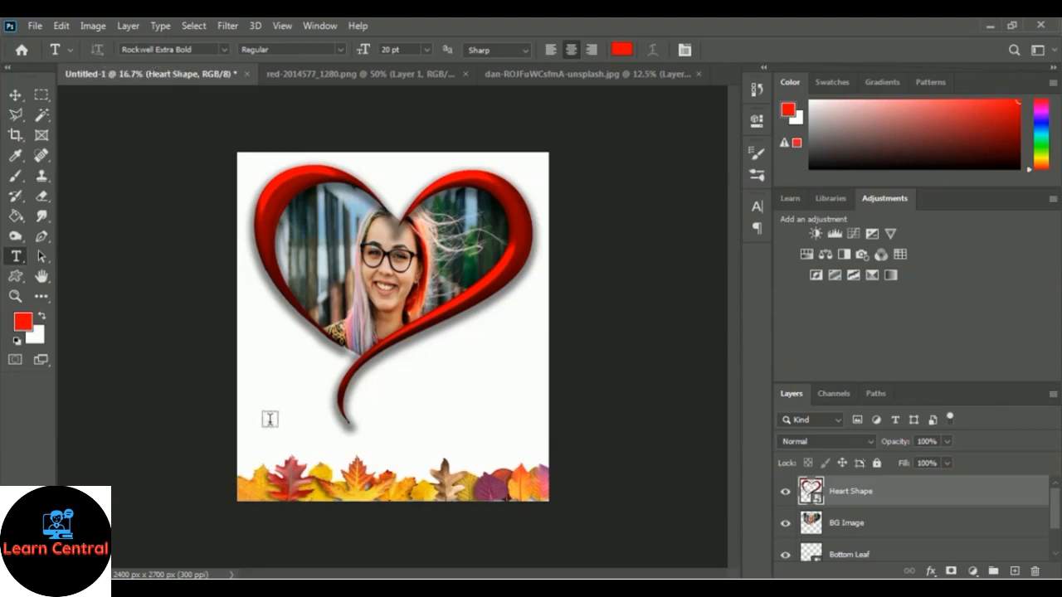
left_click(323, 387)
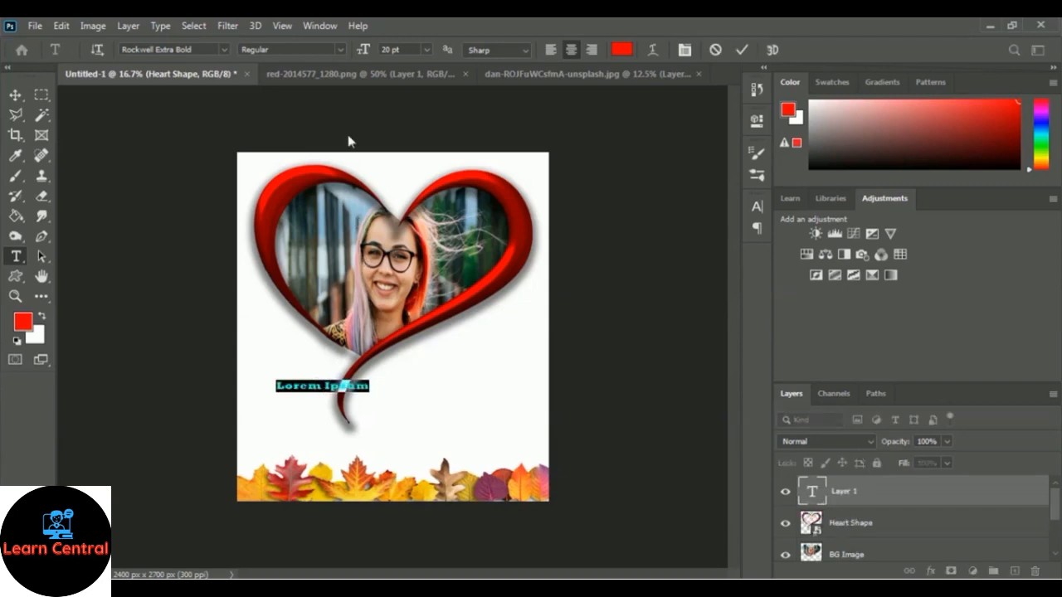
left_click(426, 50)
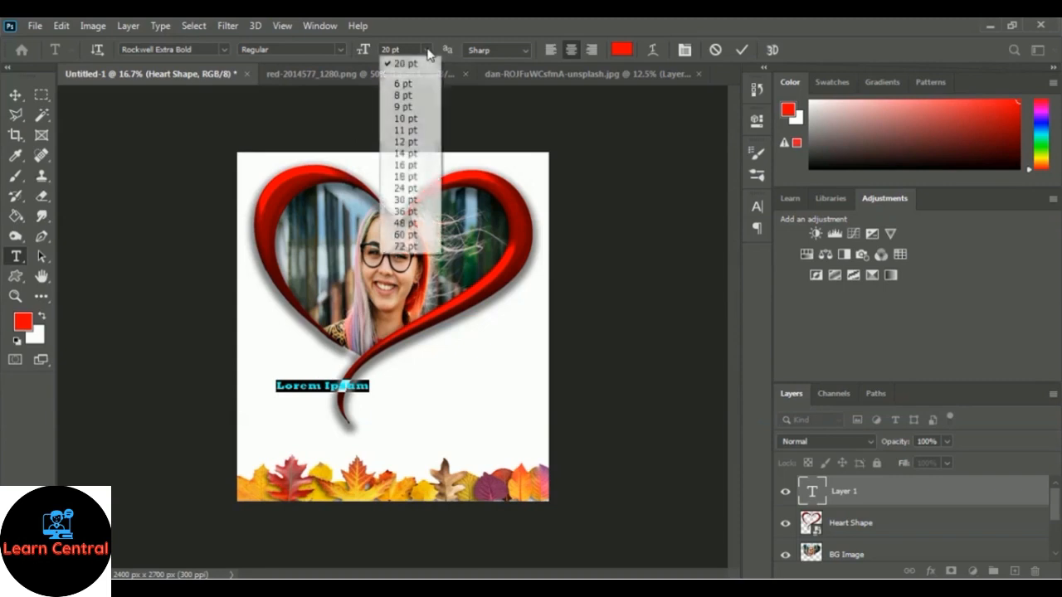
left_click(410, 201)
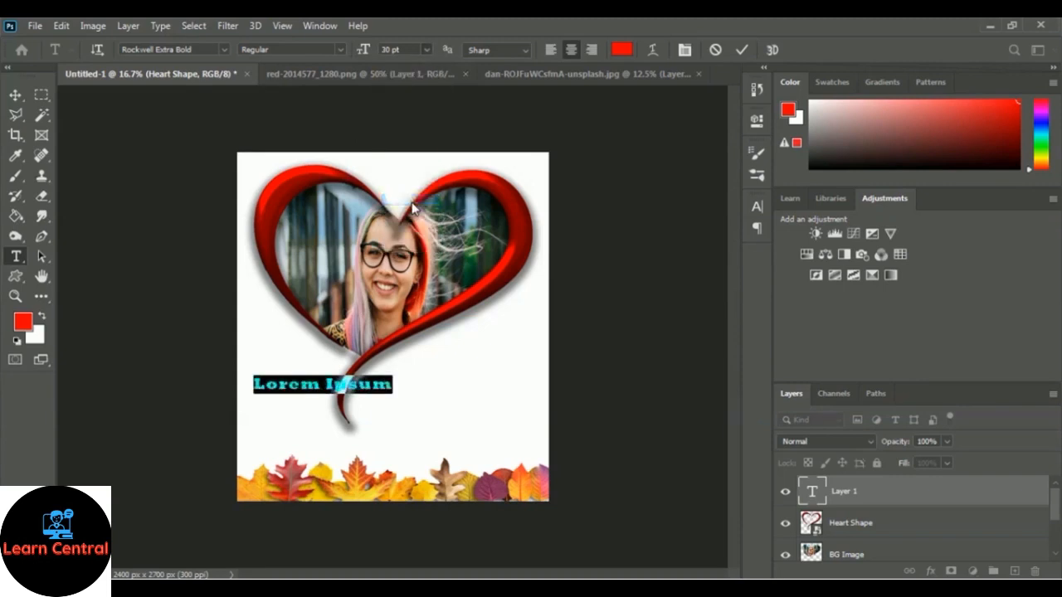
left_click(427, 52)
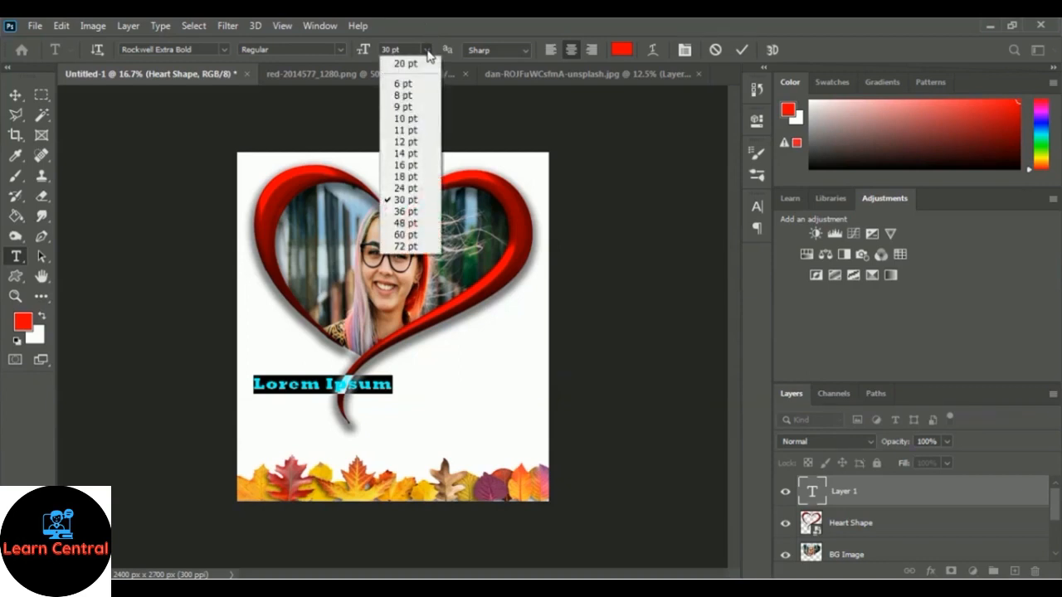
left_click(414, 223)
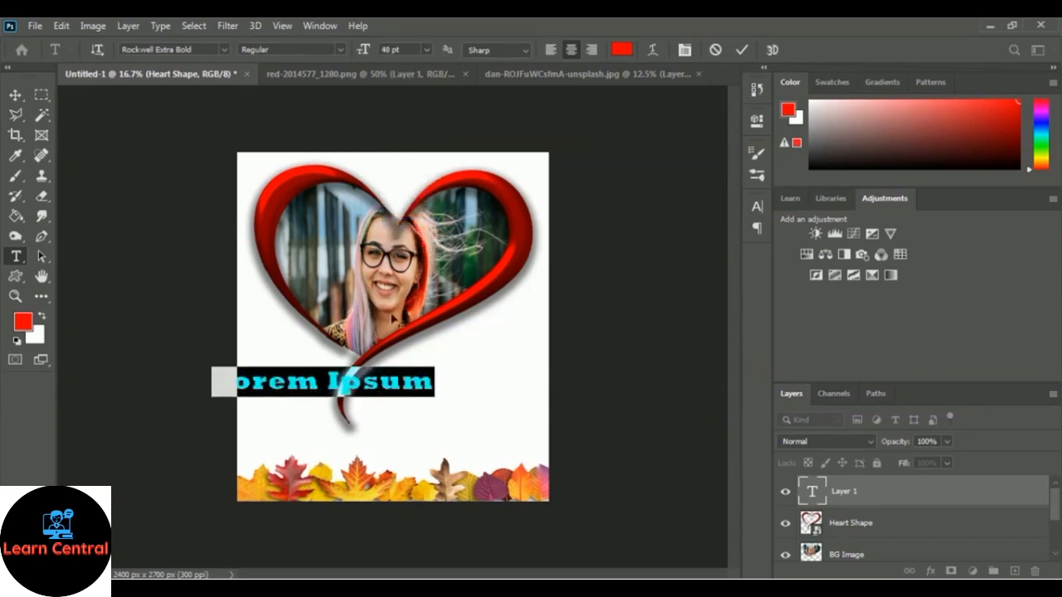
Step: Replace the placeholder text with the two-line caption "Morning Shows" / "The Day" and commit it
left_click(362, 384)
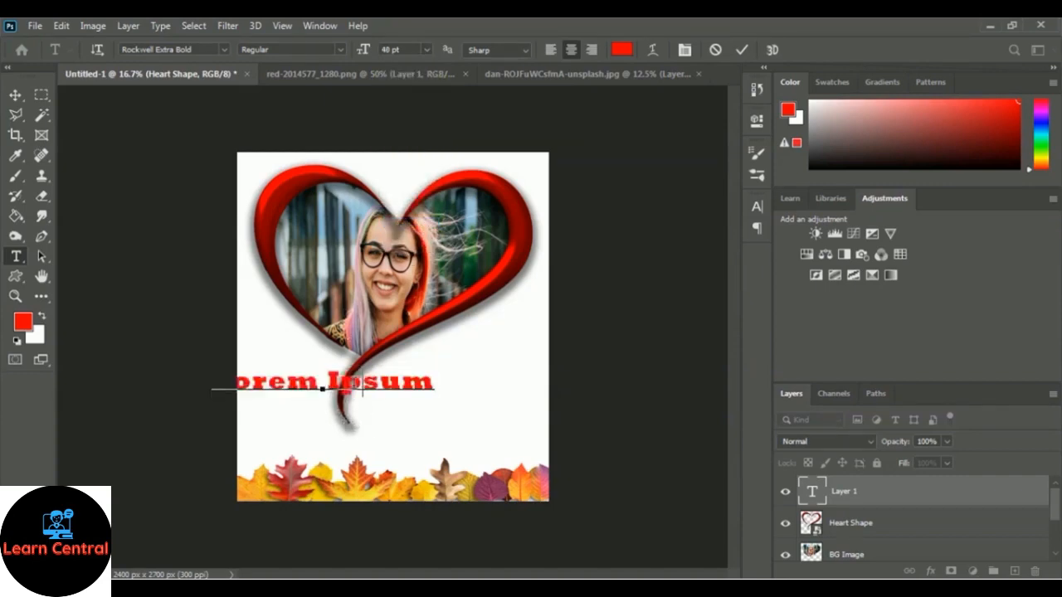
key("ctrl+a")
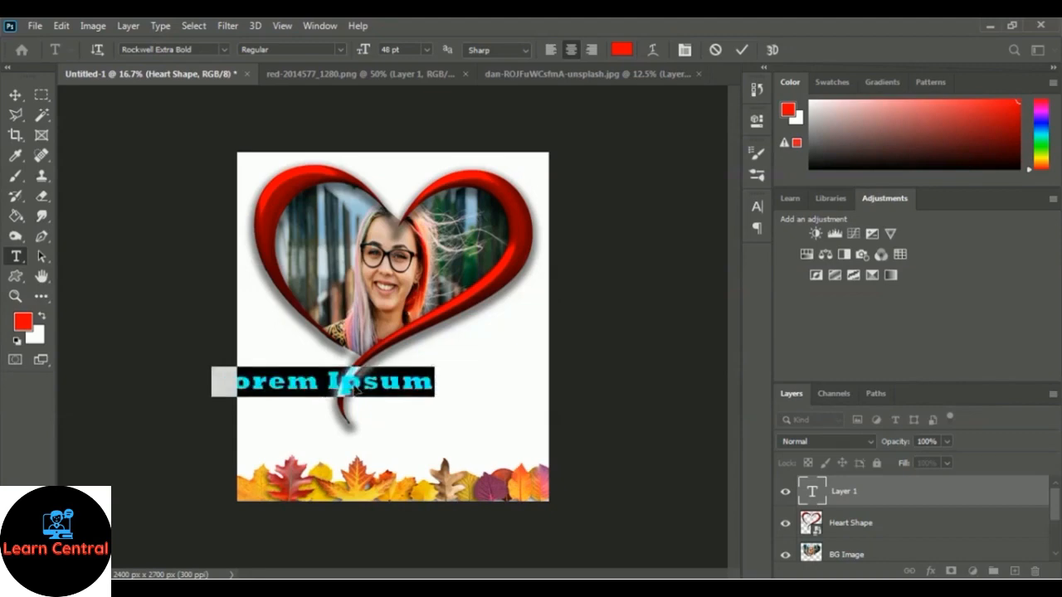
left_click(357, 388)
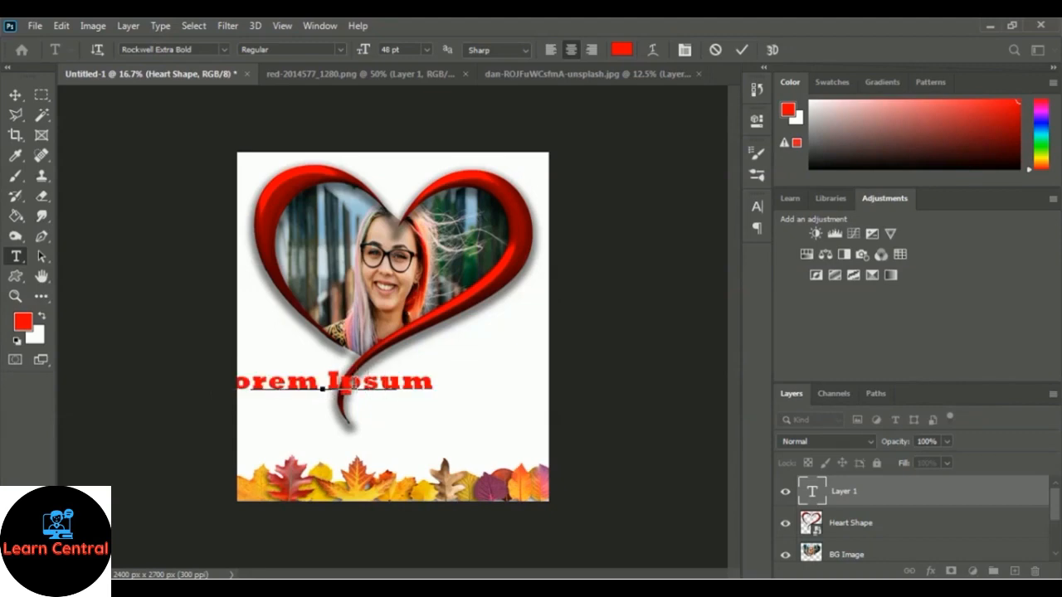
key("ctrl+a")
type("Morning Sh")
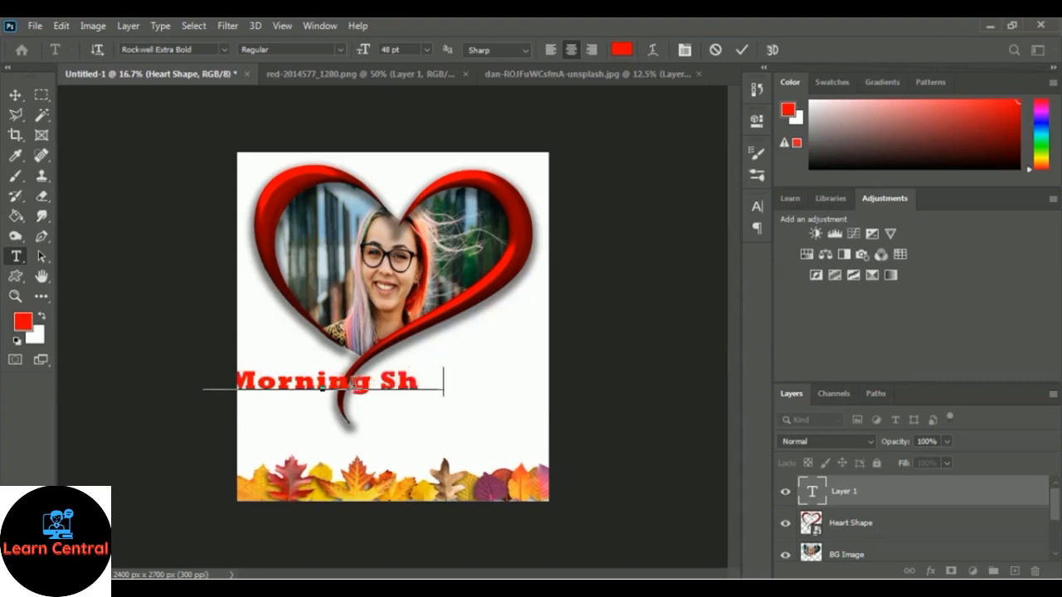
type("ows")
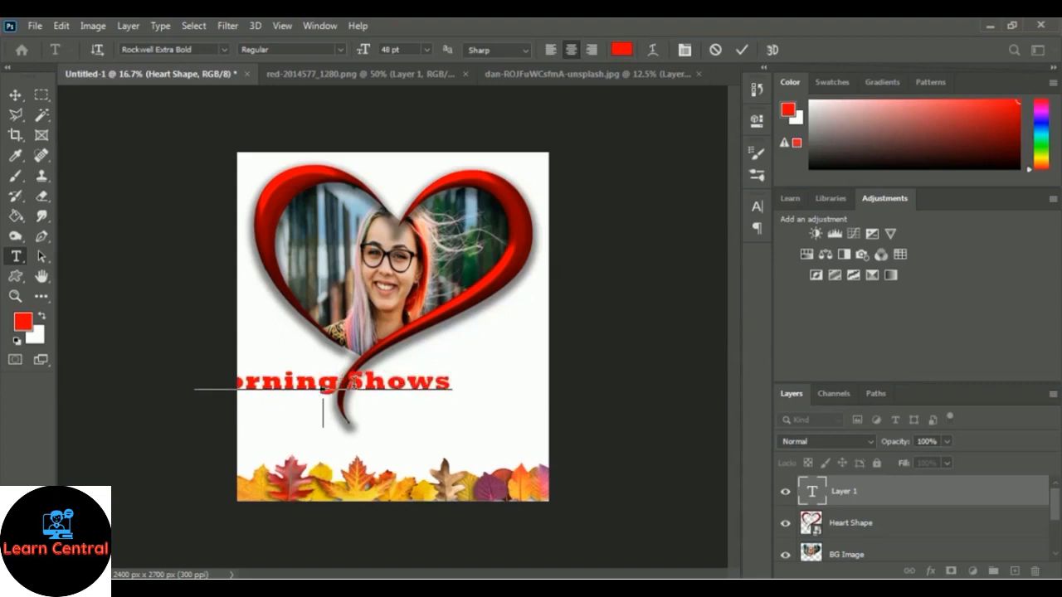
type("The D")
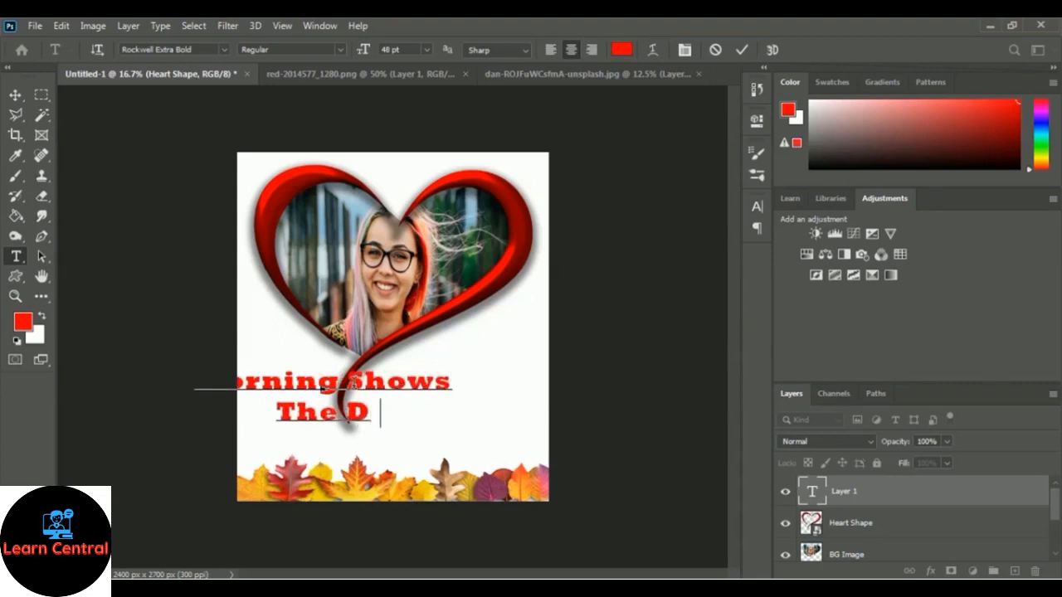
type("ay")
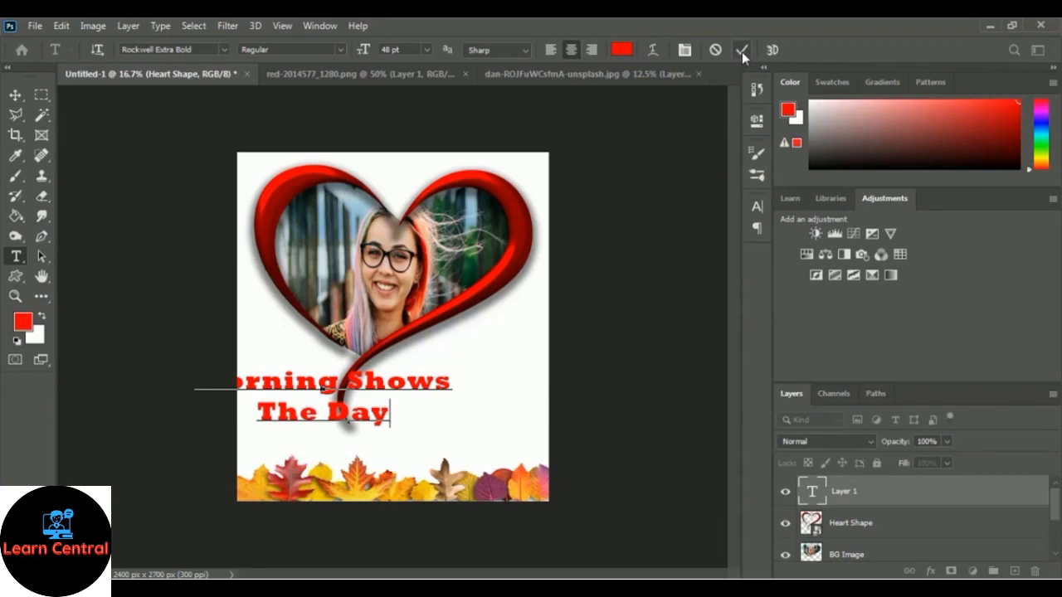
left_click(741, 52)
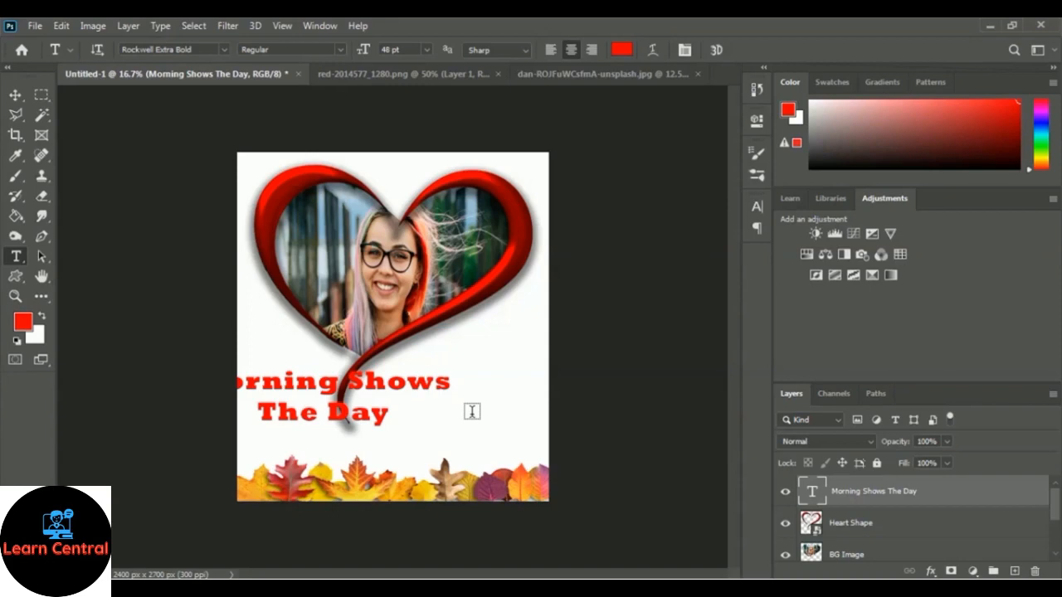
Step: Move the caption between the heart and the leaves, scaling it to about 106% width and 119% height
key("ctrl+t")
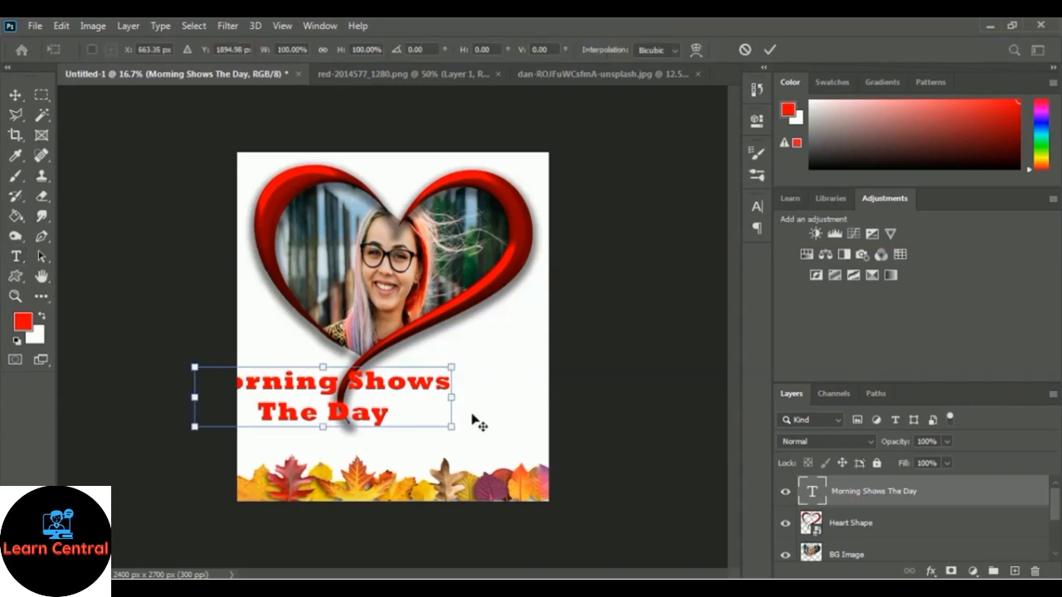
left_click_drag(398, 399, 531, 410)
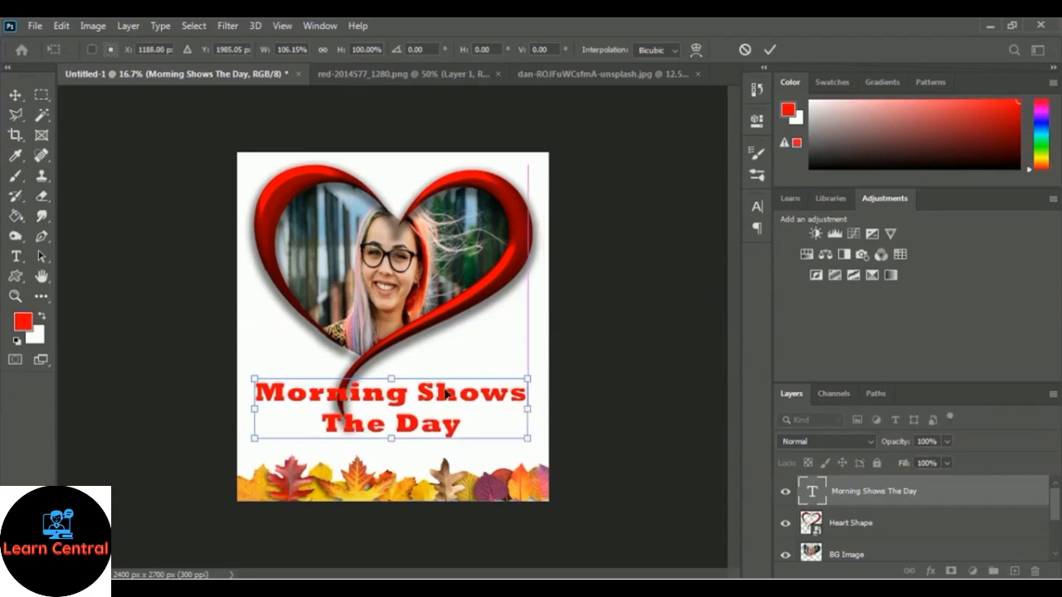
left_click_drag(430, 390, 429, 382)
left_click_drag(392, 438, 391, 466)
left_click_drag(391, 371, 391, 382)
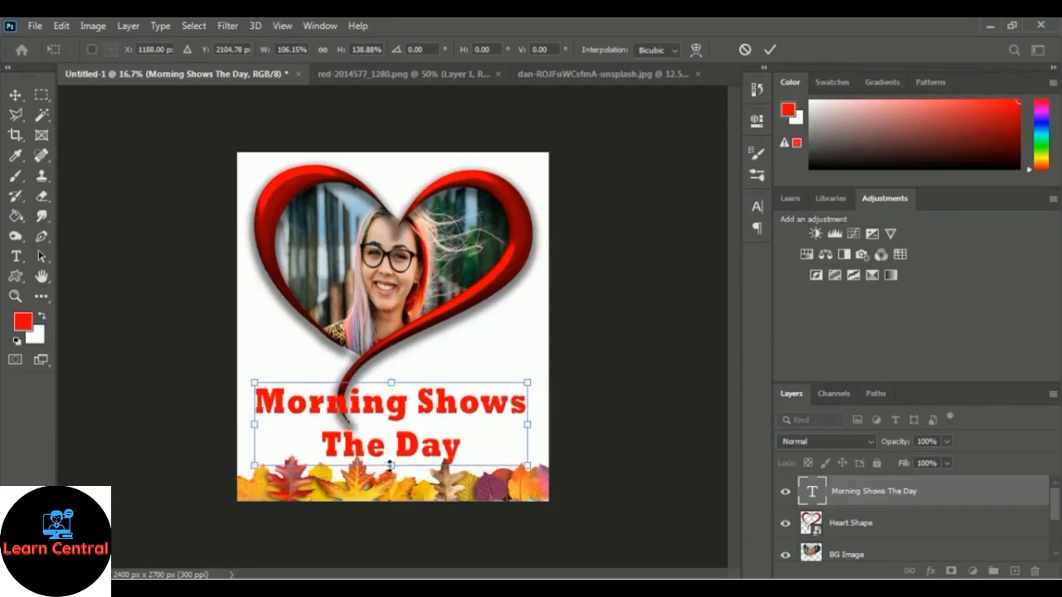
left_click_drag(388, 466, 390, 455)
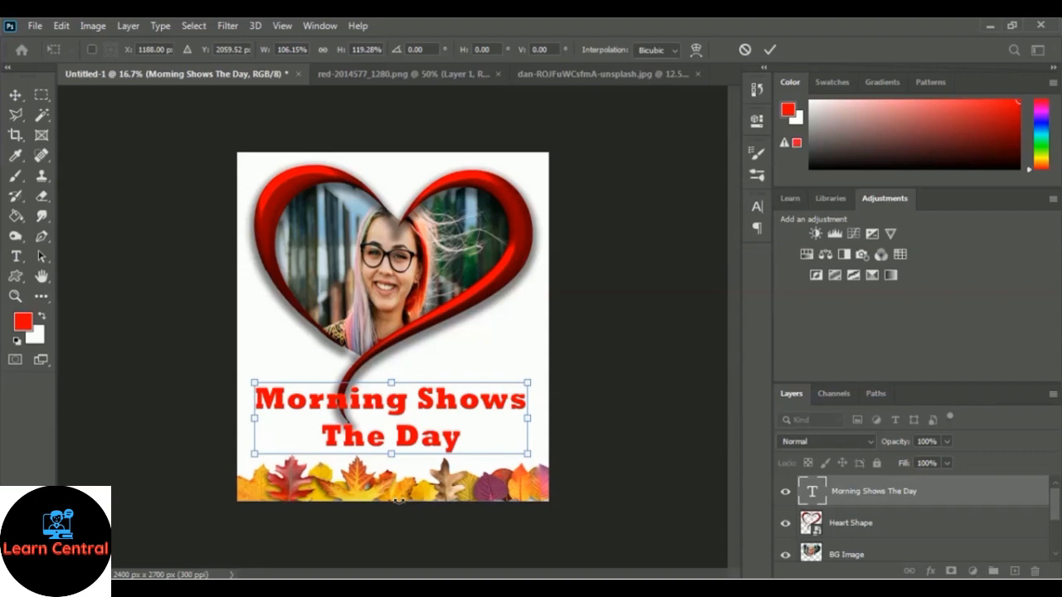
key("Return")
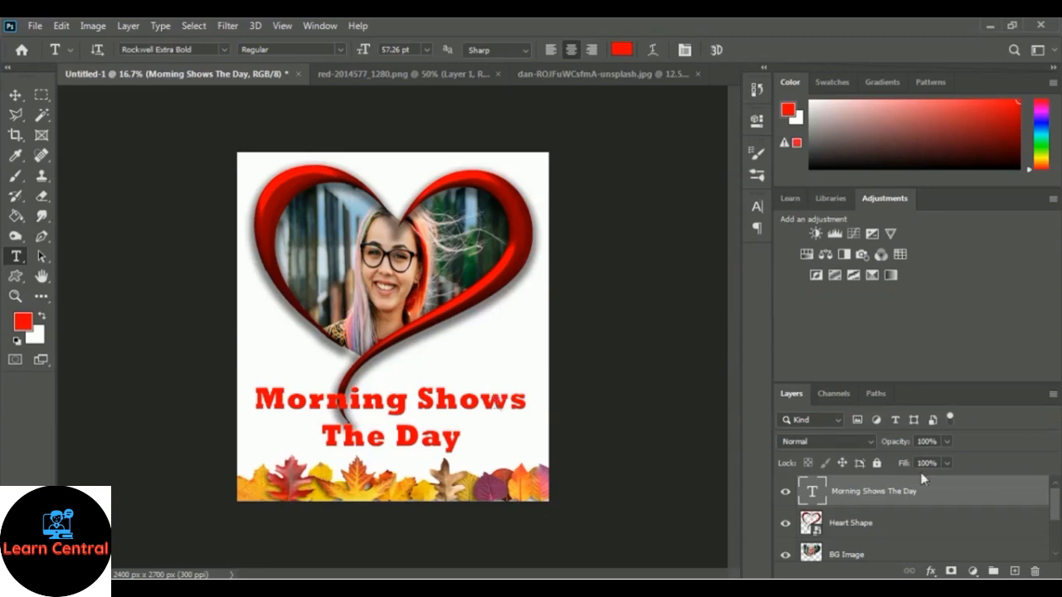
Step: Open the blending options of the Morning Shows The Day layer and enable a gradient overlay
right_click(877, 498)
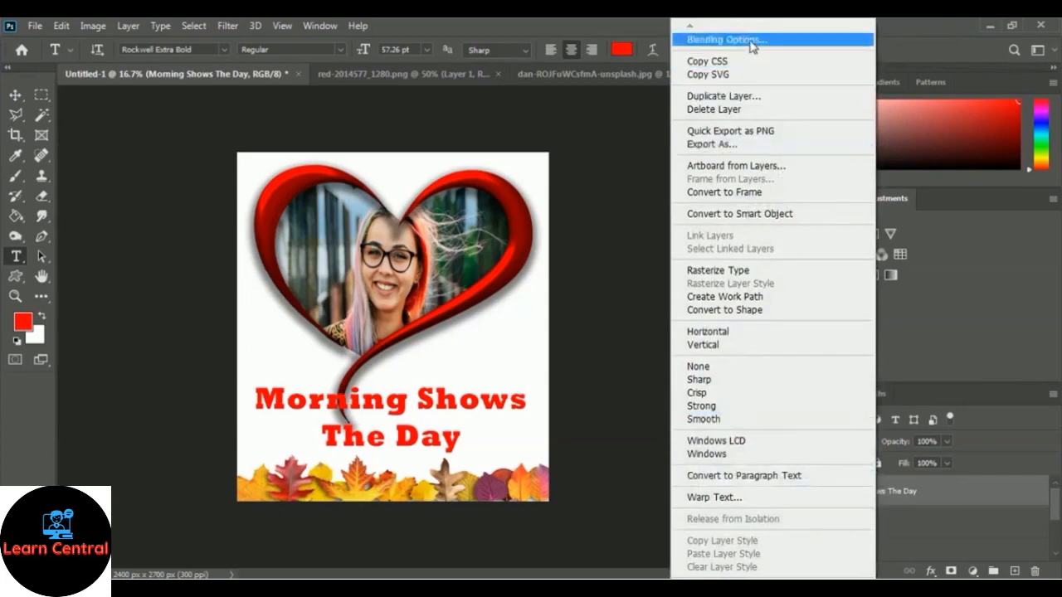
left_click(824, 38)
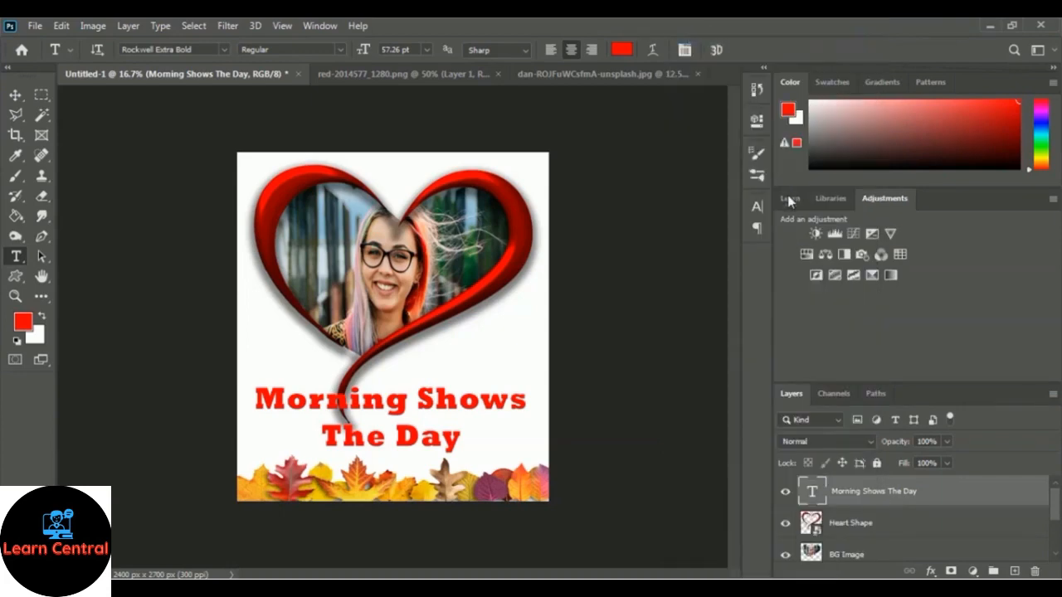
left_click_drag(487, 89, 662, 75)
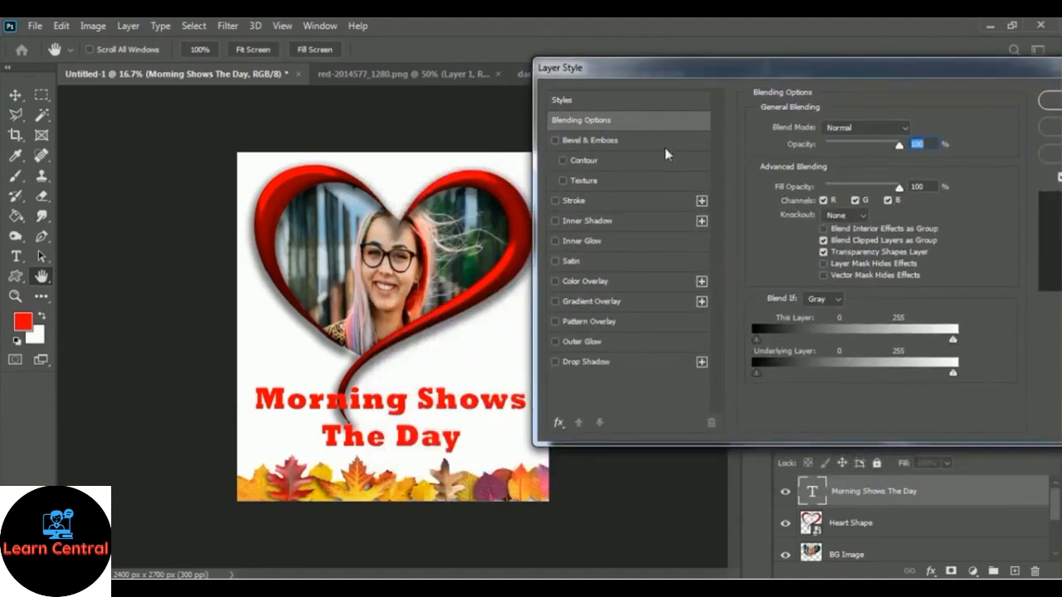
left_click(603, 303)
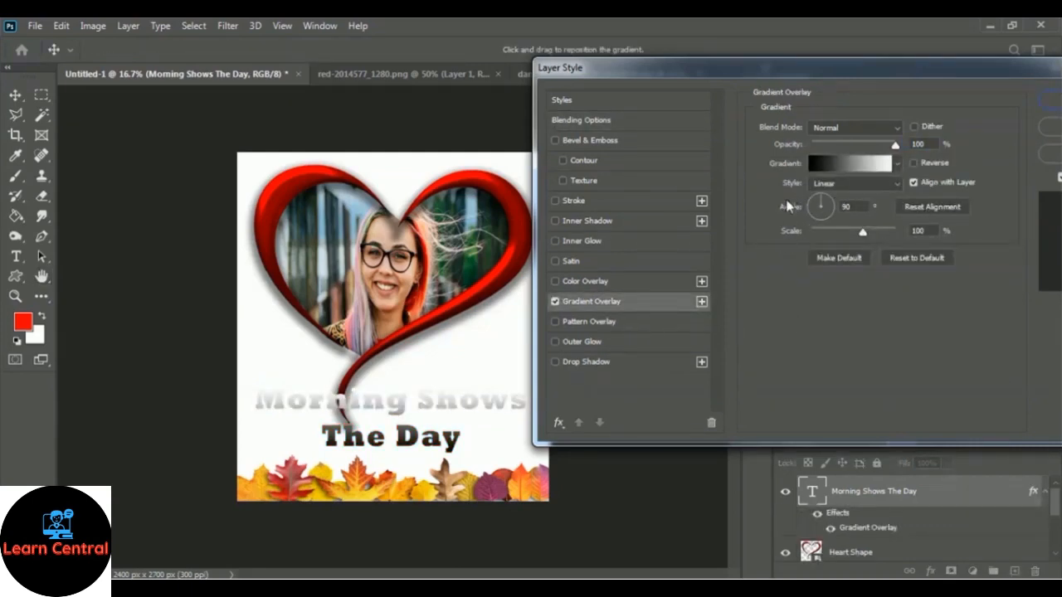
Step: Try several presets from the Greens gradient group on the caption and choose Green_31
left_click(847, 171)
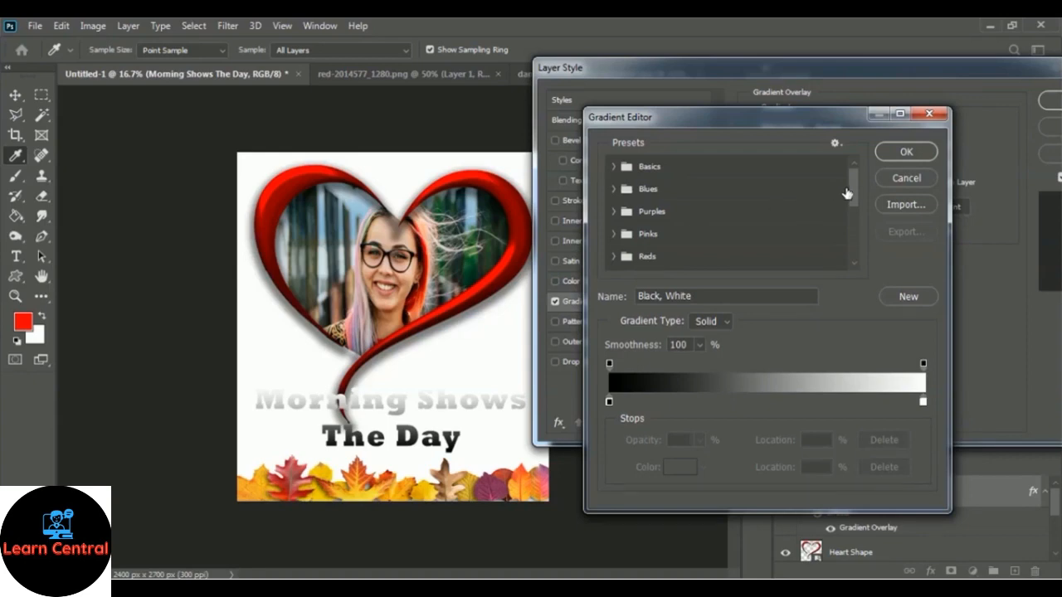
left_click_drag(854, 186, 857, 215)
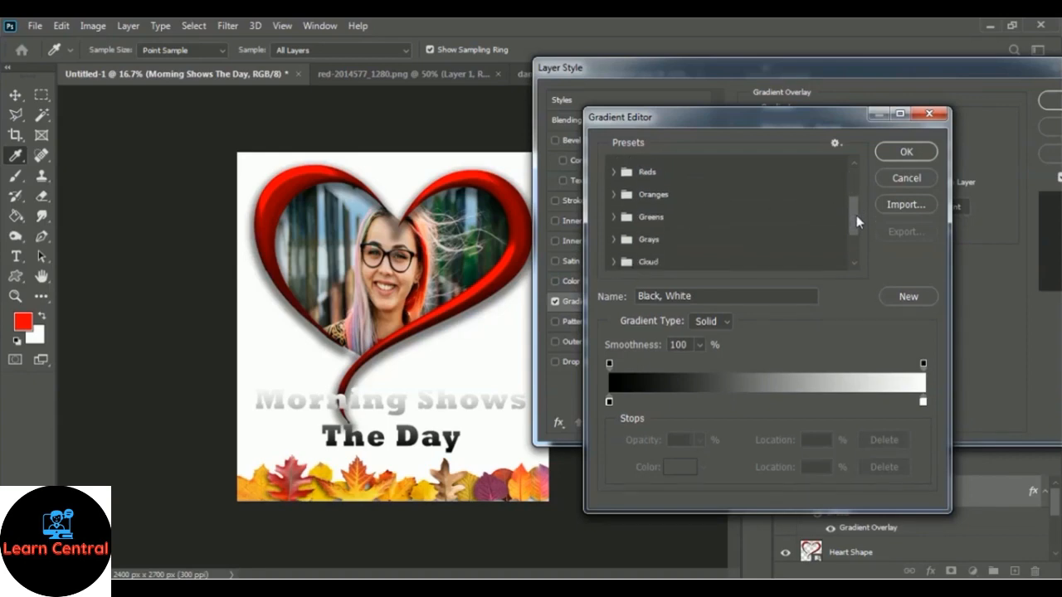
left_click(615, 218)
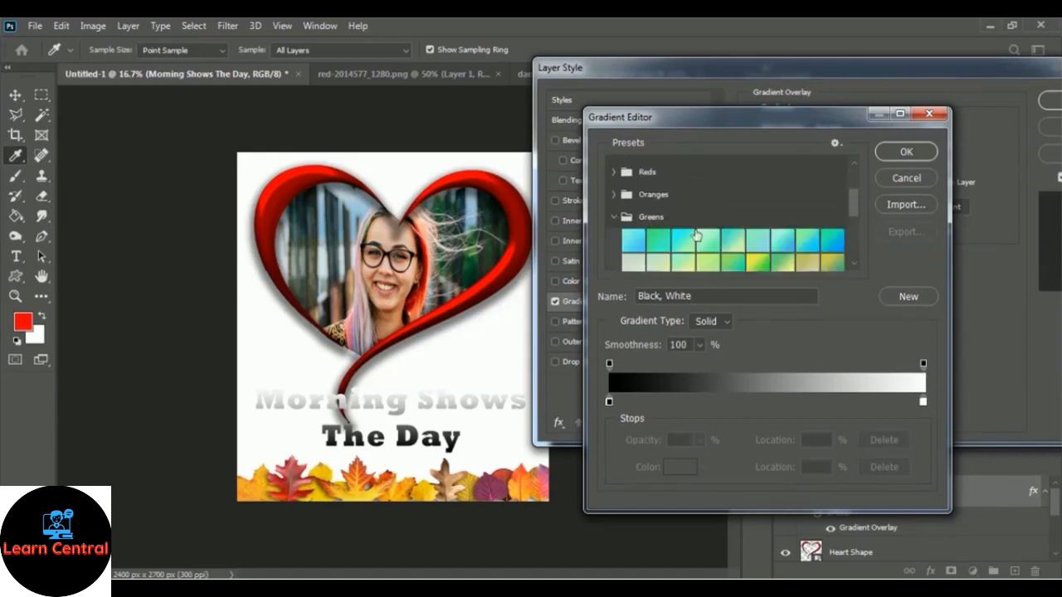
left_click_drag(853, 210, 857, 227)
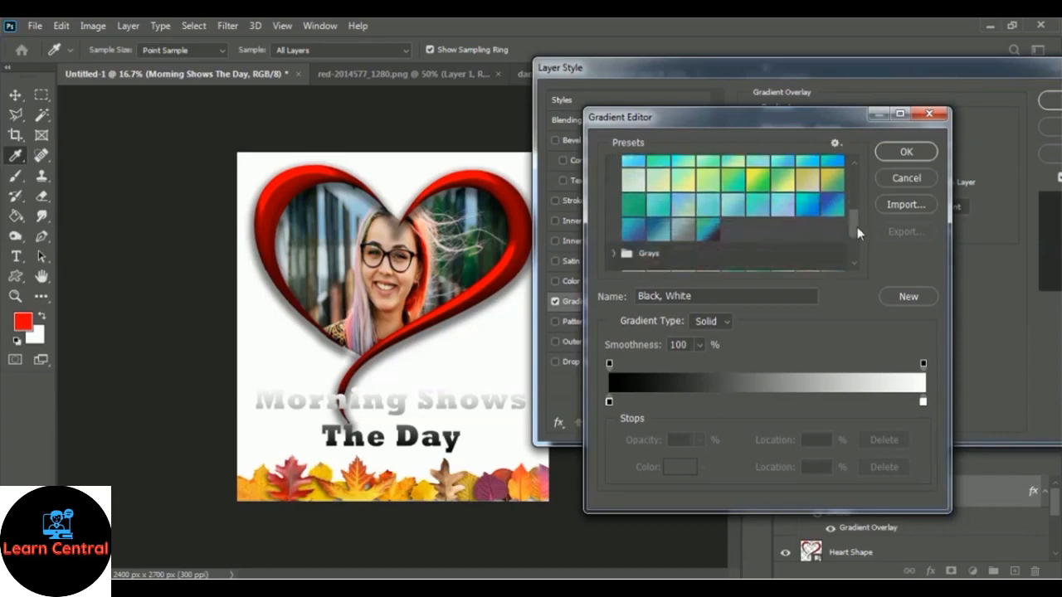
left_click(656, 207)
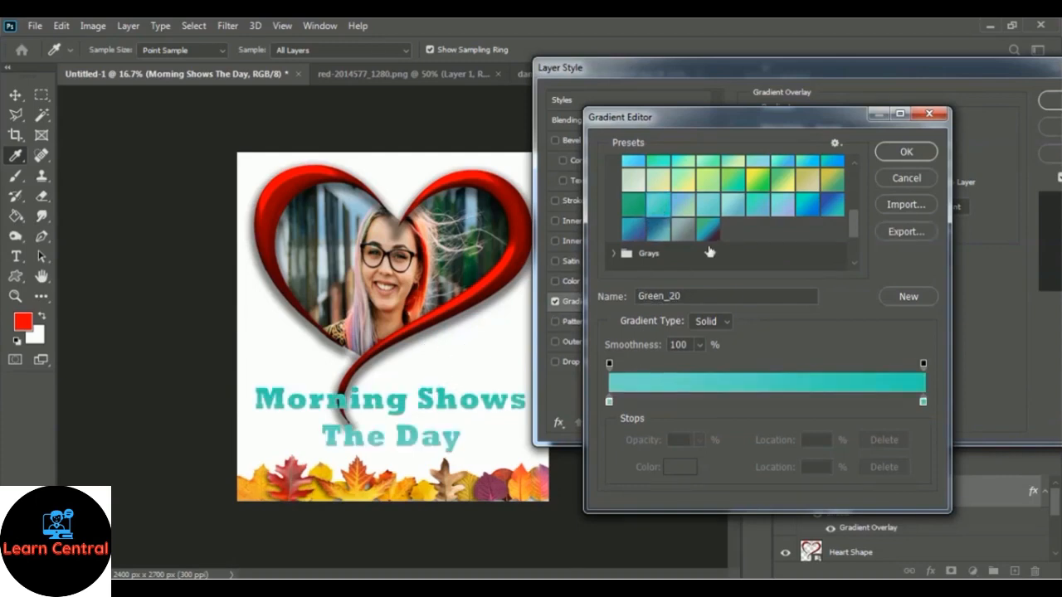
left_click(707, 206)
left_click(758, 207)
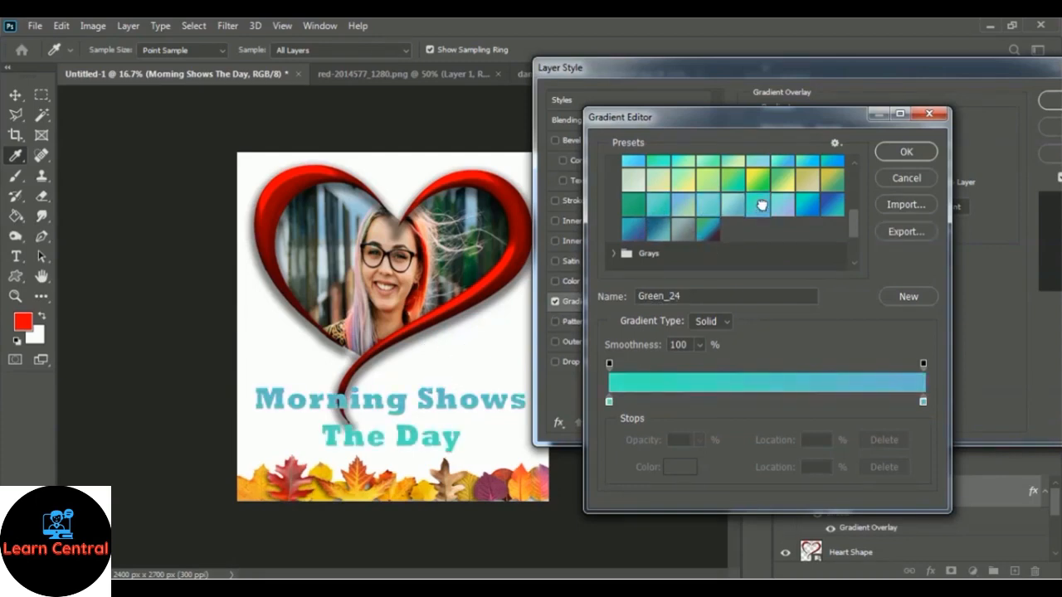
left_click(800, 209)
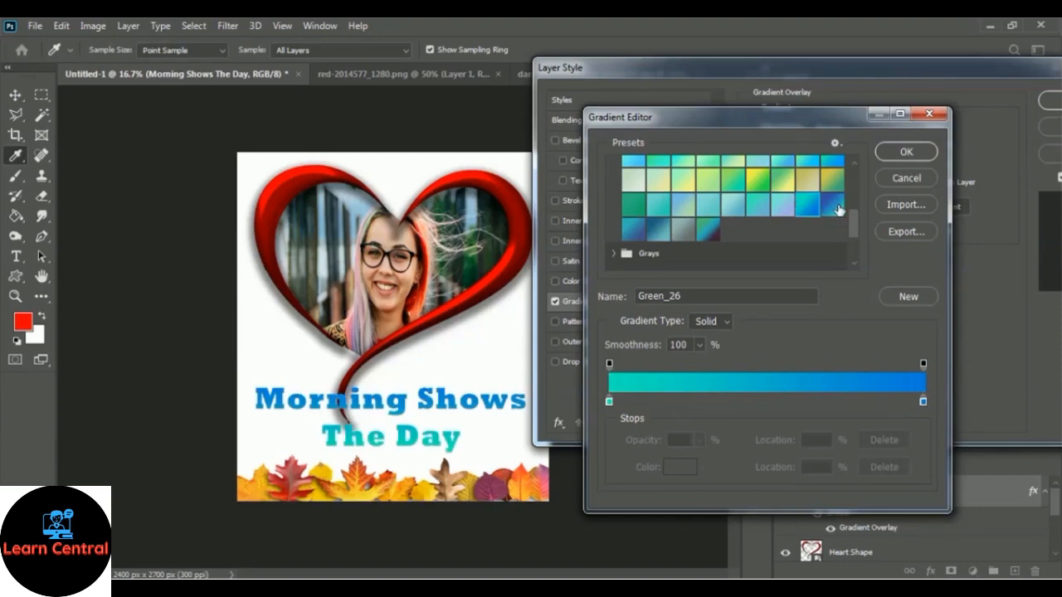
left_click(836, 205)
left_click(634, 230)
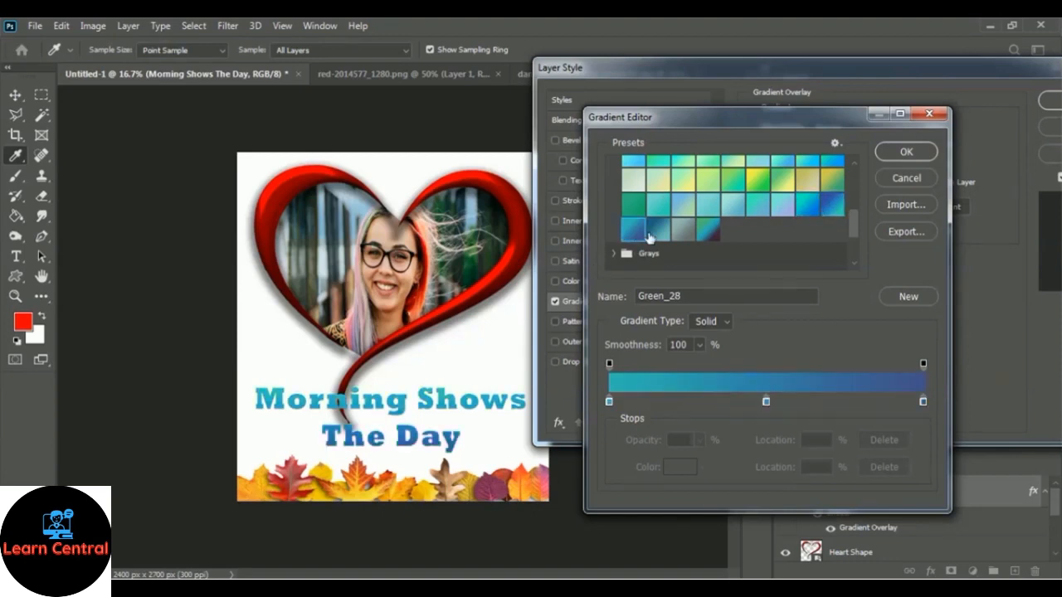
left_click(658, 230)
left_click(682, 235)
left_click(704, 230)
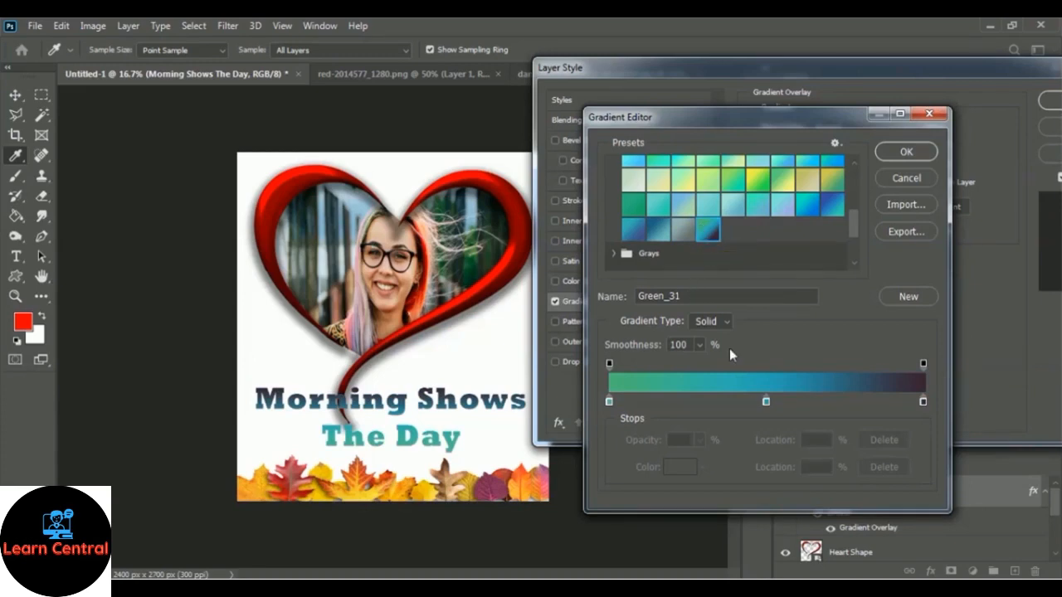
Step: Shift the gradient's middle blue colour stop to 77% and apply the gradient overlay to the caption
mouse_move(922, 403)
left_mouse_down()
mouse_move(899, 404)
mouse_move(935, 407)
left_mouse_up()
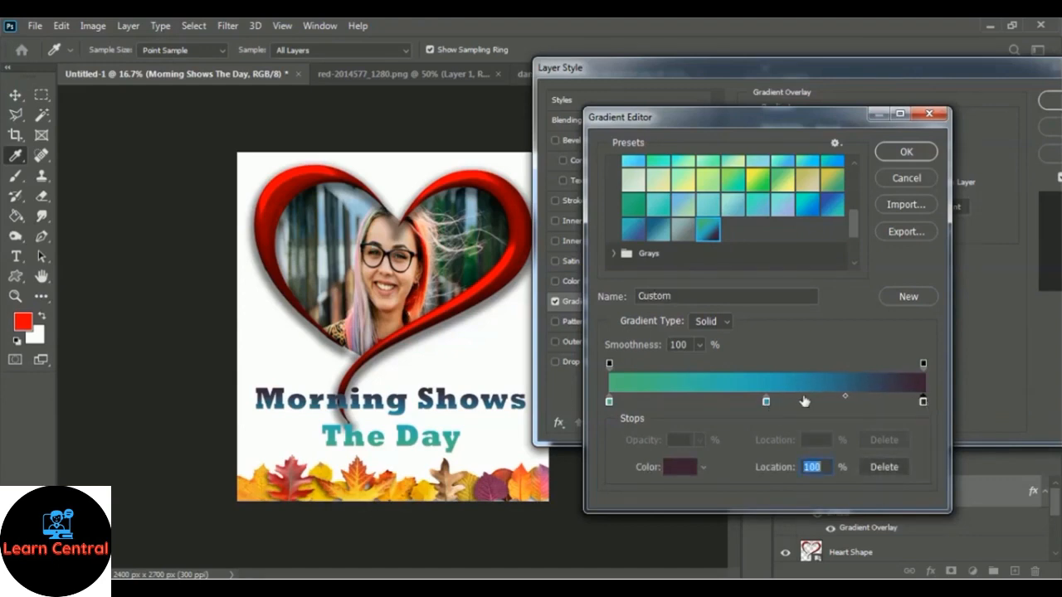
left_click_drag(767, 402, 854, 403)
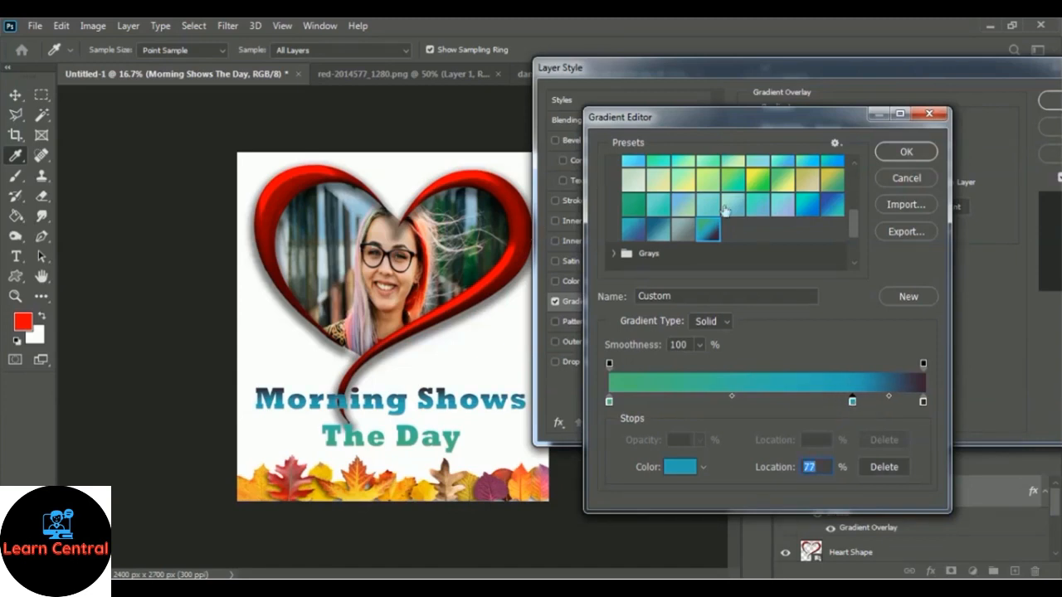
left_click(906, 152)
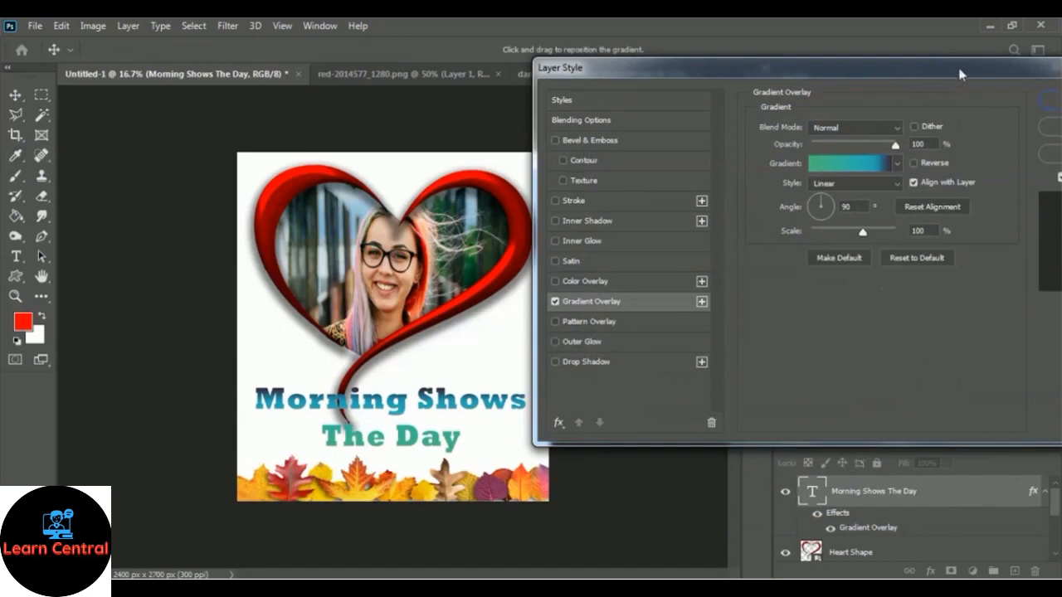
left_click_drag(960, 75, 765, 74)
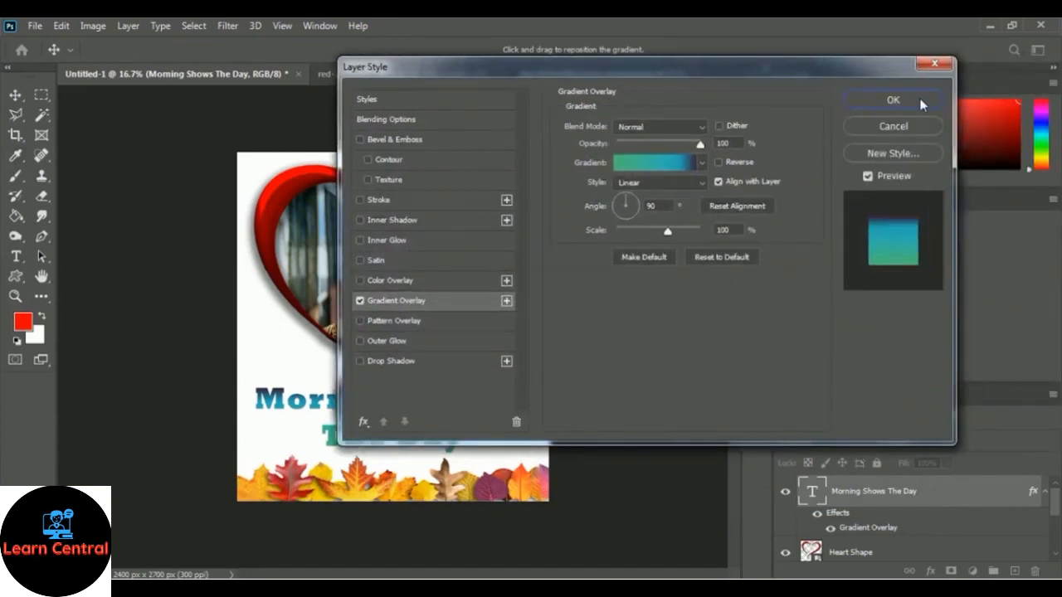
left_click(892, 100)
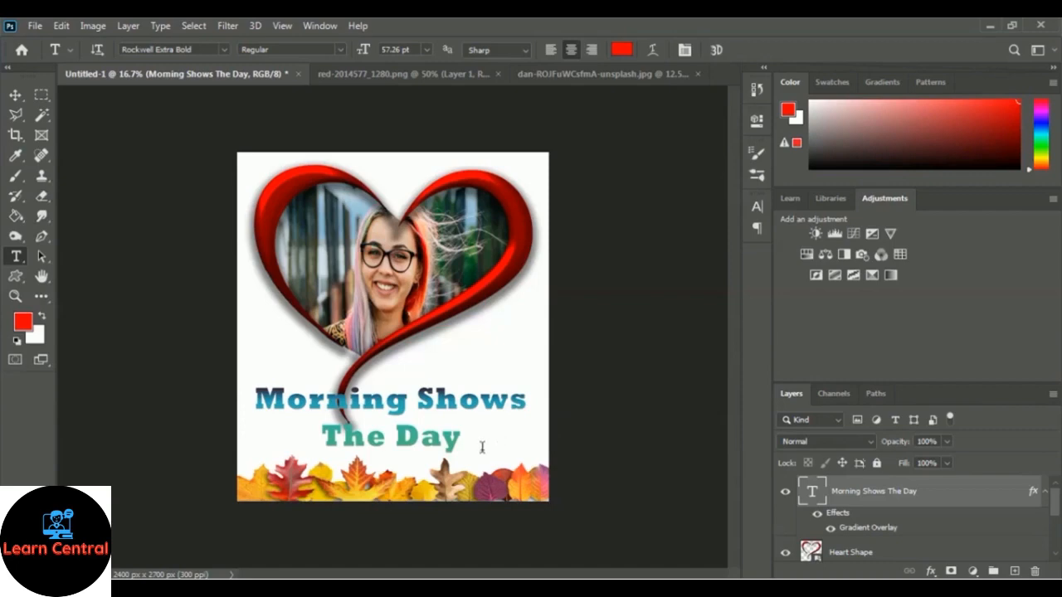
Step: Add an 18 px black outside stroke to the Morning Shows The Day caption and convert its layer to a smart object
left_click(932, 572)
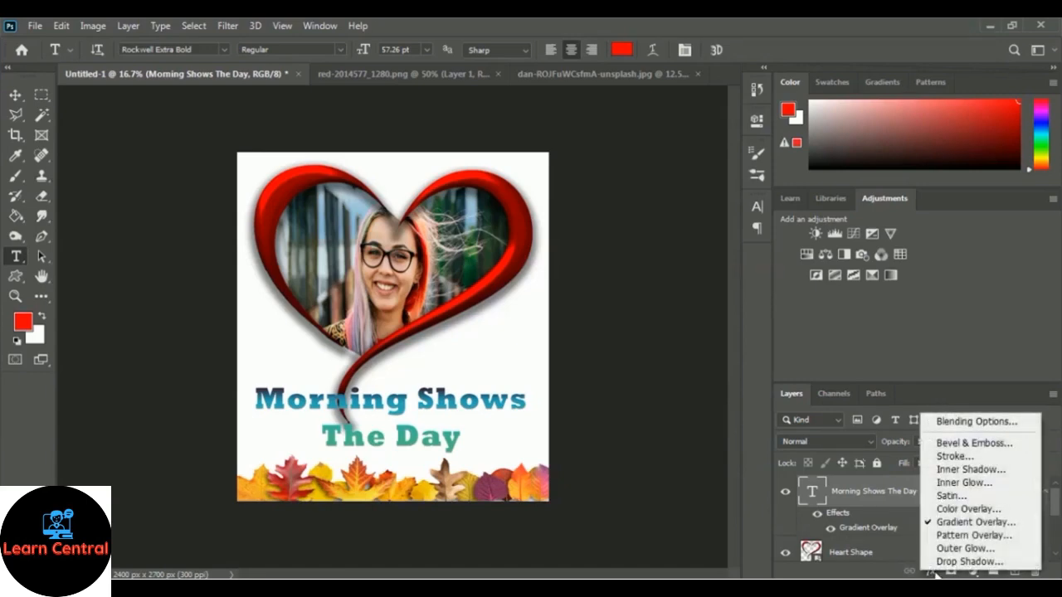
left_click(955, 457)
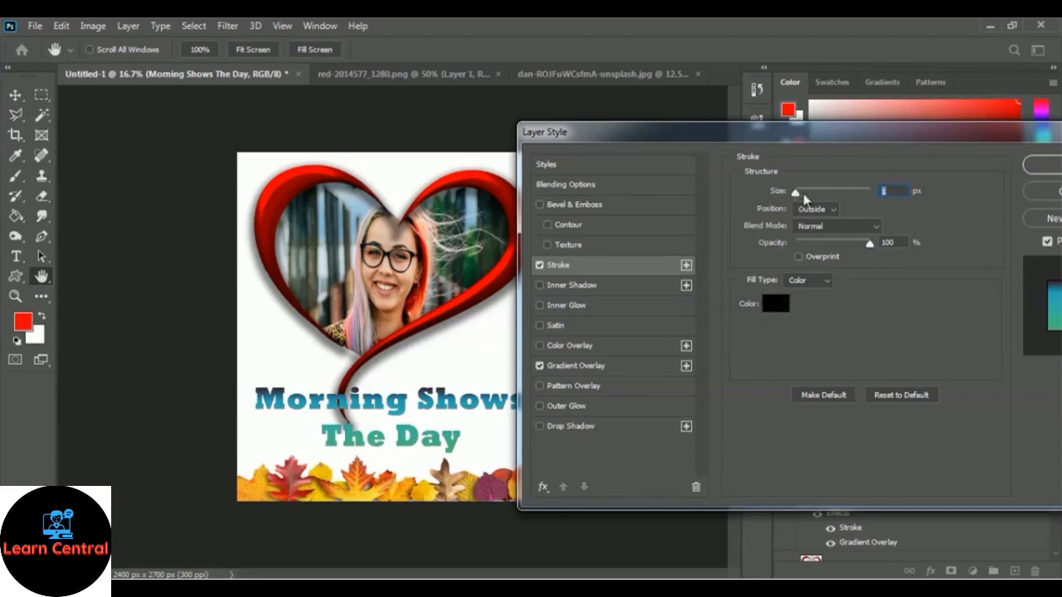
left_click_drag(795, 192, 803, 196)
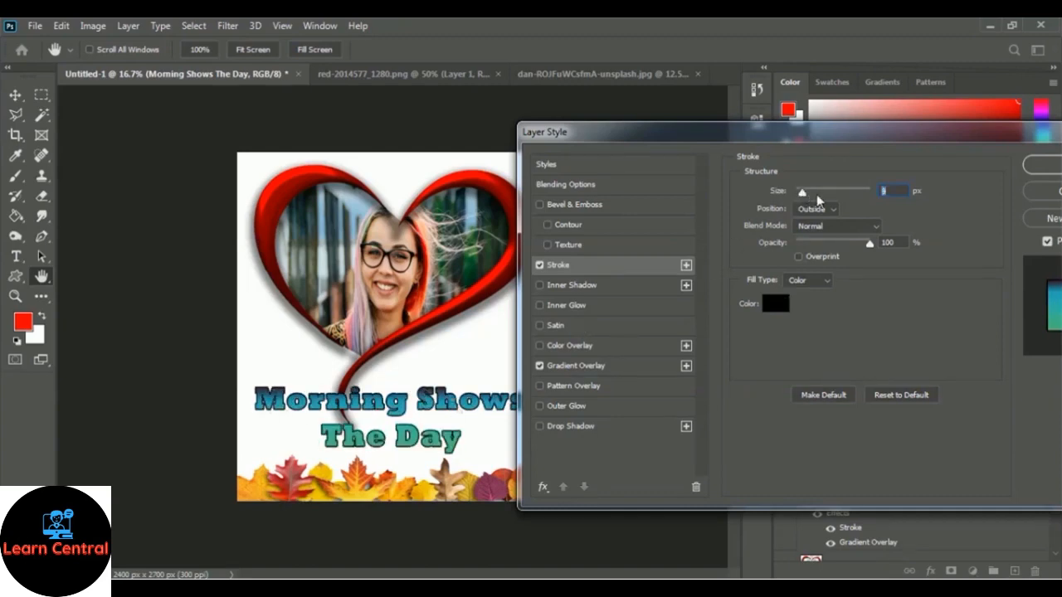
left_click_drag(803, 194, 813, 195)
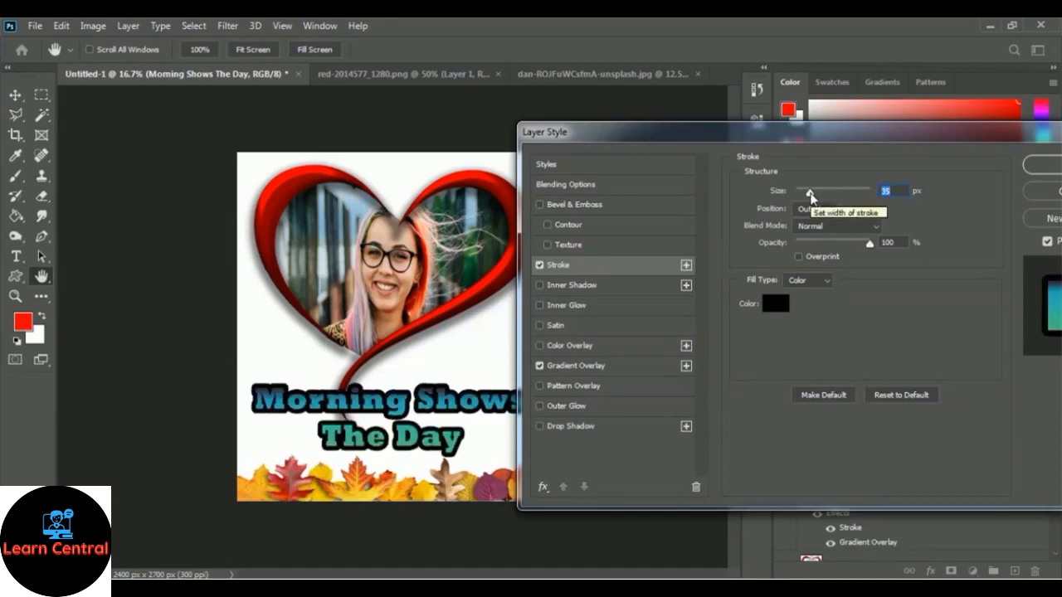
left_click_drag(812, 194, 807, 196)
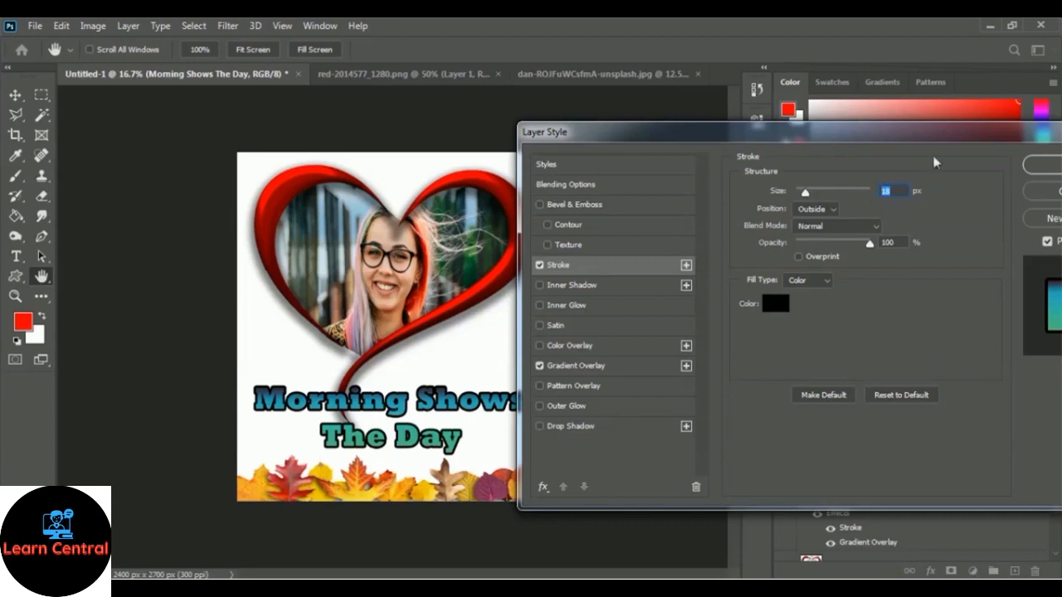
left_click_drag(940, 139, 769, 158)
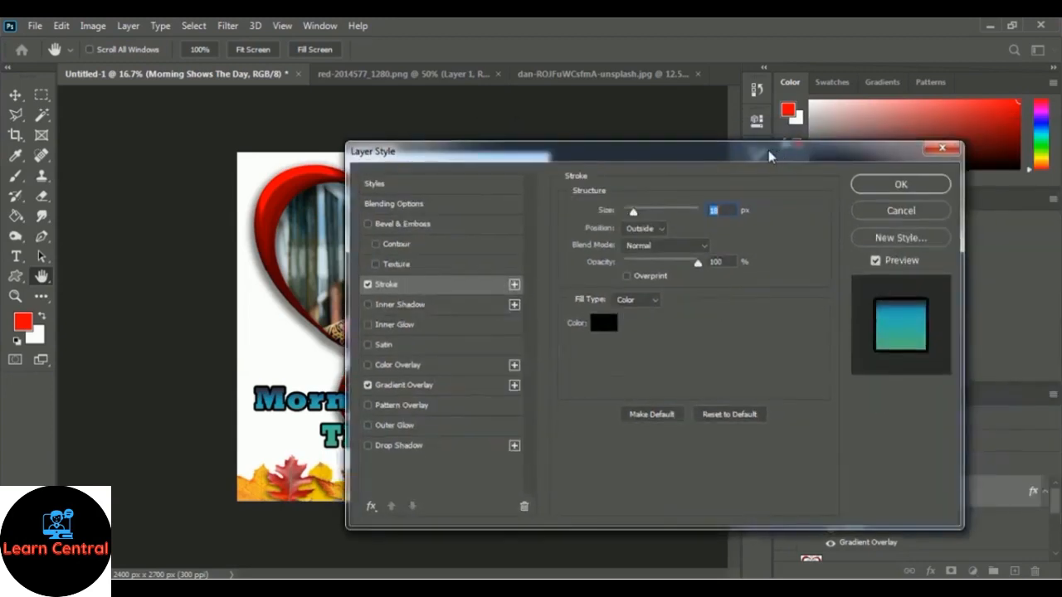
left_click(924, 188)
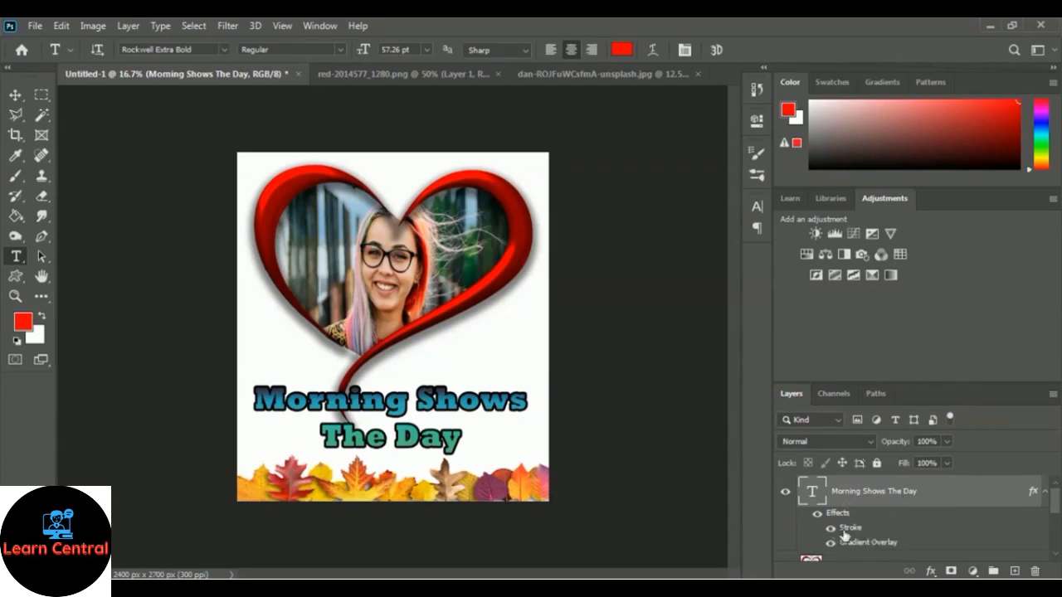
right_click(888, 495)
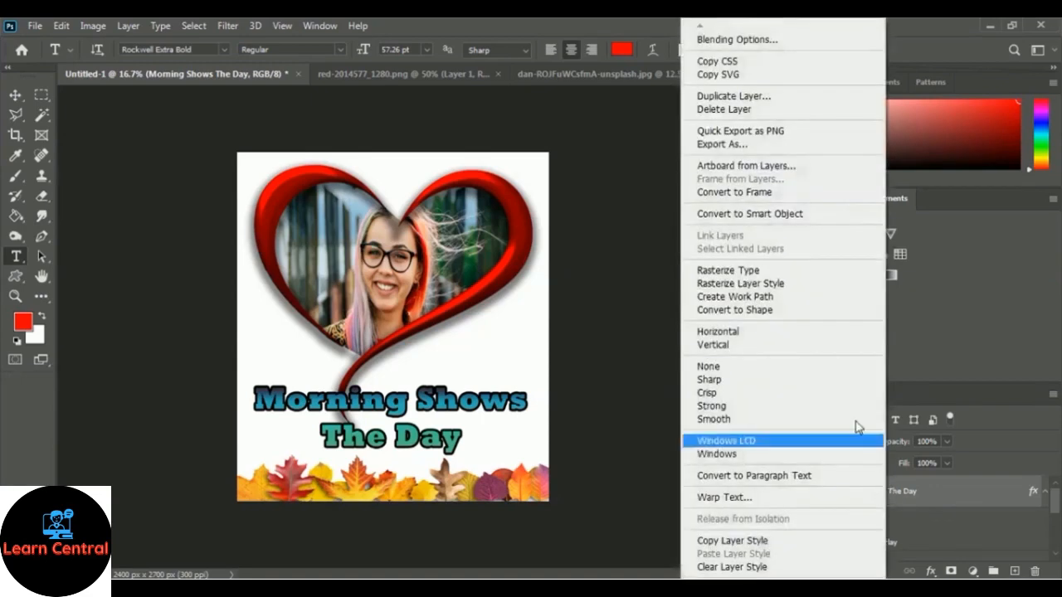
left_click(808, 215)
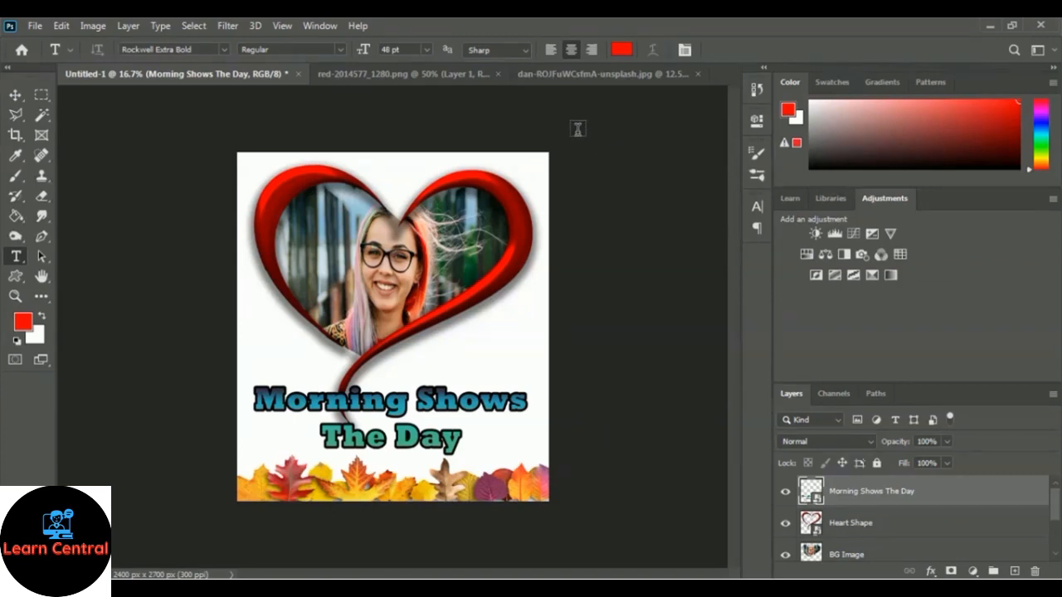
Step: Close the red-2014577_1280.png heart document and the portrait photo document without saving their changes
left_click(484, 77)
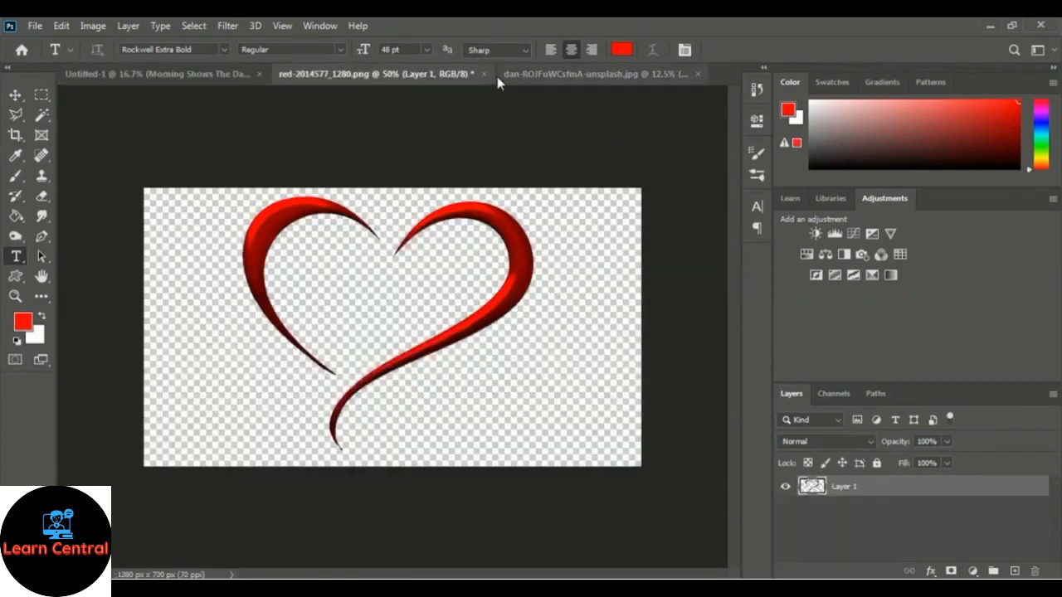
left_click(483, 72)
left_click(526, 243)
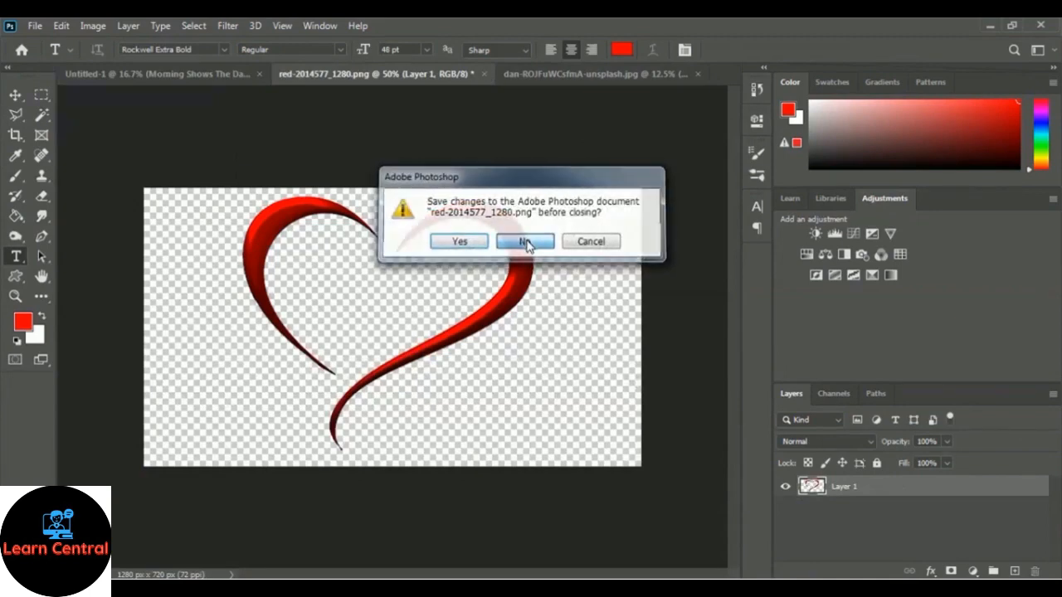
left_click(516, 77)
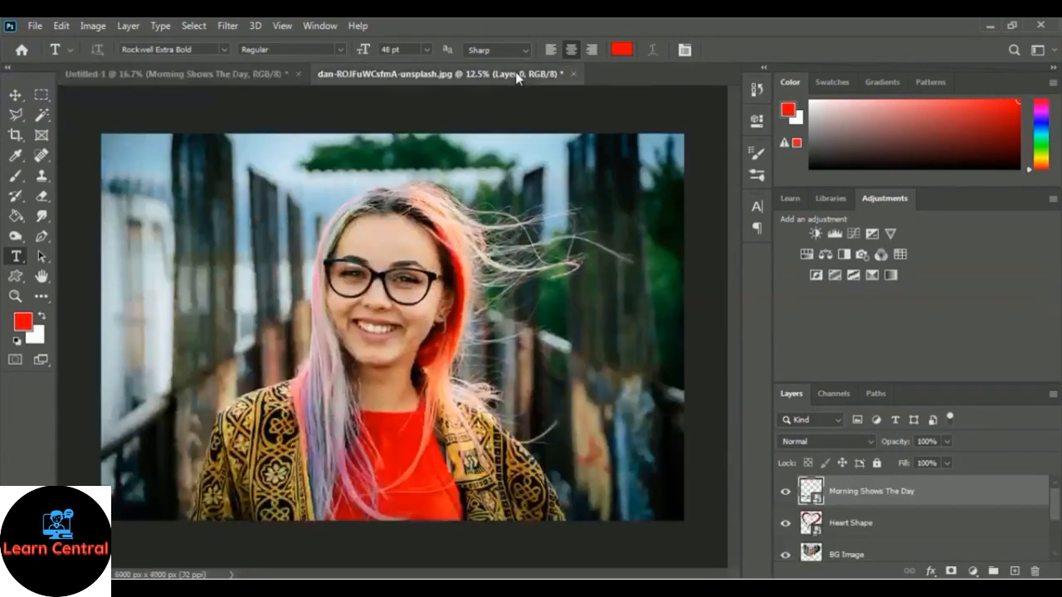
left_click(572, 74)
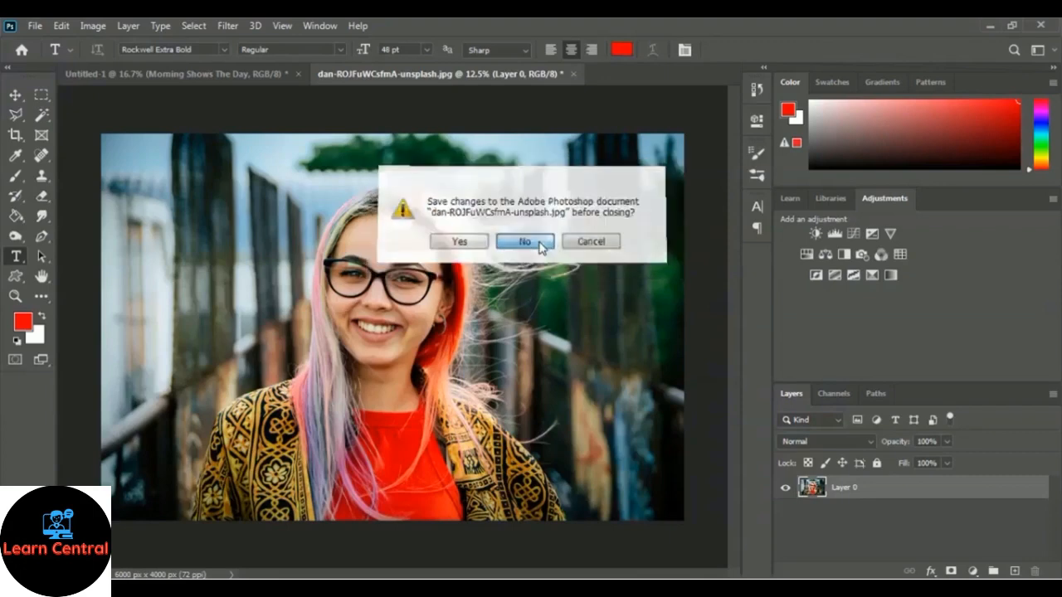
left_click(525, 241)
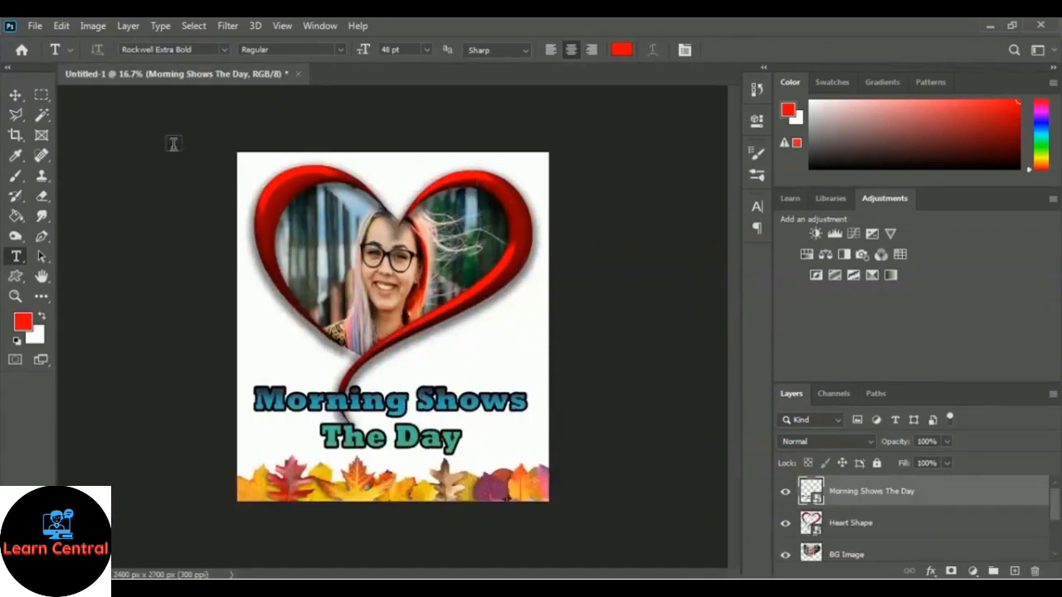
Step: Open the Blue Mug PSD from the Mockup folder inside 07 Mug Design
left_click(39, 28)
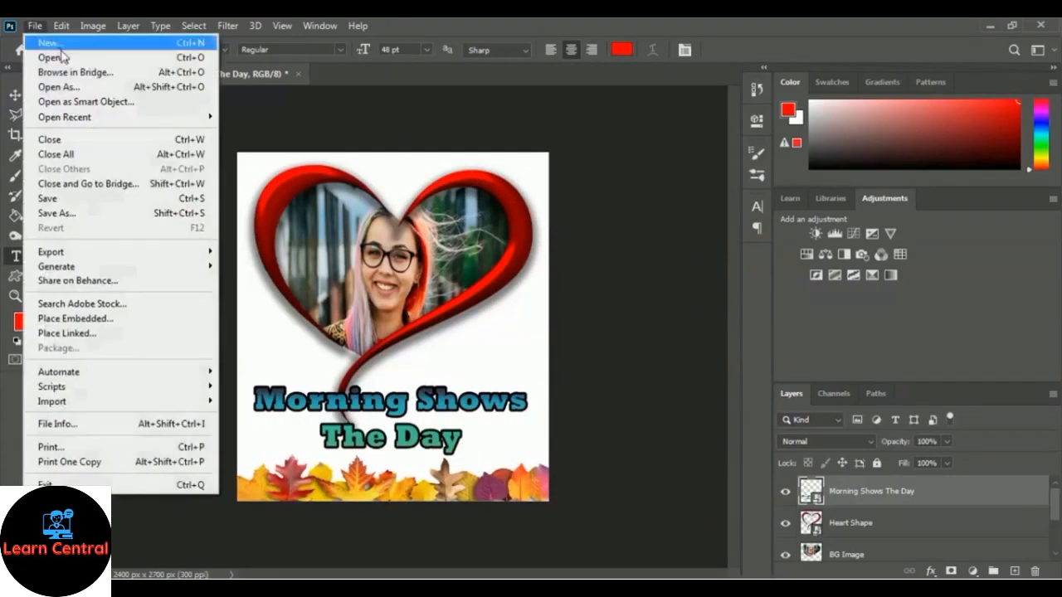
left_click(68, 58)
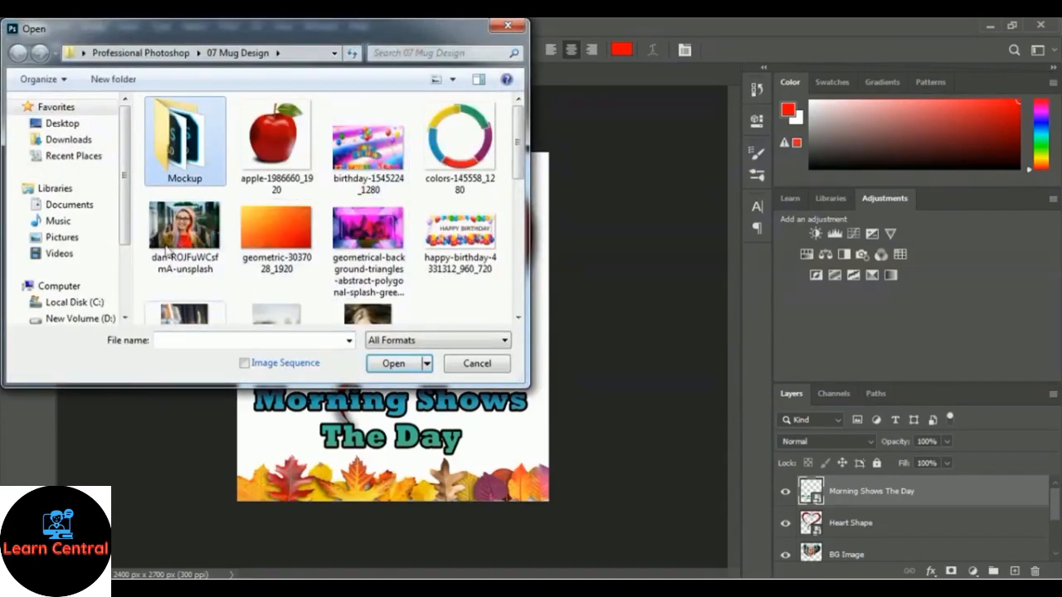
left_click(383, 366)
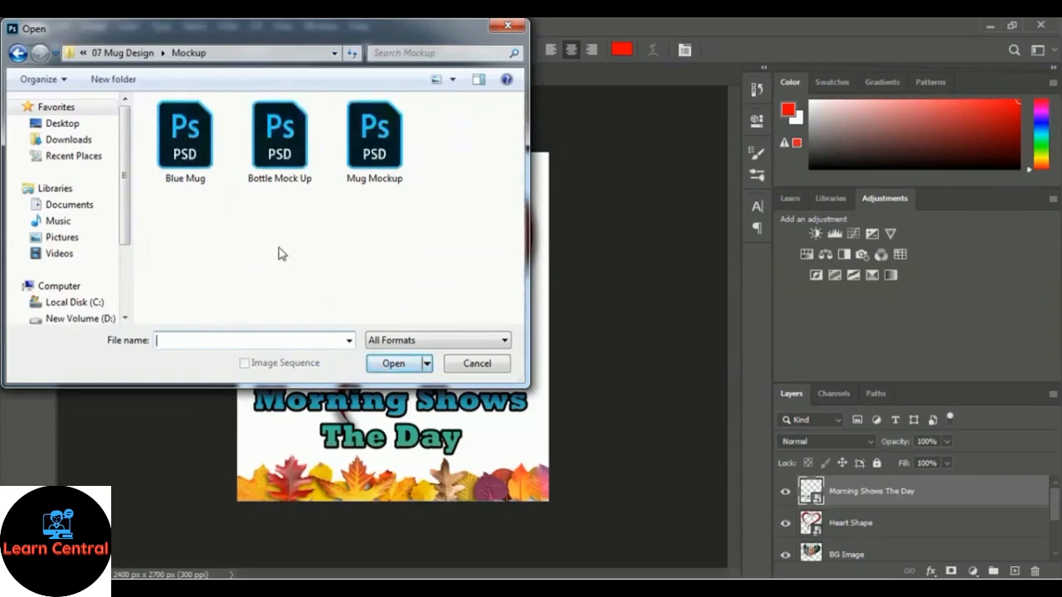
left_click(210, 181)
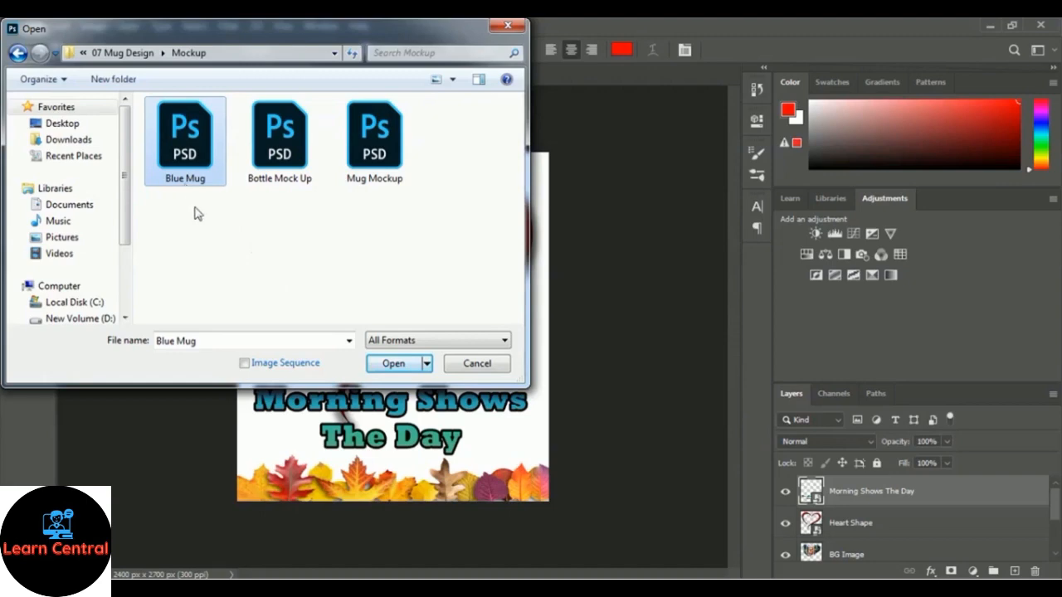
left_click(392, 364)
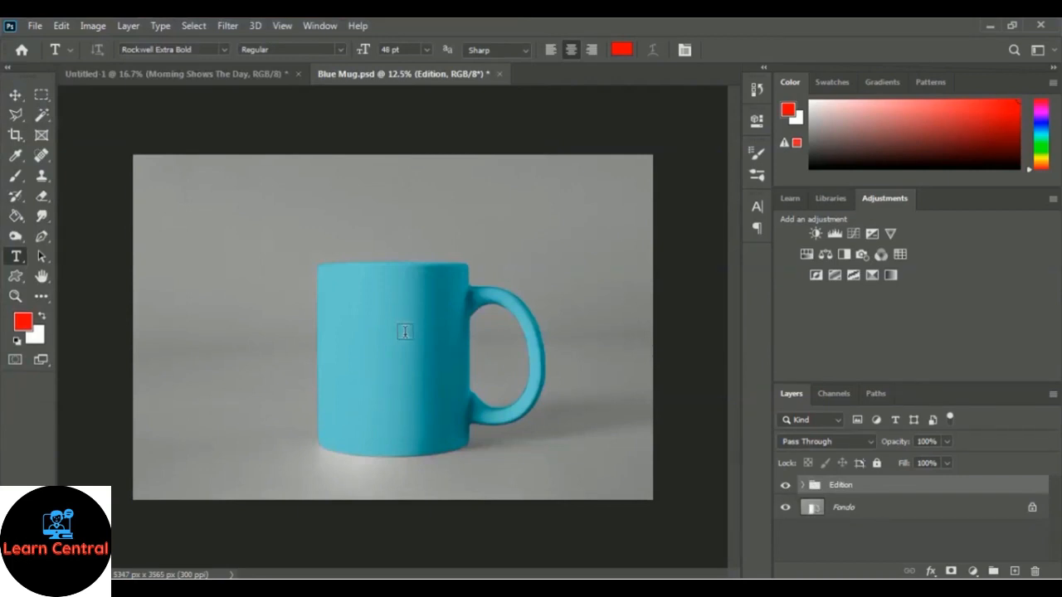
Step: Expand the Edition, Cup and Design groups of the mug mockup and open the contents of the Design here 1 smart object
left_click(802, 486)
left_click(815, 505)
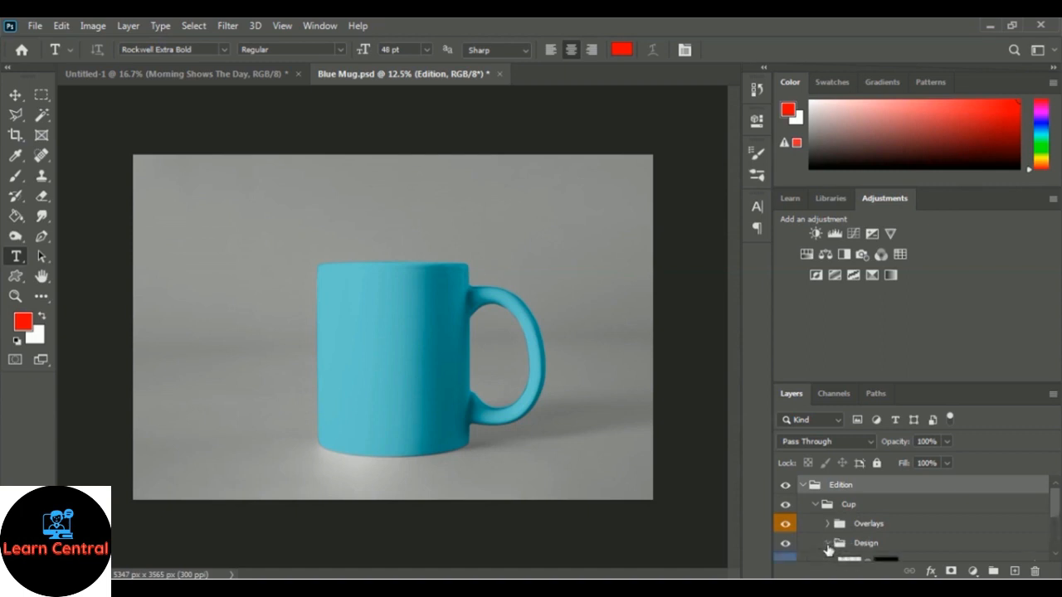
left_click(827, 545)
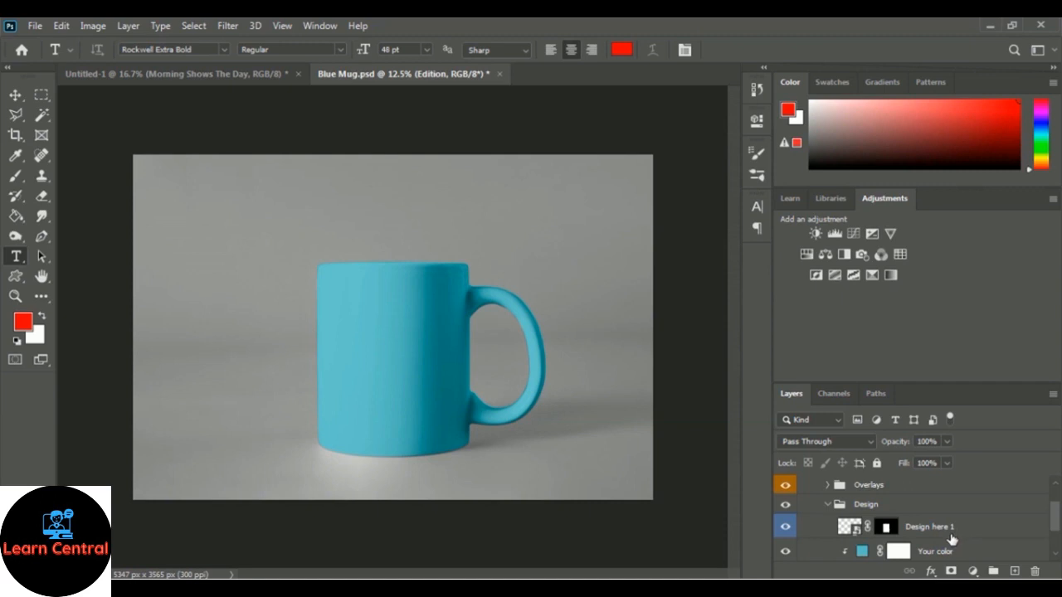
double_click(849, 528)
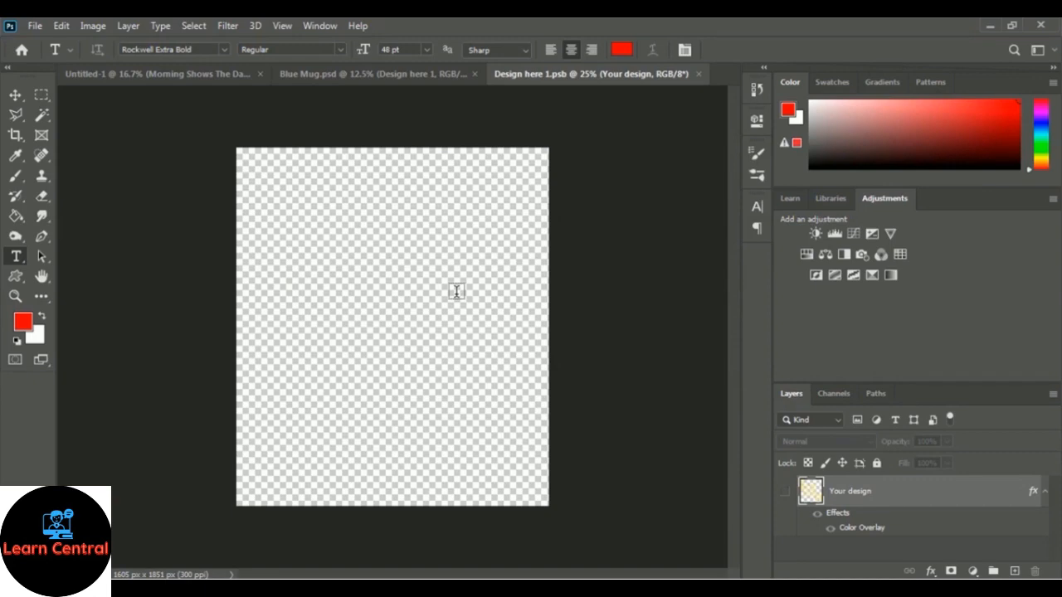
Step: Return to the Untitled-1 design document and hide its white Background layer
left_click(154, 77)
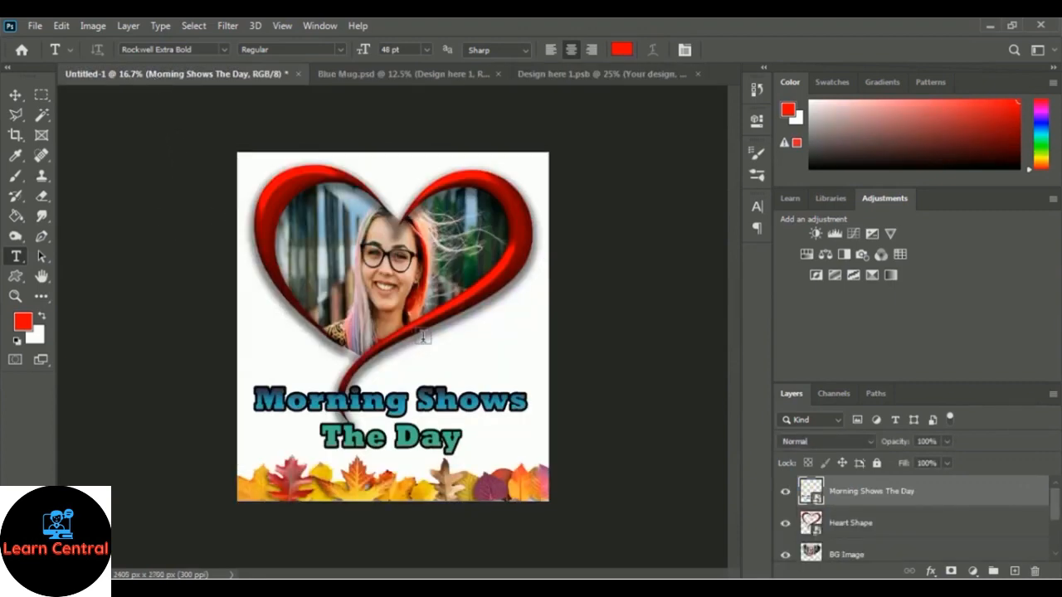
scroll(975, 520, "down", 2)
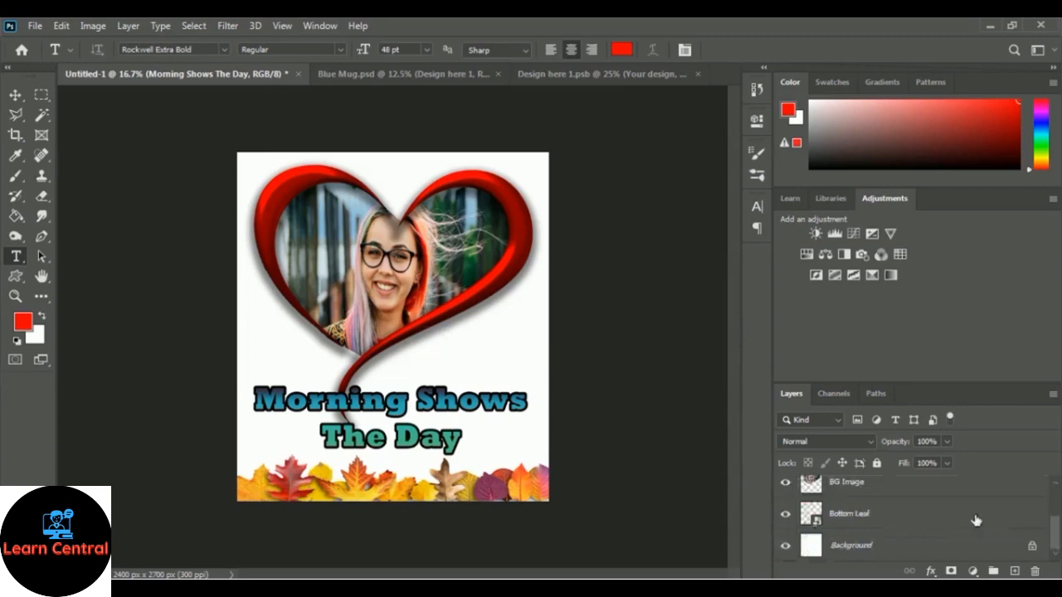
left_click(785, 548)
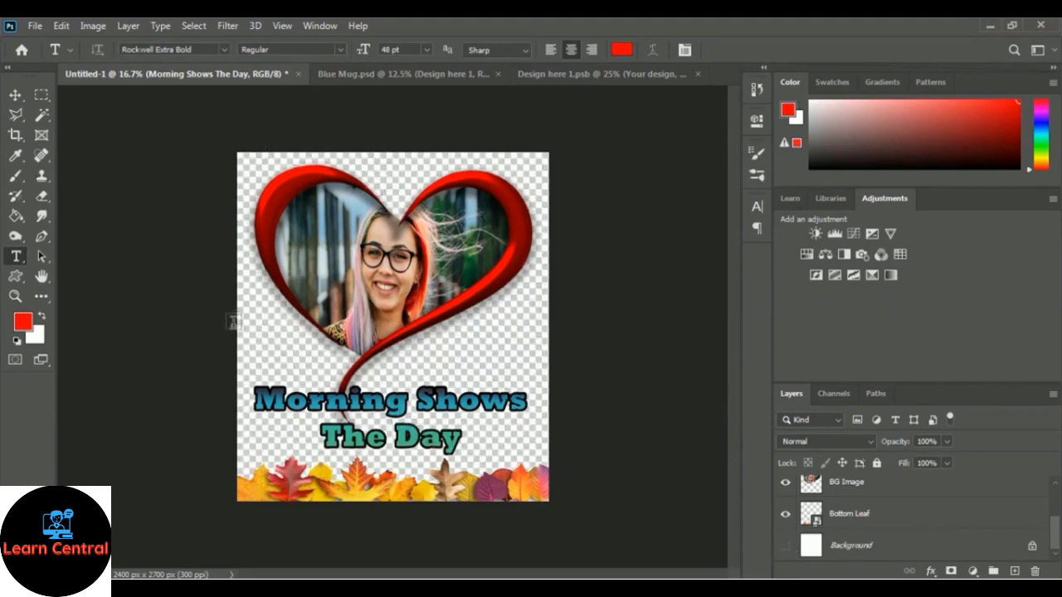
Step: Select the Morning Shows The Day, Heart Shape, BG Image and Bottom Leaf layers together, leaving out the Background layer
scroll(901, 531, "up", 2)
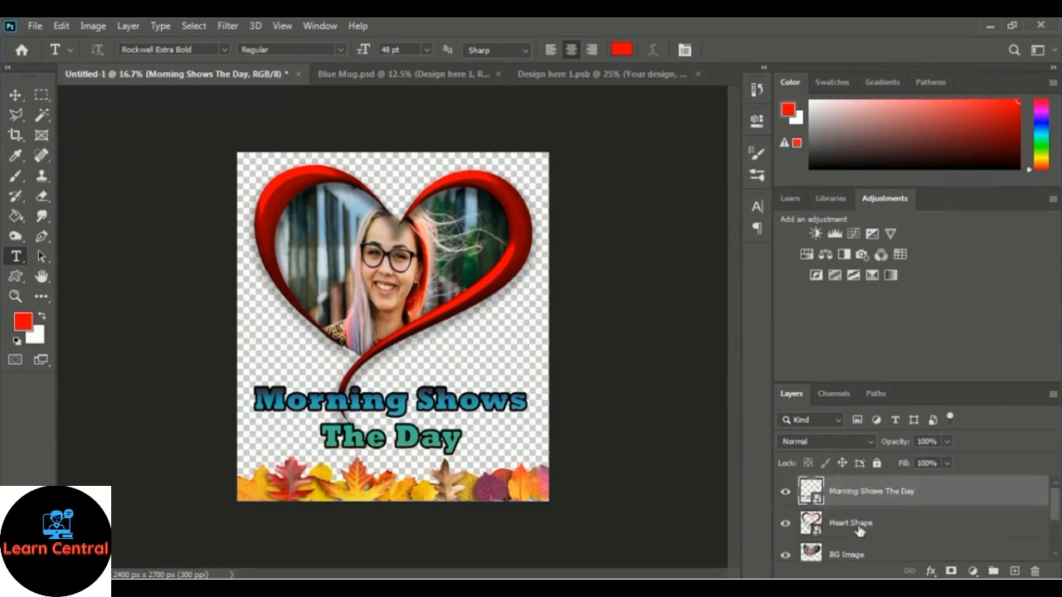
left_click(859, 529, "ctrl")
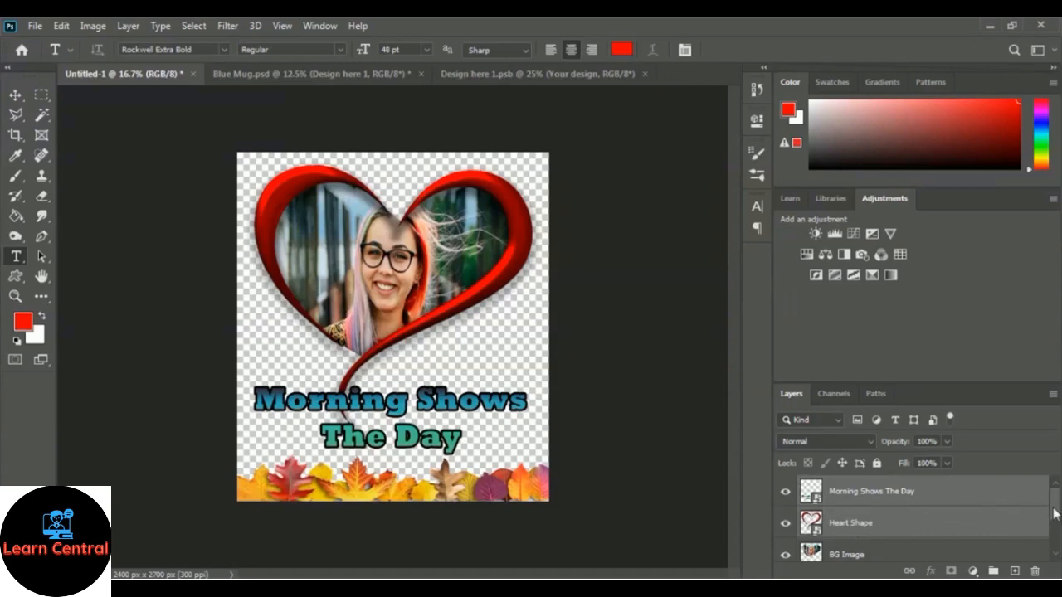
scroll(1055, 515, "down", 1)
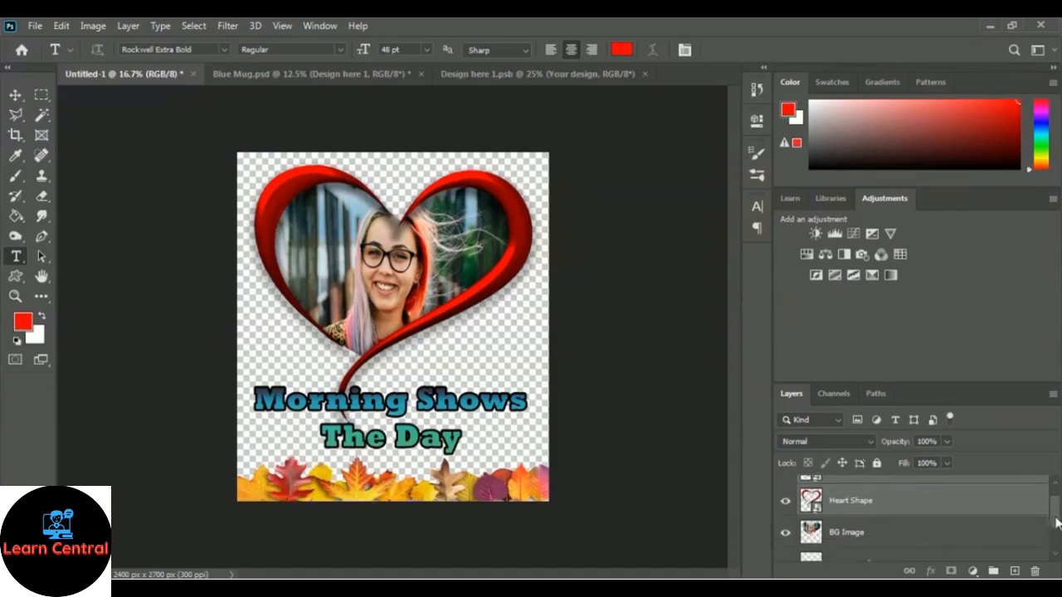
left_click(847, 538, "ctrl")
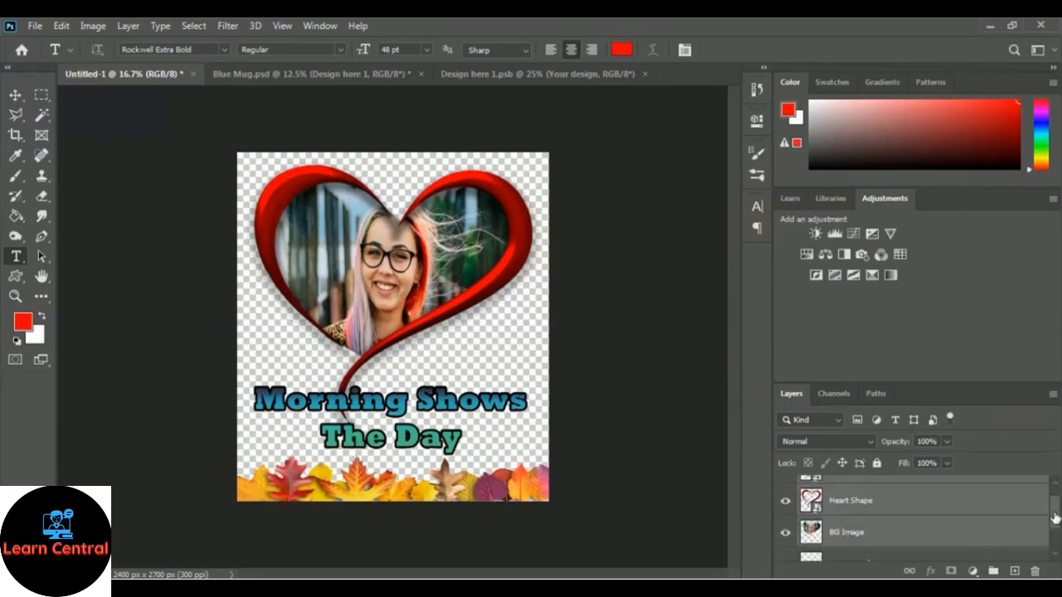
scroll(1057, 519, "down", 2)
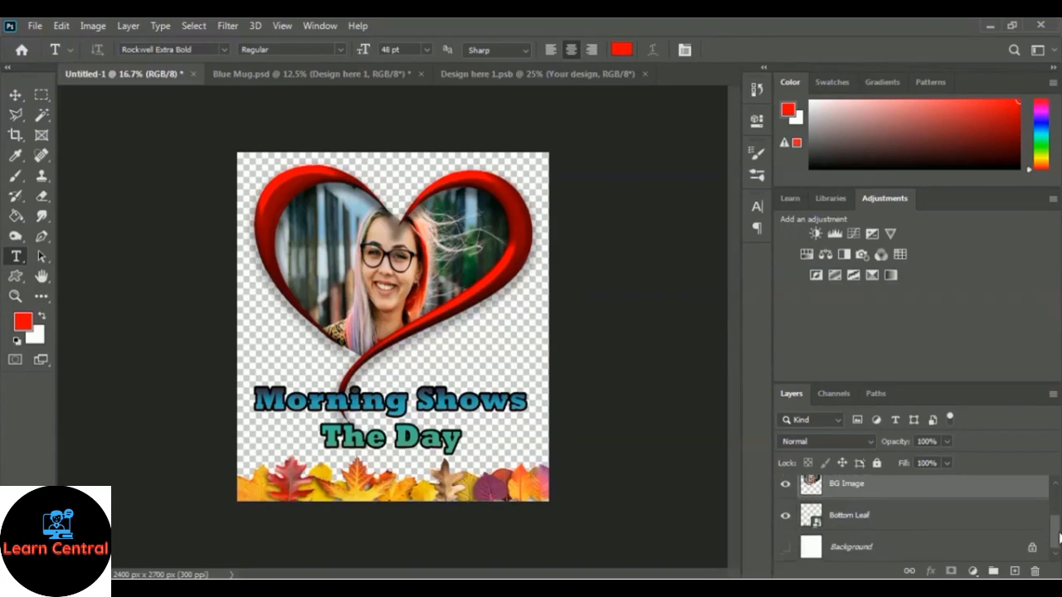
left_click(868, 517, "ctrl")
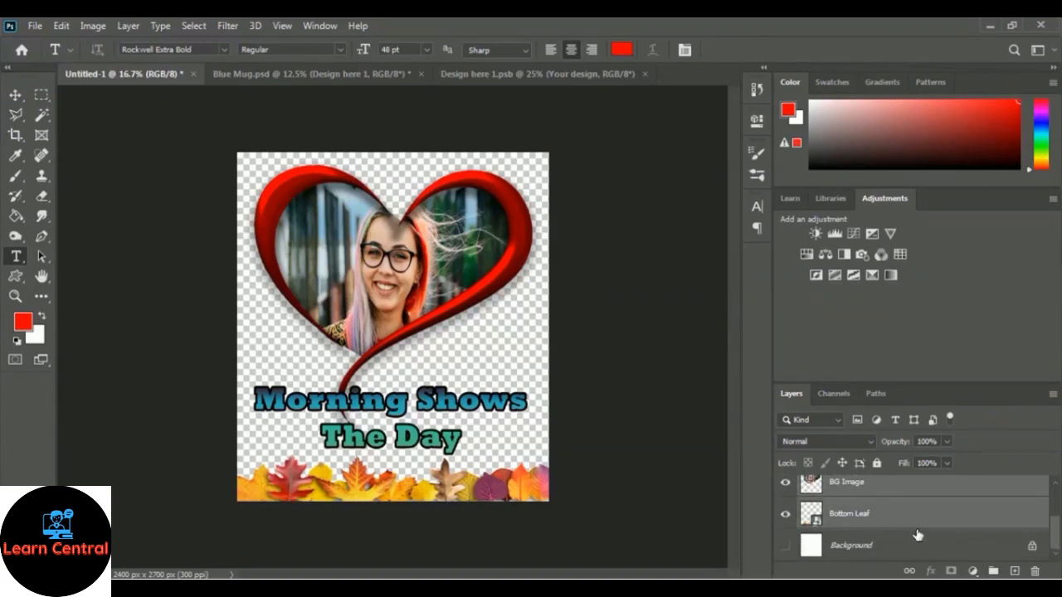
scroll(918, 536, "up", 2)
scroll(918, 535, "down", 3)
scroll(887, 547, "up", 2)
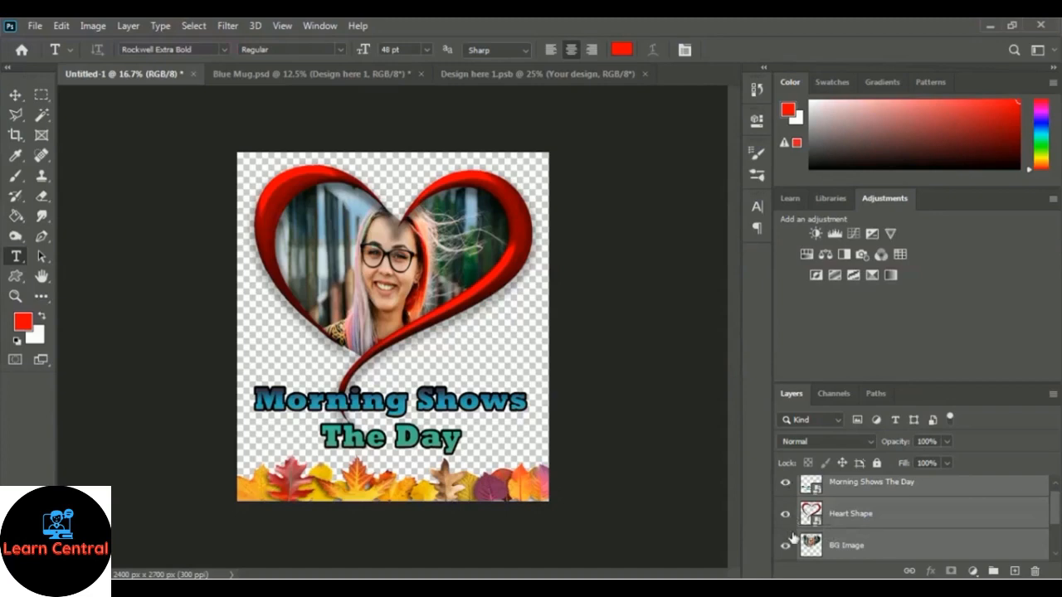
scroll(878, 539, "down", 2)
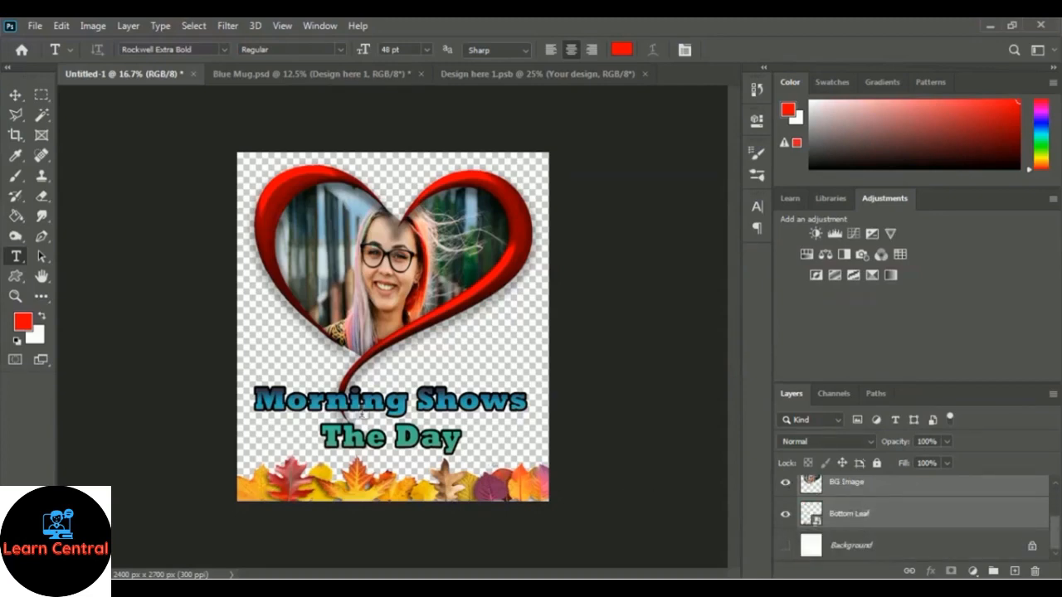
Step: Copy the selected design layers into the Design here 1.psb document with the Move tool and accept the colour profile conversion
left_click(14, 97)
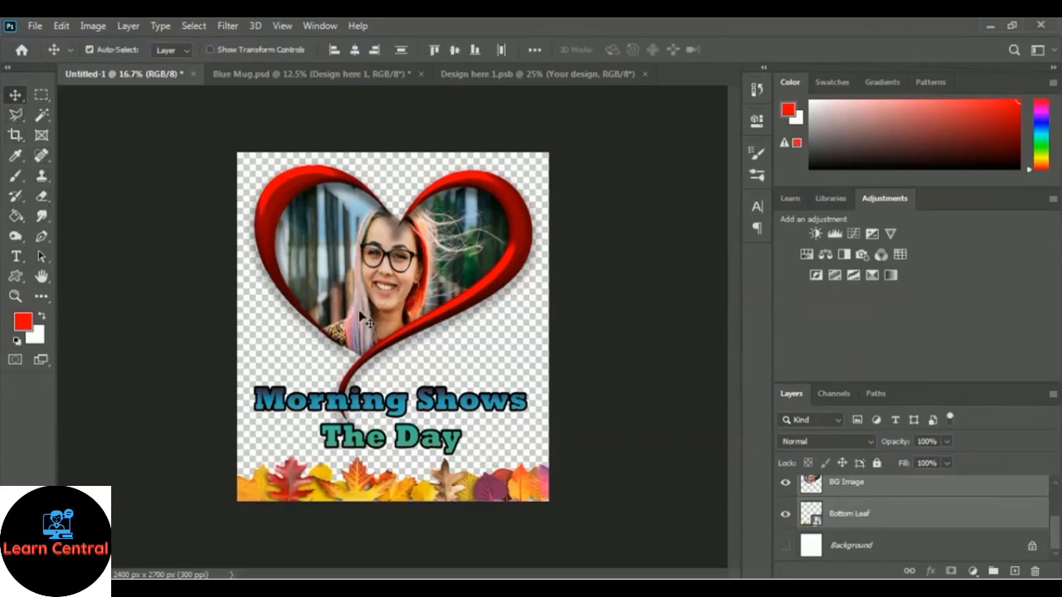
left_click_drag(373, 307, 415, 360)
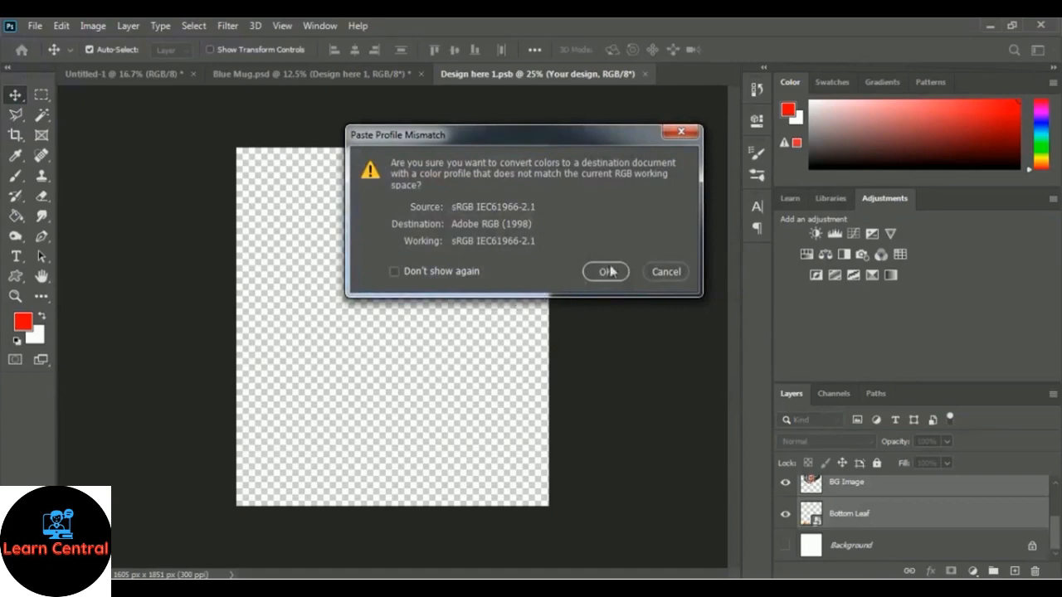
left_click(613, 272)
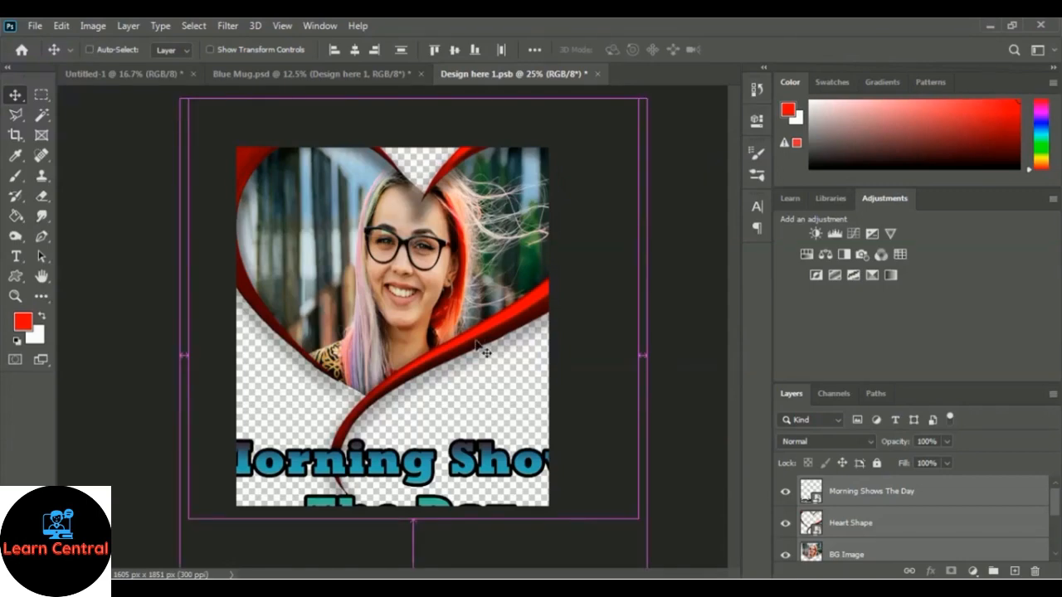
Step: Scale the copied layers to about 67% width and 70% height and position them to fill the smart object canvas
key("ctrl+t")
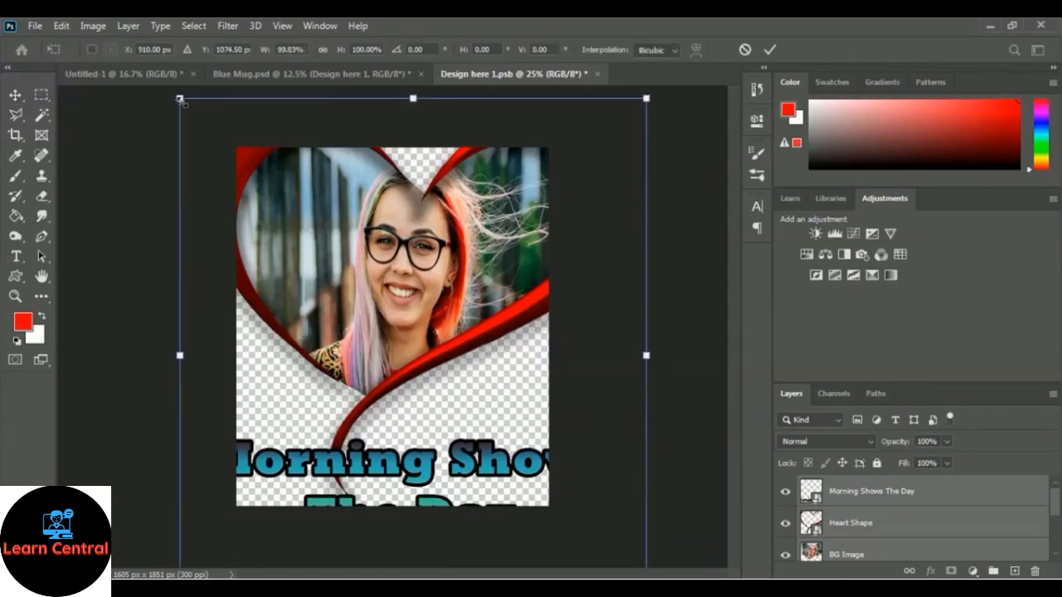
left_click_drag(181, 97, 346, 280)
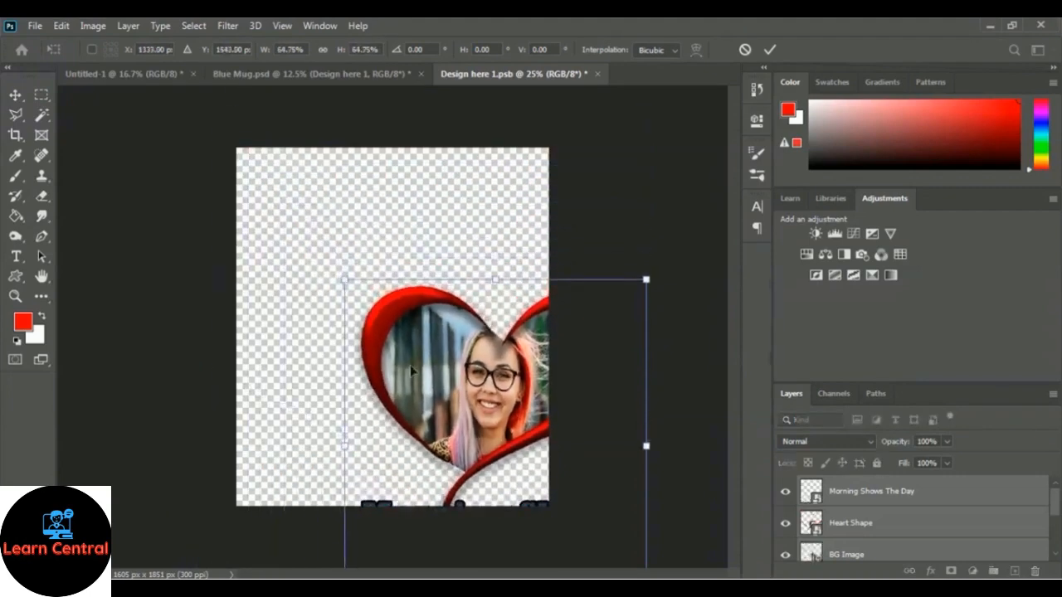
left_click_drag(443, 365, 333, 233)
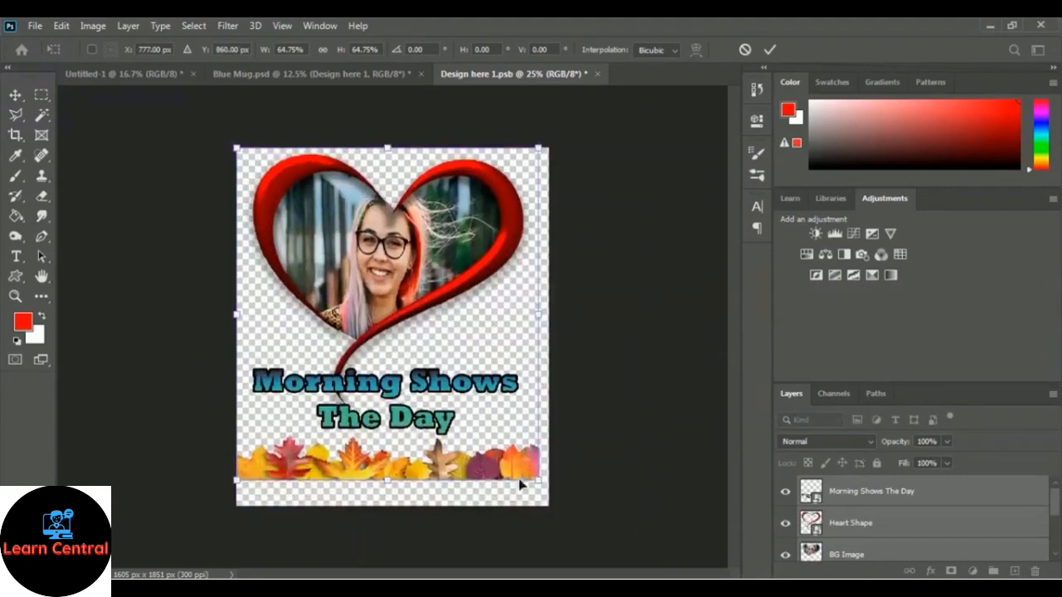
left_click_drag(541, 482, 549, 484)
left_click_drag(403, 490, 403, 505)
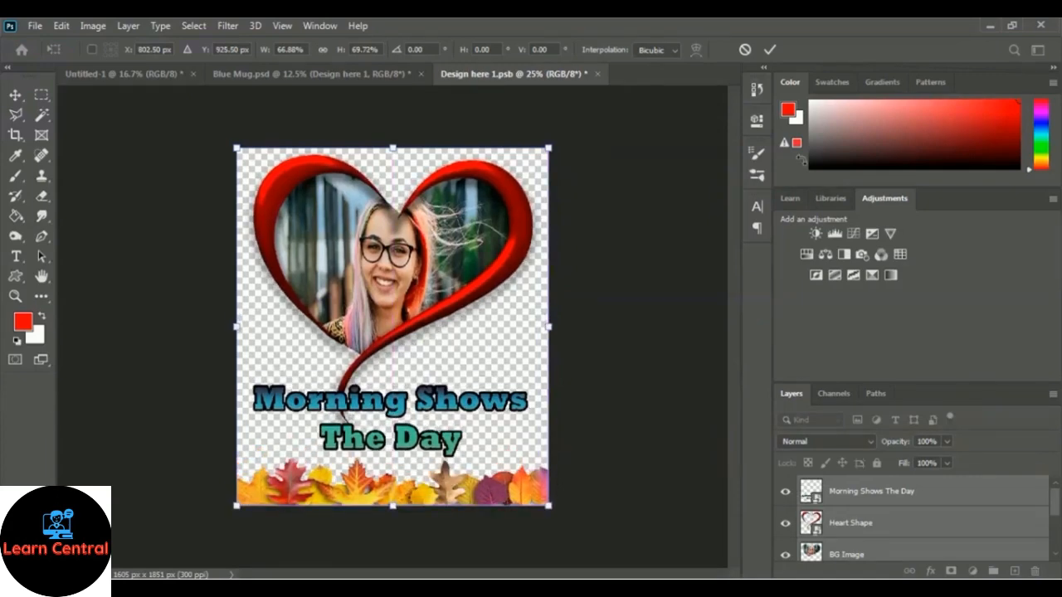
left_click(770, 51)
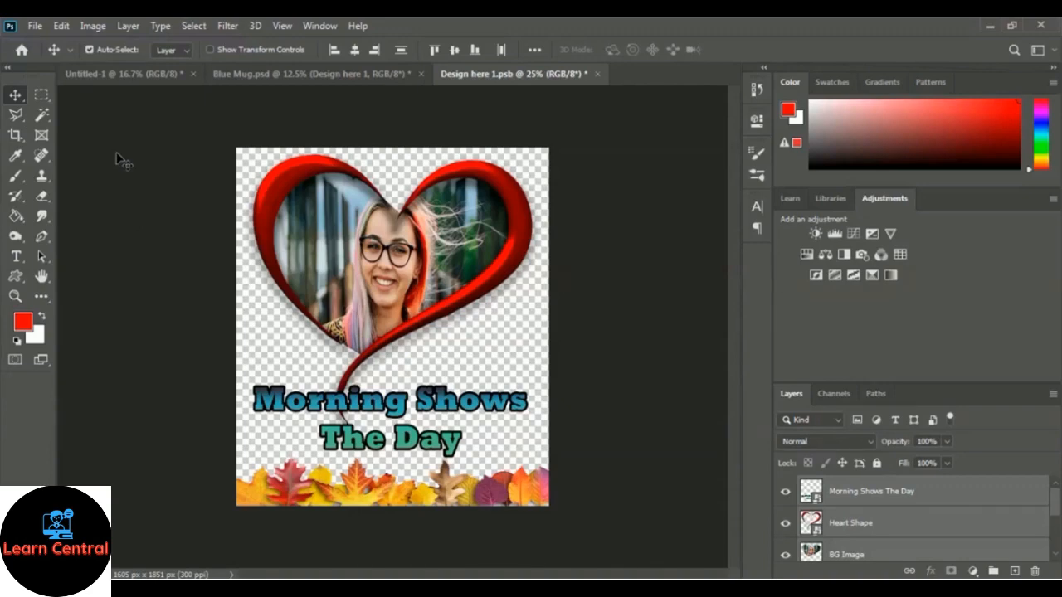
Step: Save the Design here 1 smart object contents and return to the Blue Mug.psd mockup
left_click(35, 27)
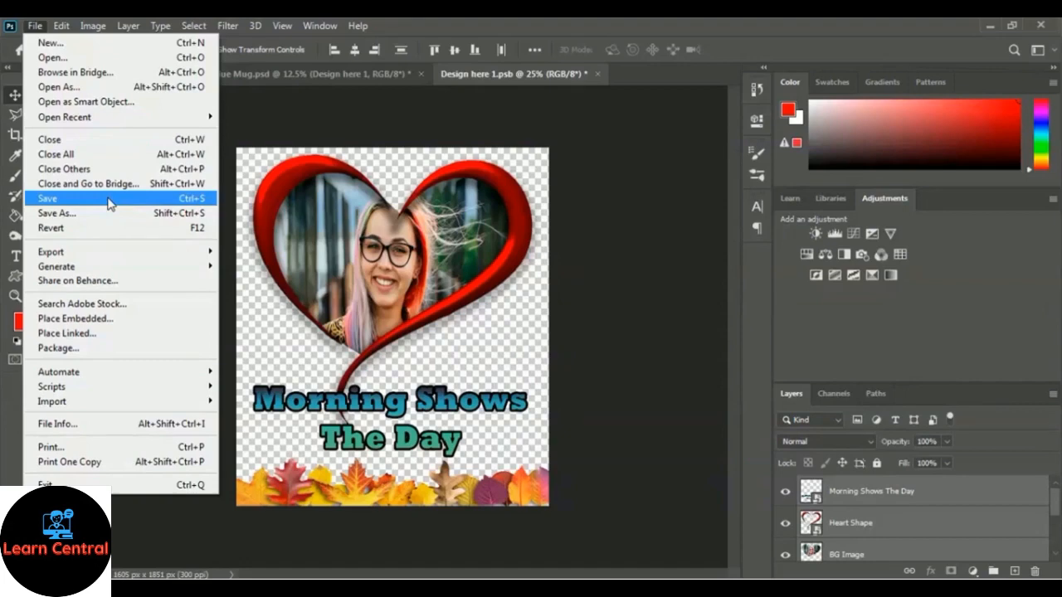
left_click(110, 204)
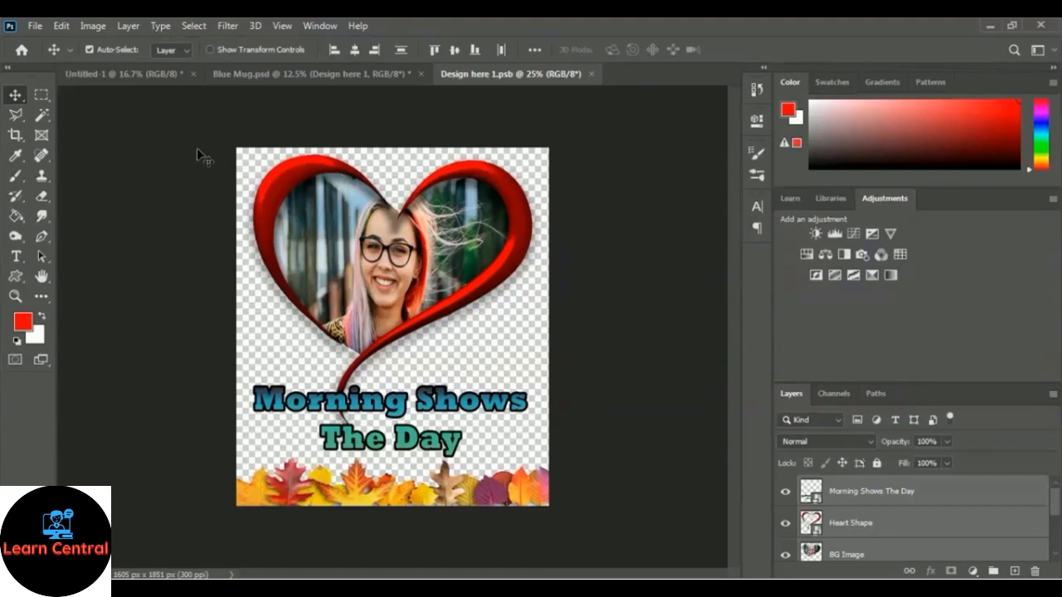
left_click(336, 78)
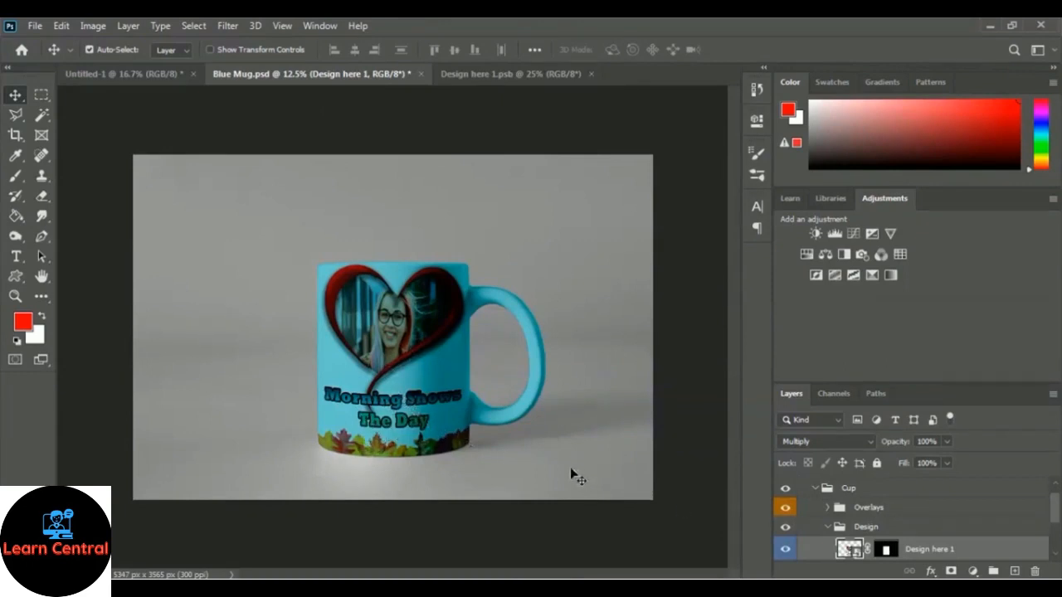
Step: Hide the Your color layer below Design here 1 to remove the blue tint from the mug
left_click_drag(1057, 510, 1058, 535)
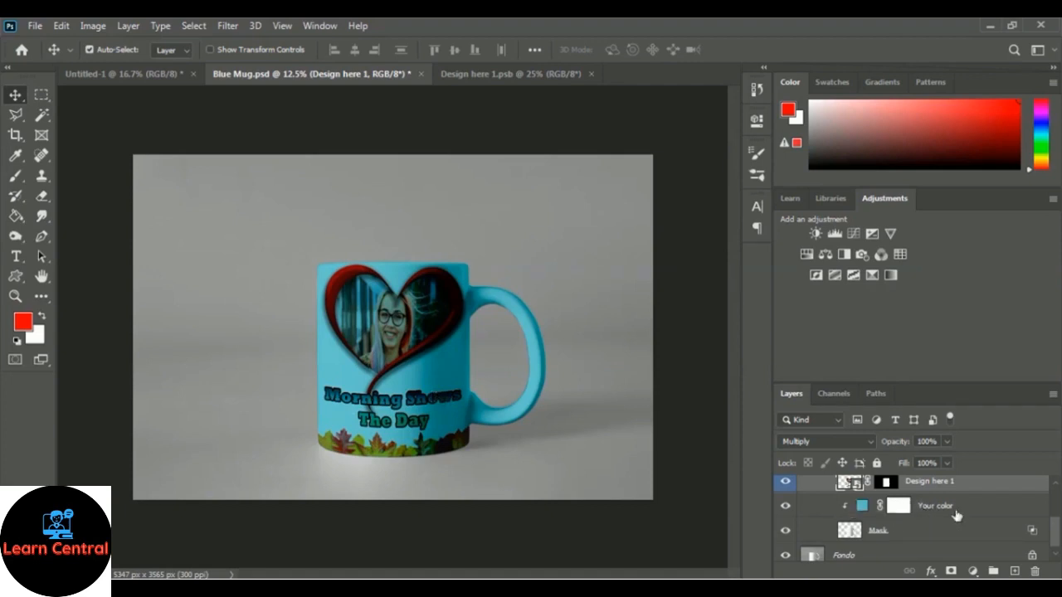
left_click(786, 508)
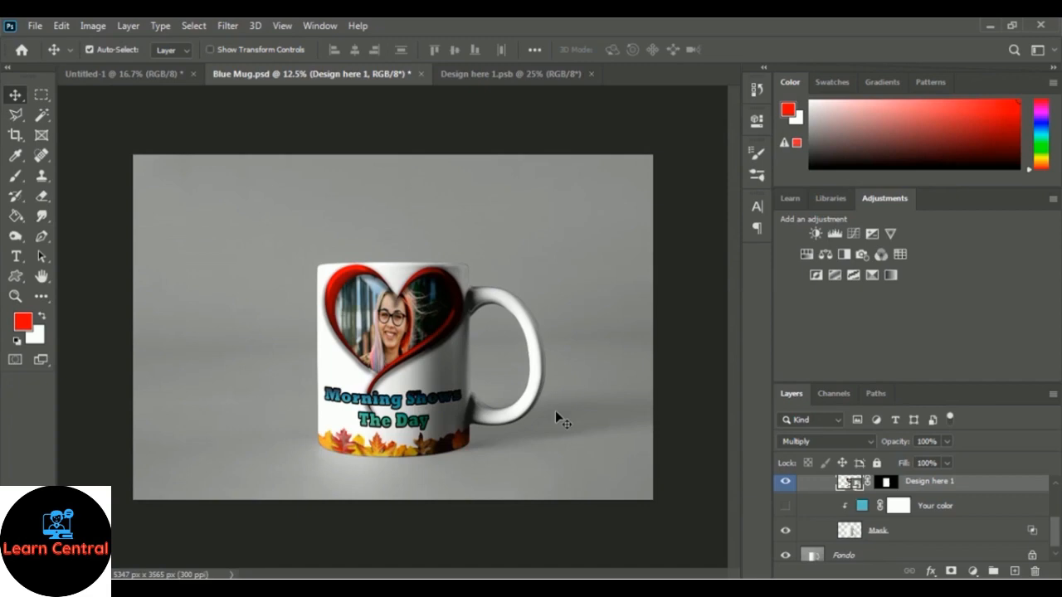
key("ctrl+plus")
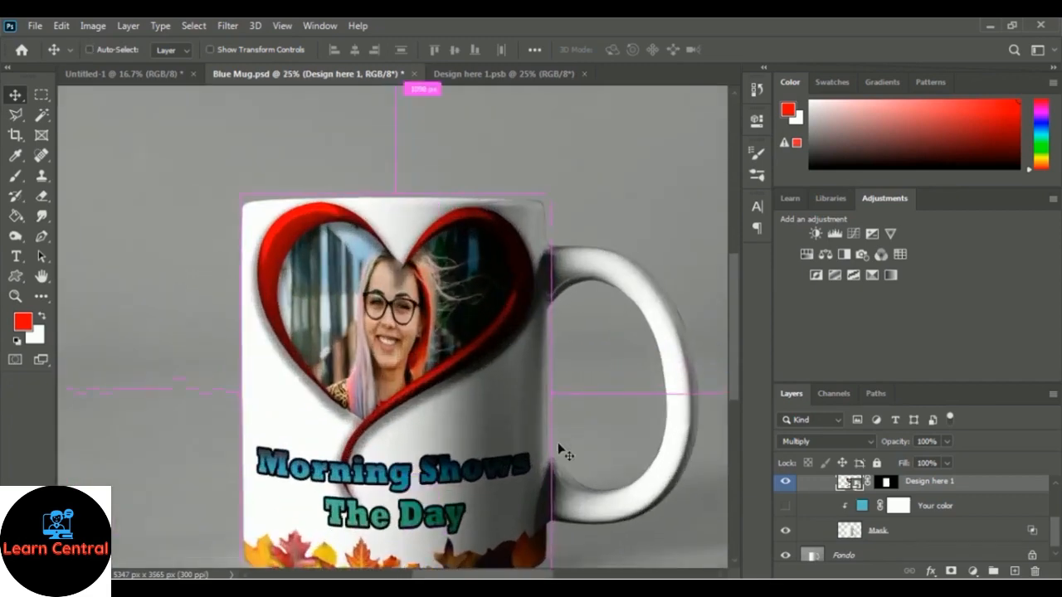
scroll(558, 446, "down", 1)
scroll(478, 463, "down", 1)
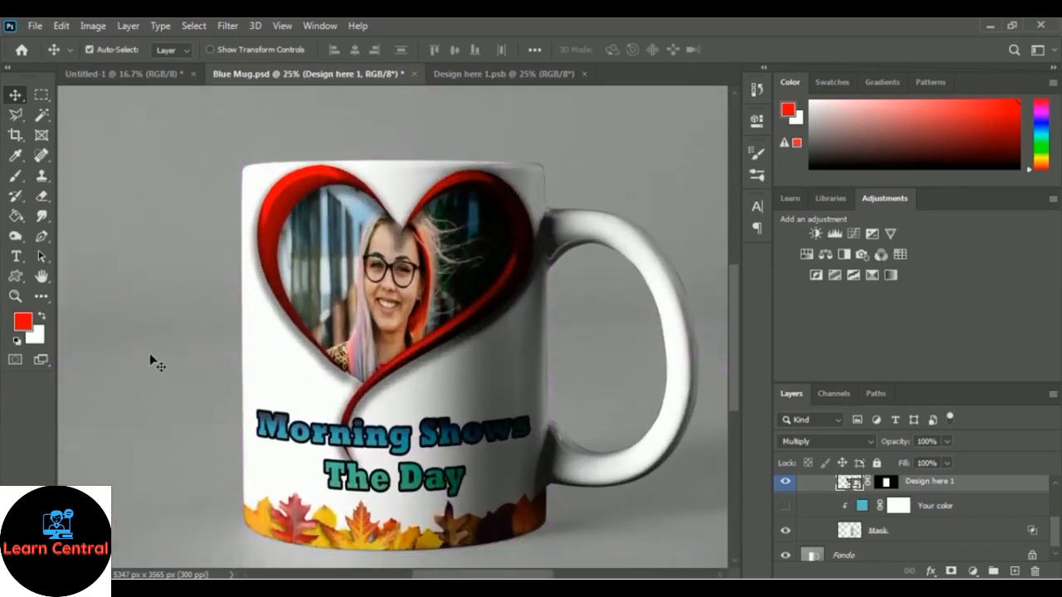